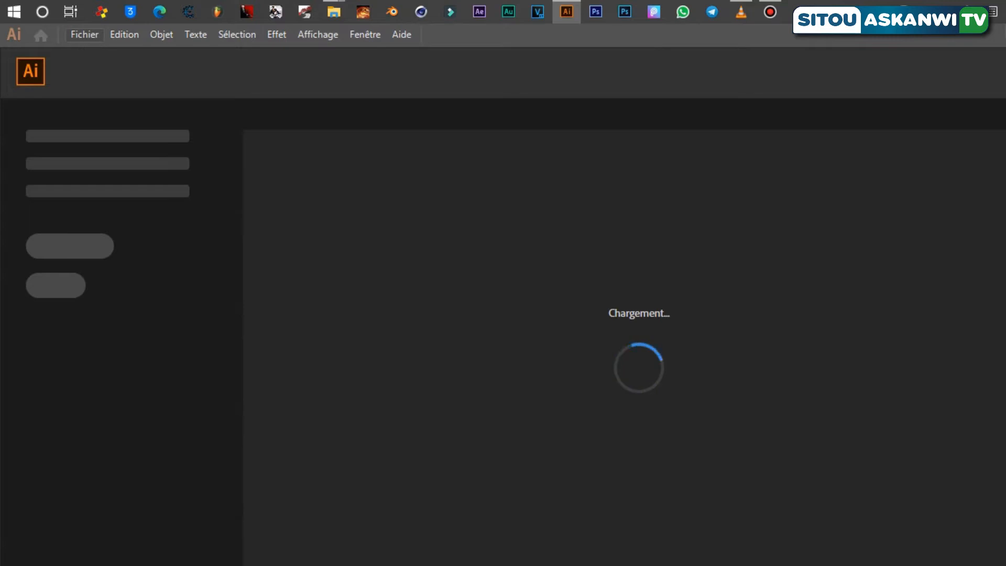
Step: Create a new print document from the A4 preset, 210 x 297 mm in portrait orientation
mouse_move(334, 12)
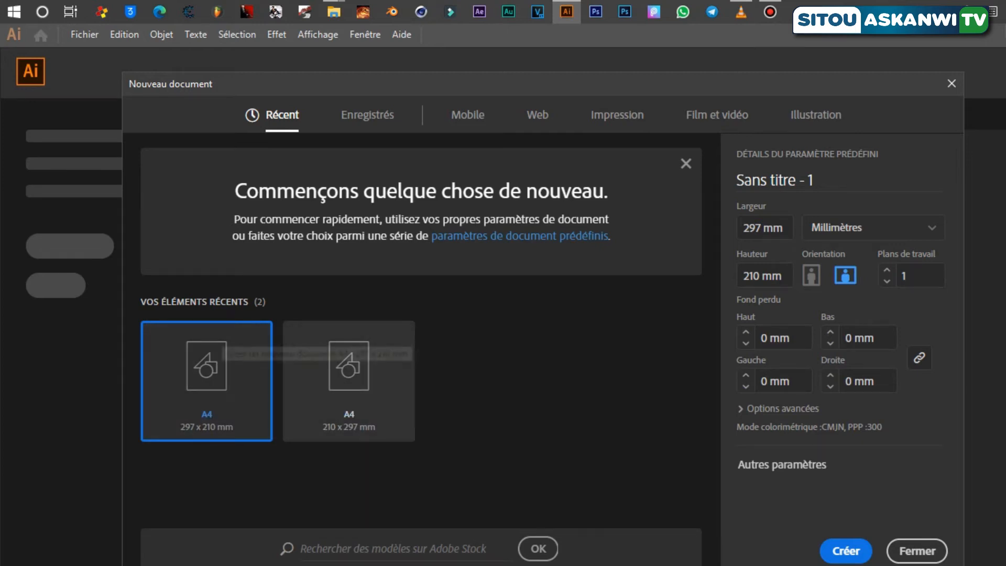
left_click(617, 115)
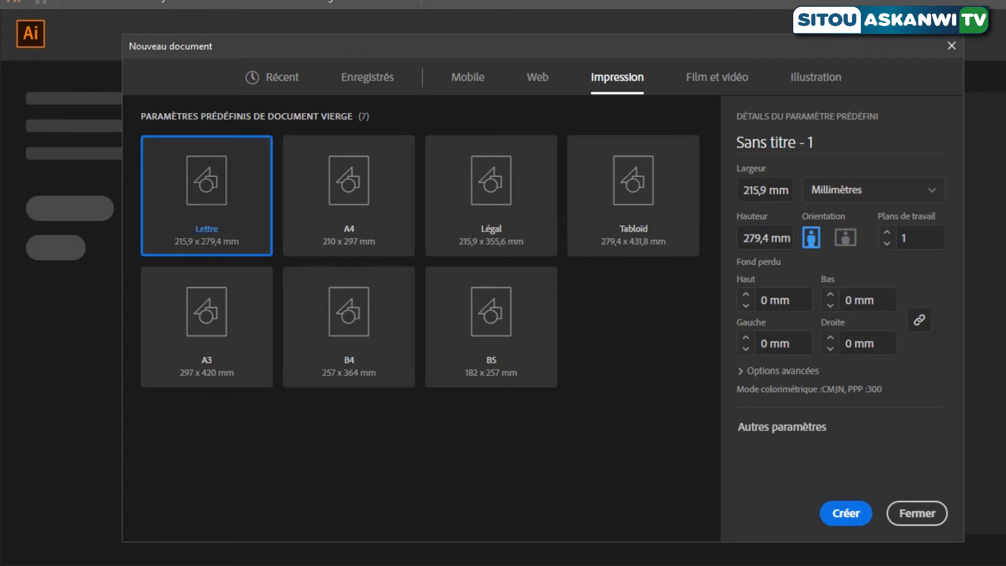
left_click(348, 204)
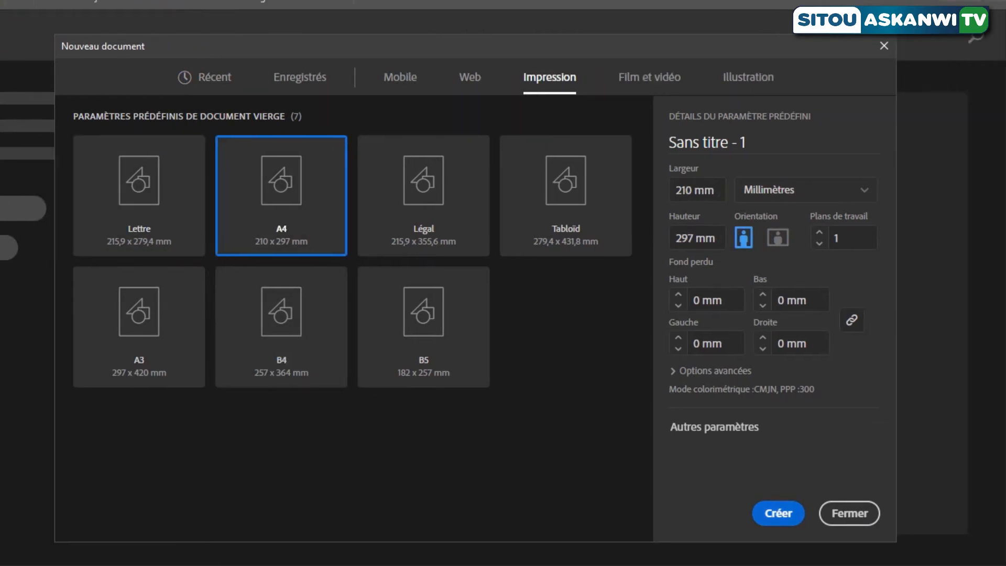
key("Return")
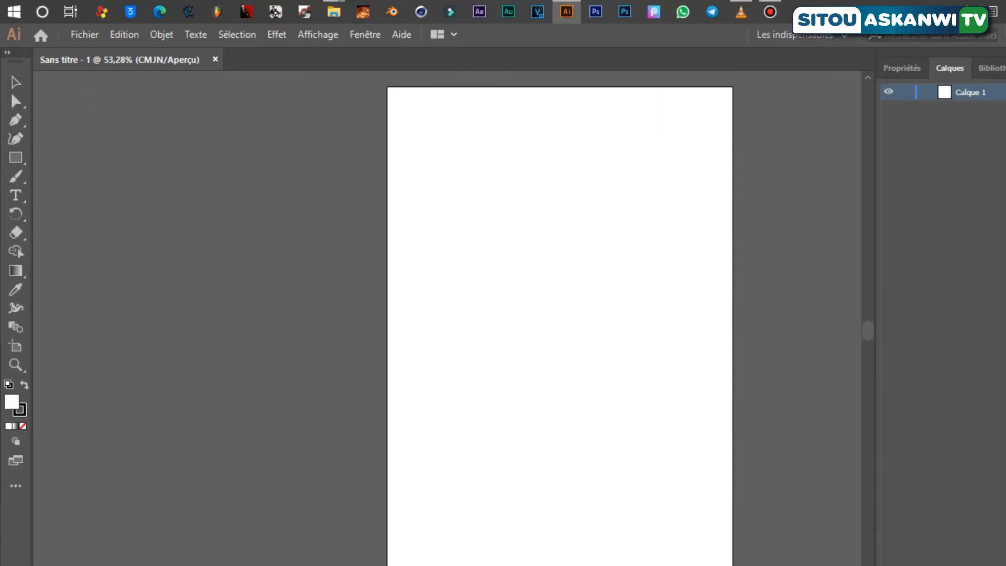
Step: Arrange the tool palette in two columns and switch it to the advanced tool set
left_click(7, 52)
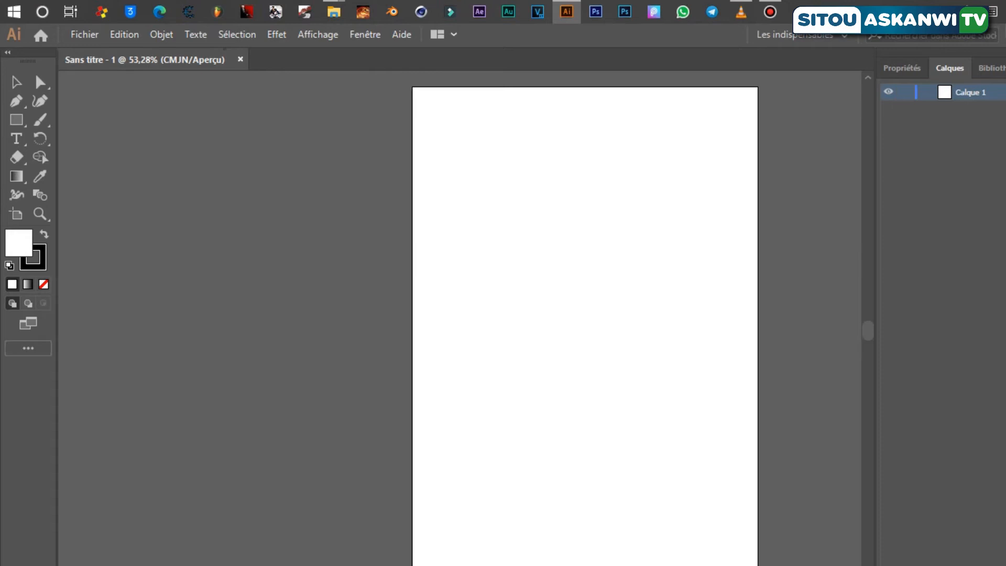
left_click(28, 348)
left_click(249, 53)
left_click(292, 81)
Step: Draw a wide horizontal rectangle, about 138 x 27 mm, in the upper part of the page
left_click(16, 157)
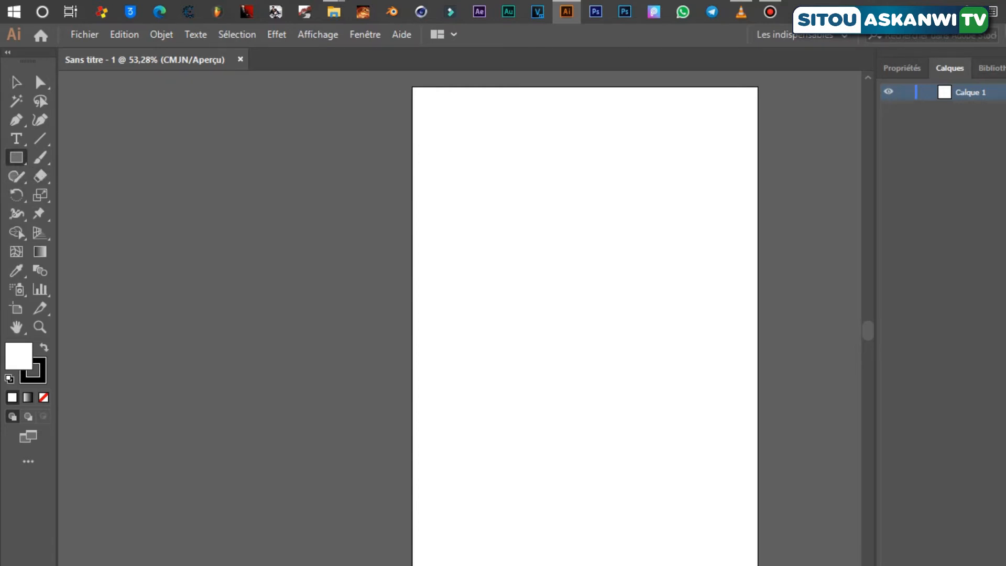
left_click_drag(487, 196, 716, 240)
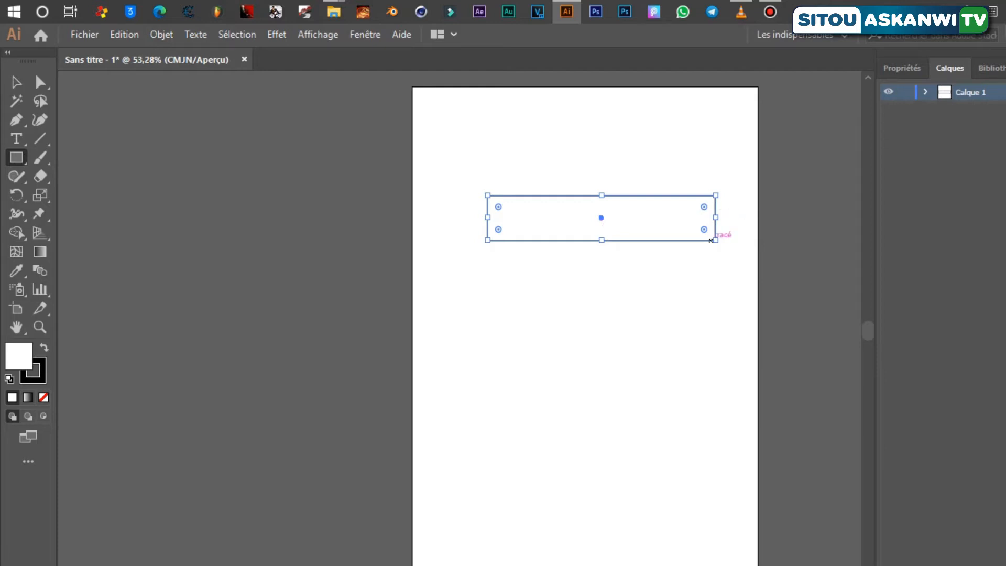
scroll(711, 240, "up", 1)
key("ctrl+1")
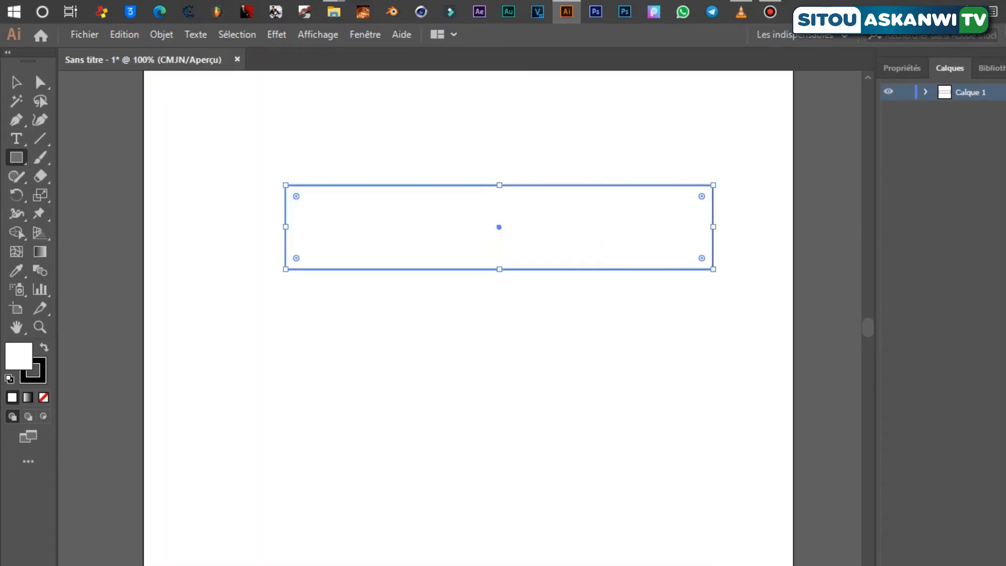
scroll(717, 286, "up", 1)
scroll(718, 286, "up", 2)
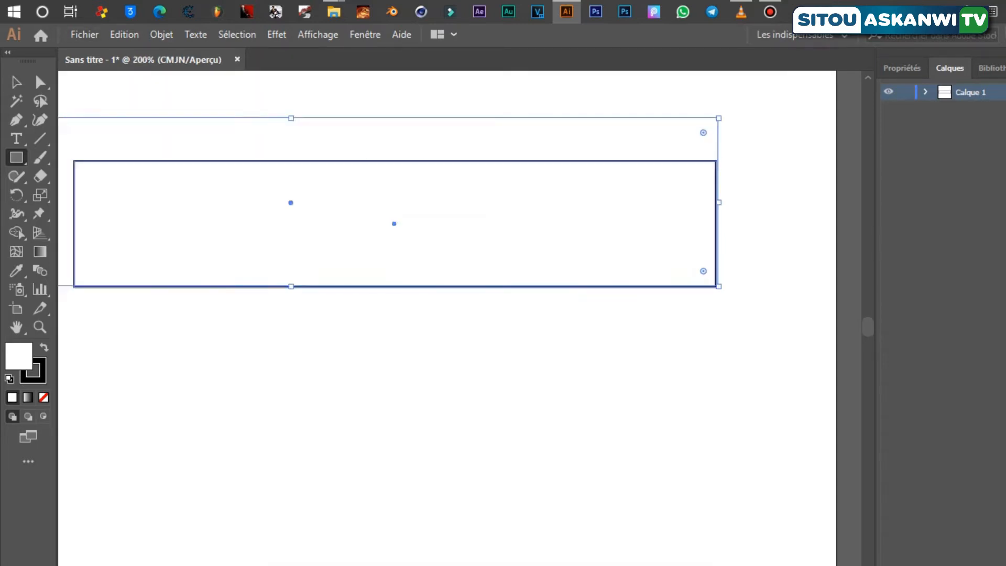
key("ctrl+1")
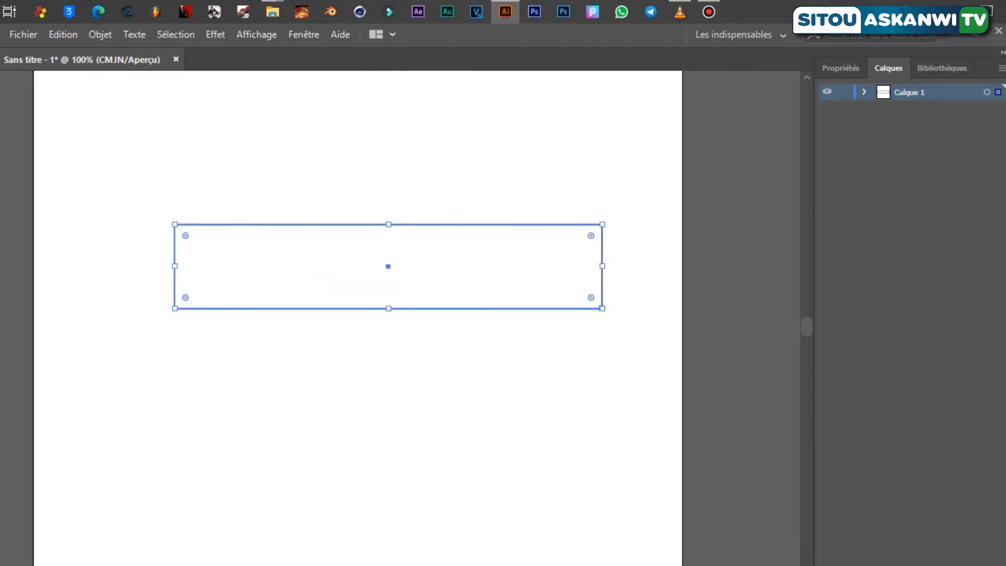
left_click_drag(591, 297, 621, 346)
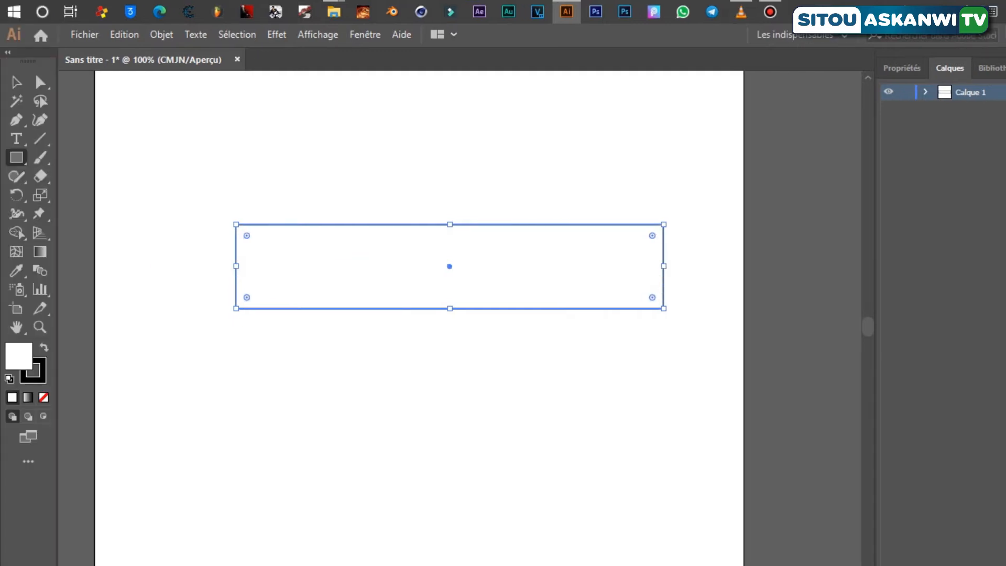
Step: Round the rectangle's lower-left and upper-right corners strongly and equally, leaving the other two corners square
key("a")
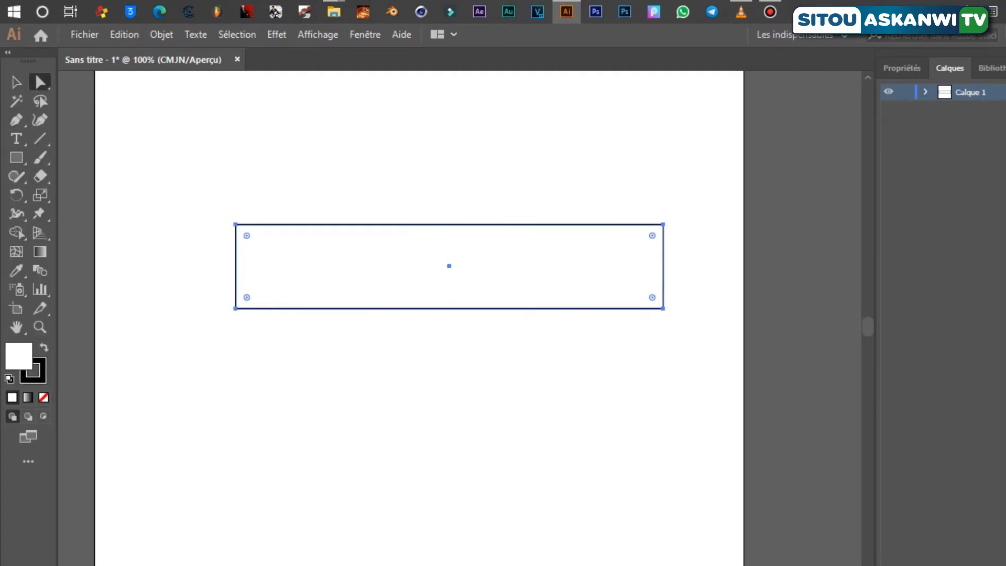
left_click(236, 309)
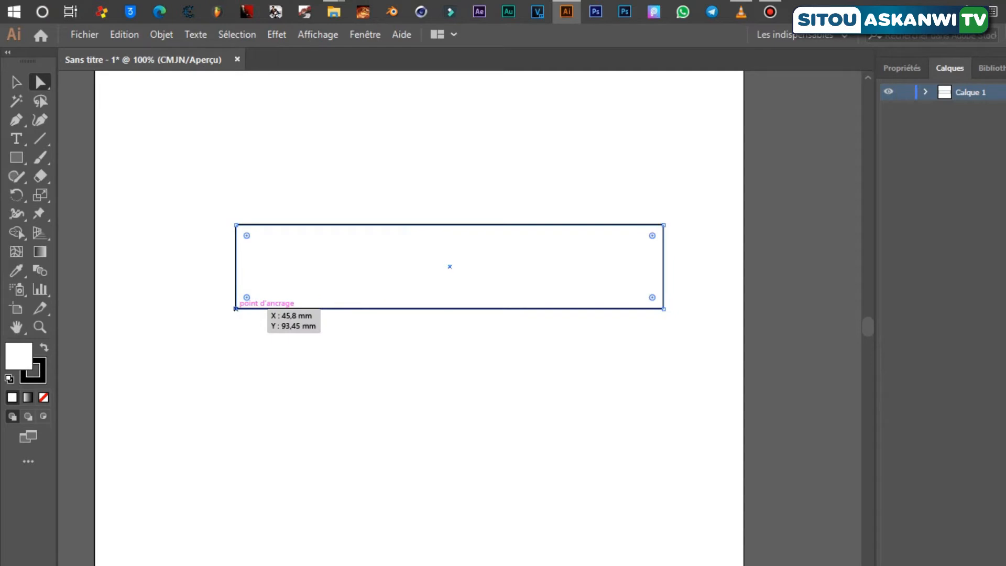
left_click_drag(246, 297, 271, 272)
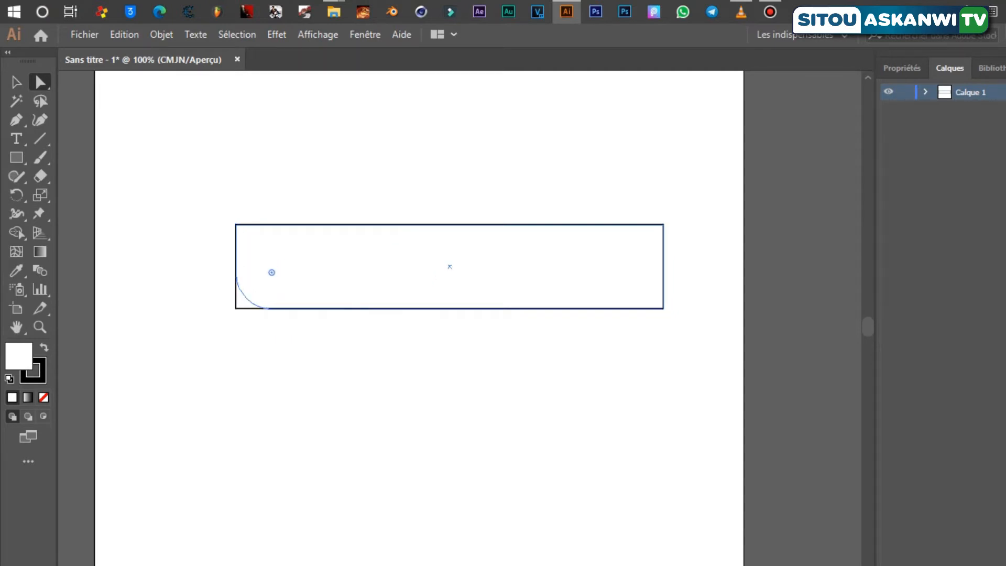
key("ctrl+z")
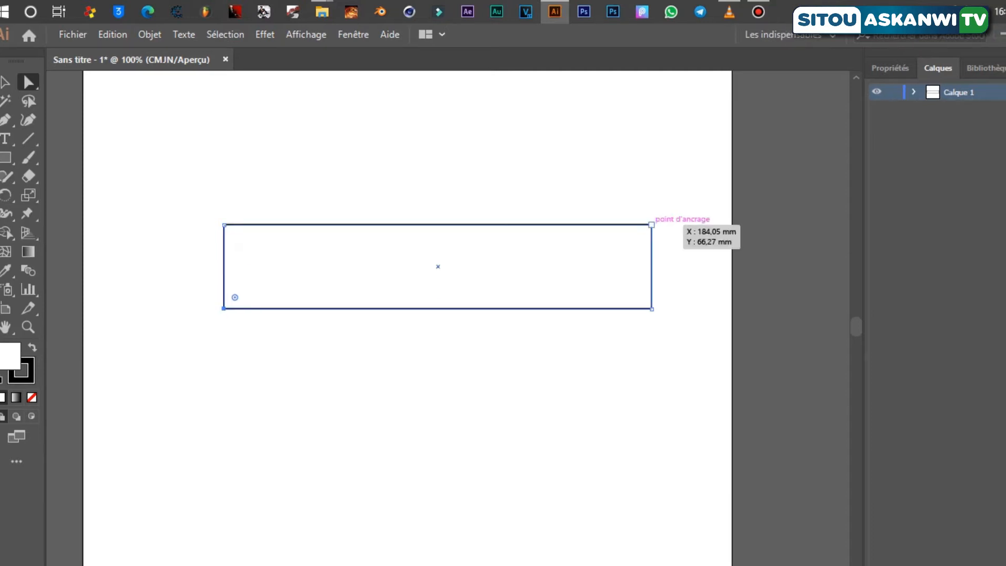
left_click(651, 224)
left_click_drag(648, 214, 664, 230)
left_click_drag(213, 286, 286, 256)
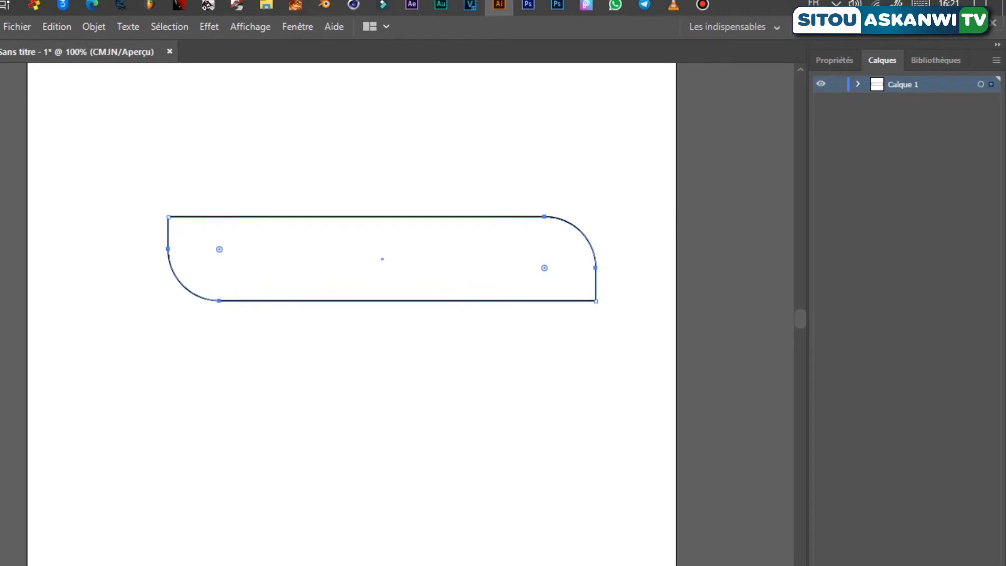
Step: Duplicate the rounded shape in place and narrow the upper copy from its right edge to a little over a third of the width
left_click(858, 91)
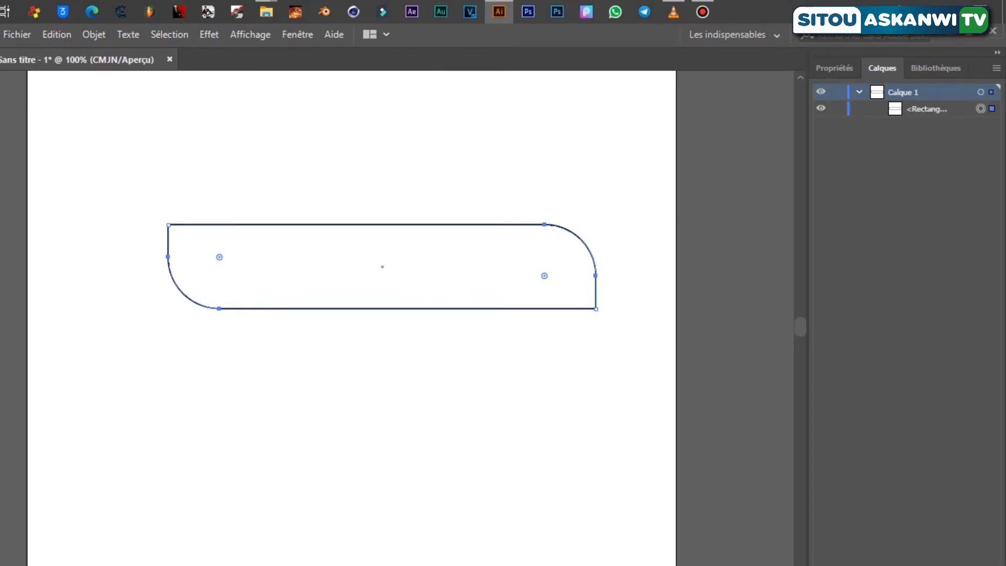
left_click(927, 108)
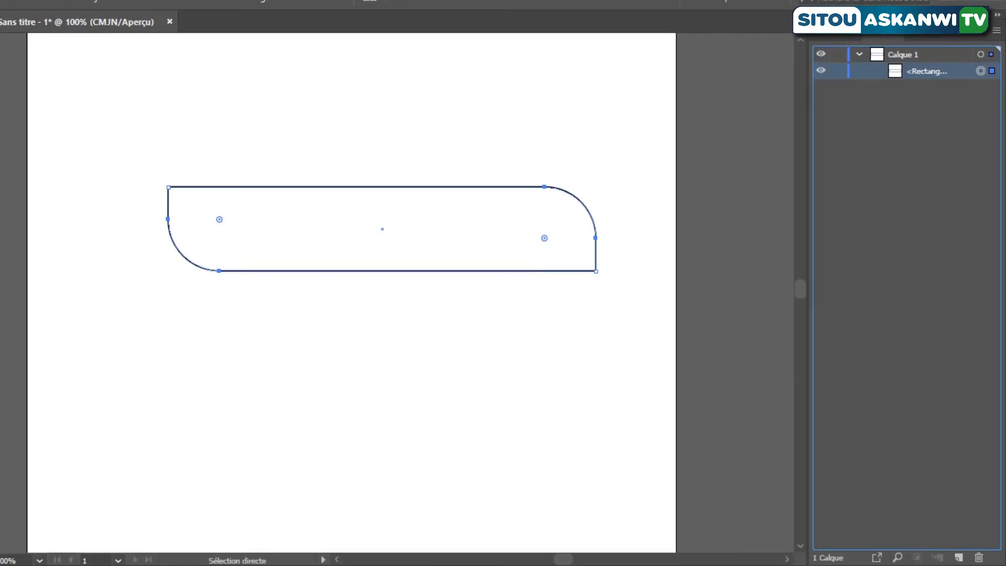
left_click_drag(926, 71, 958, 558)
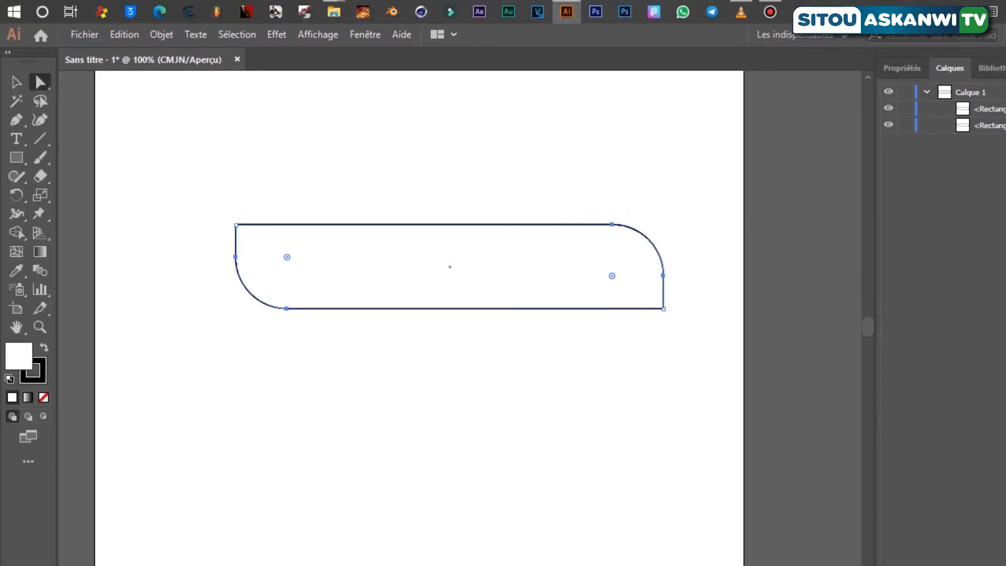
key("v")
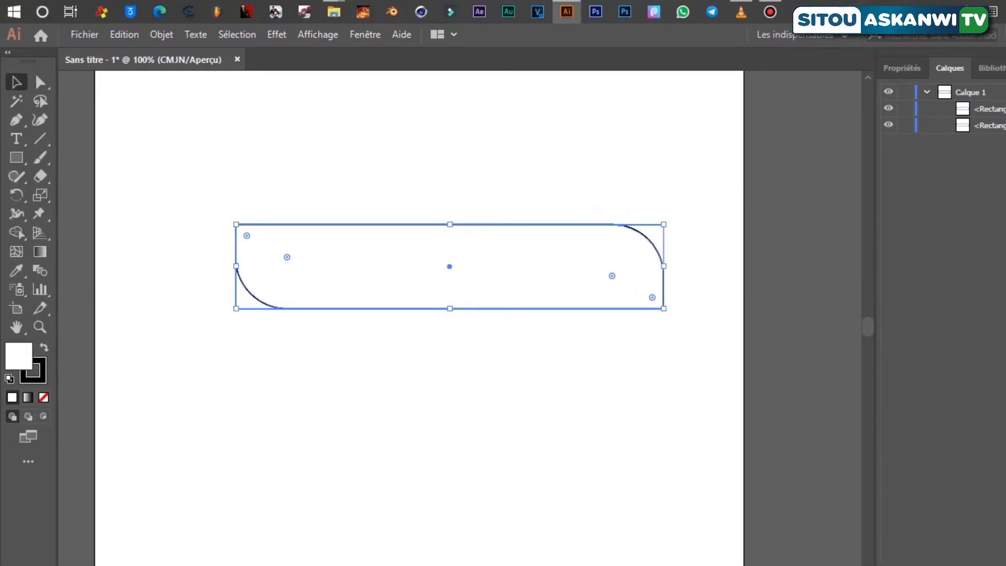
left_click_drag(663, 266, 397, 267)
key("ctrl+shift+a")
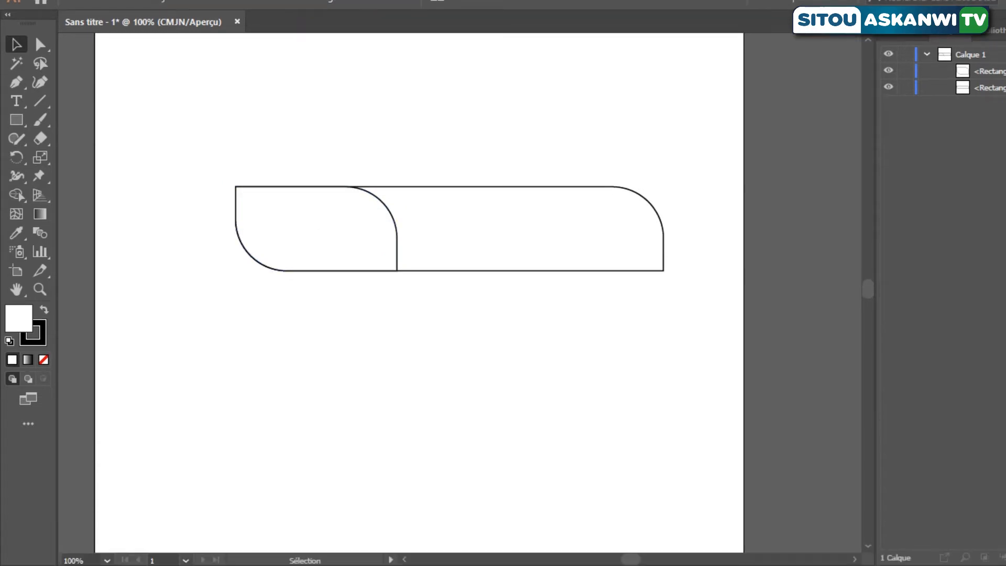
Step: Duplicate the long shape and resize the bottommost copy into a short segment that extends beyond the long shape's right end
key("ctrl+plus")
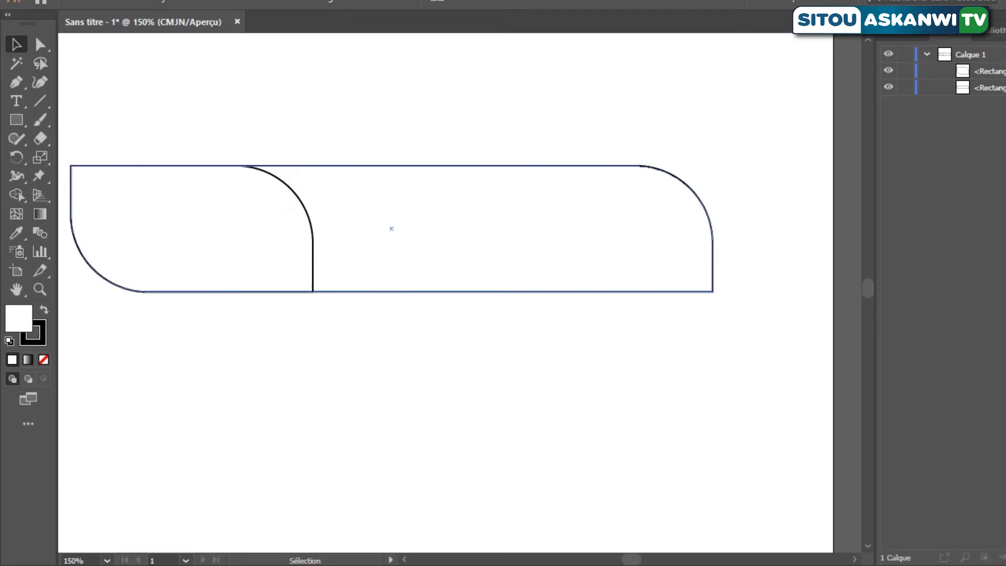
left_click(926, 87)
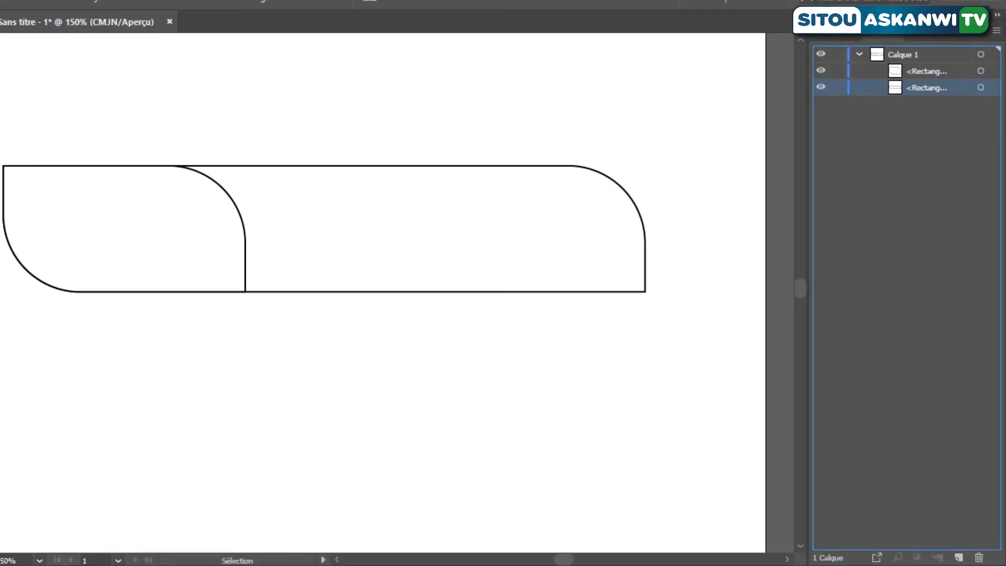
key("ctrl+c")
key("ctrl+f")
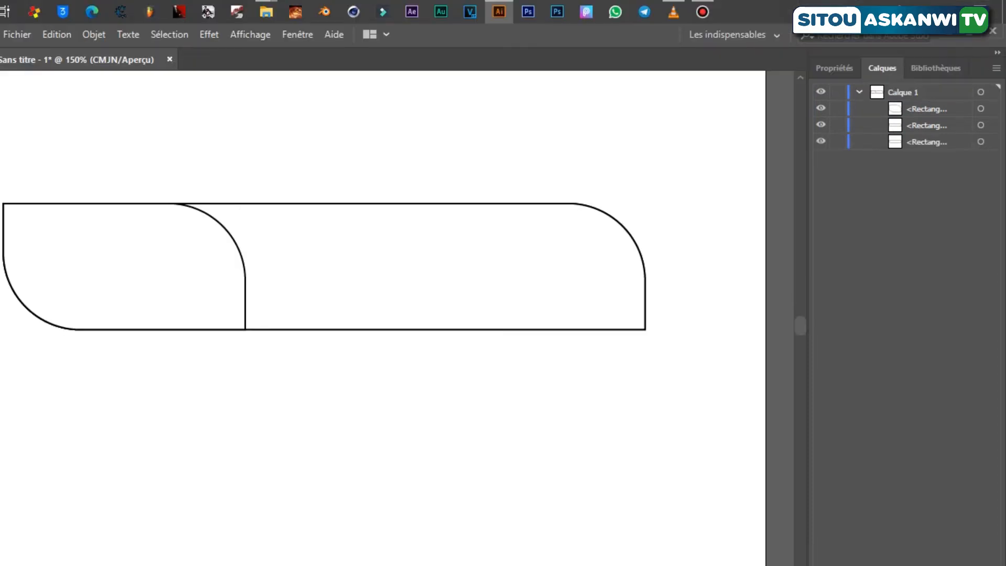
left_click(980, 104)
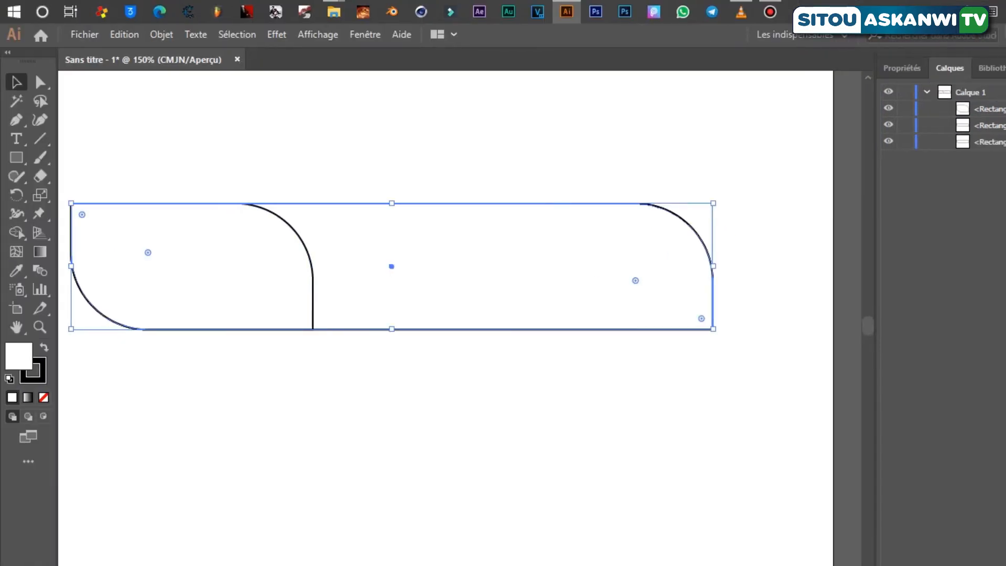
left_click_drag(3, 266, 71, 266)
left_click_drag(139, 267, 636, 266)
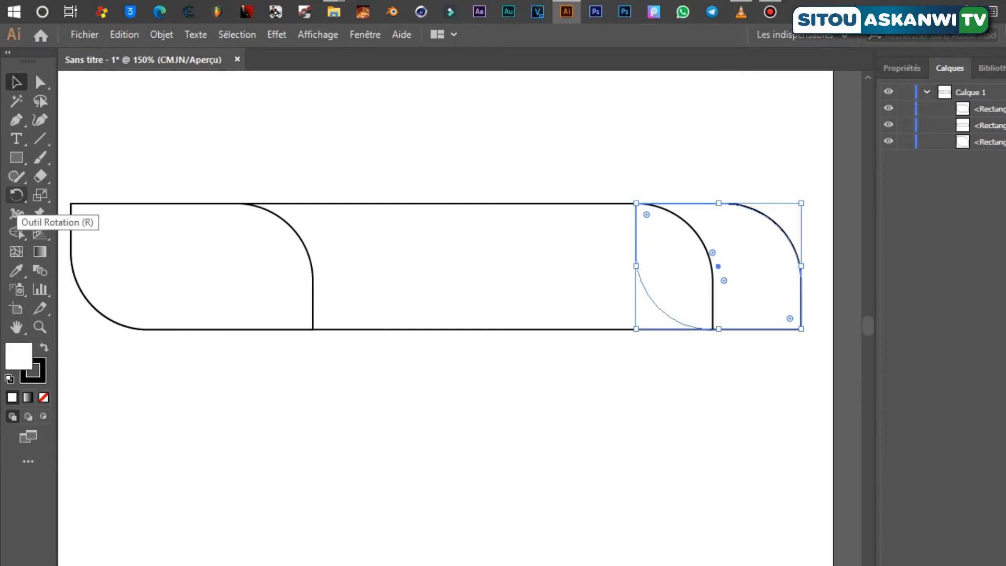
Step: Reflect the short right-end segment across the horizontal axis
left_click(16, 194)
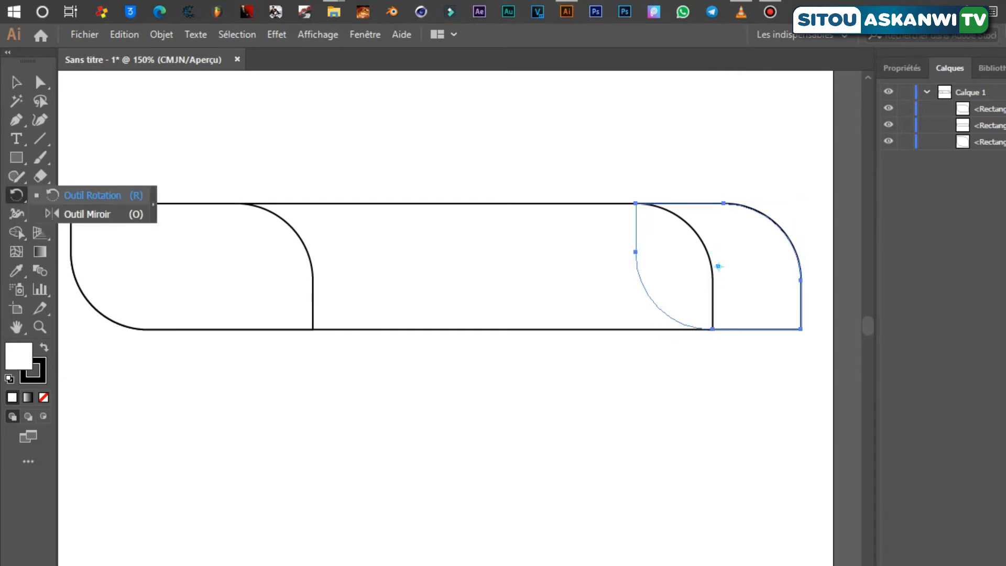
key("o")
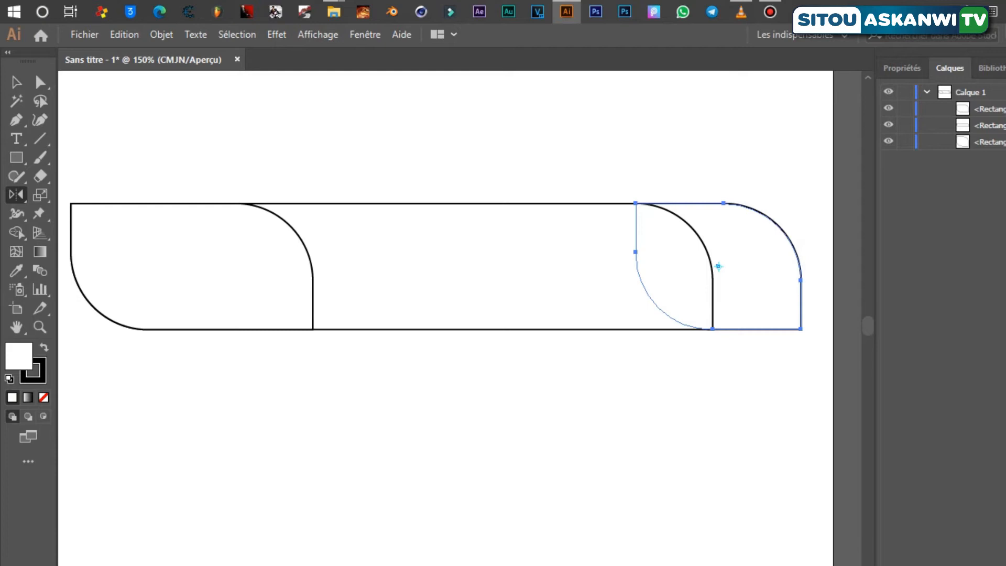
key("Return")
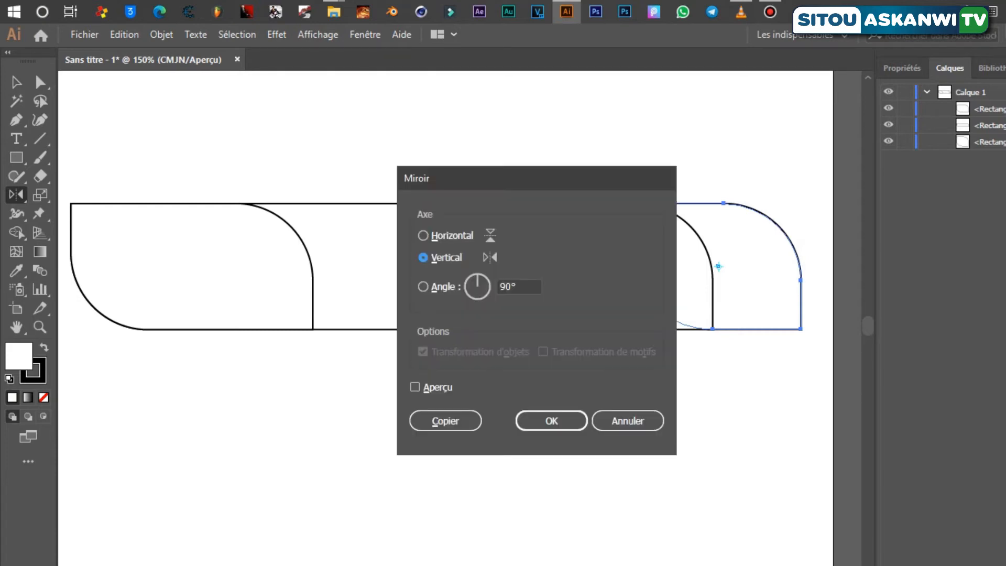
left_click(423, 235)
key("Return")
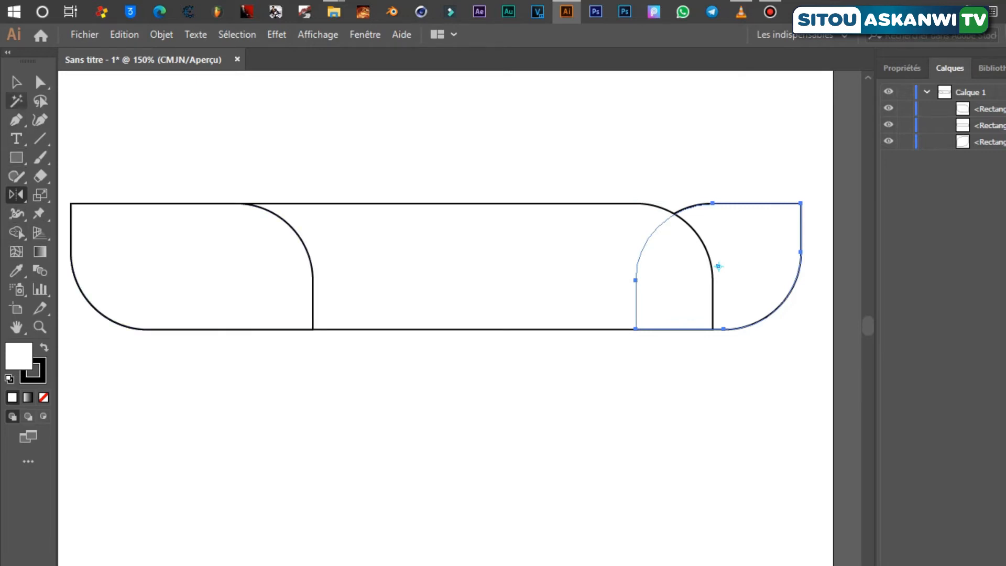
Step: Widen the right-end segment from its left edge so that it reaches farther beneath the long shape
left_click(15, 82)
left_click_drag(636, 266, 565, 267)
key("ctrl+shift+a")
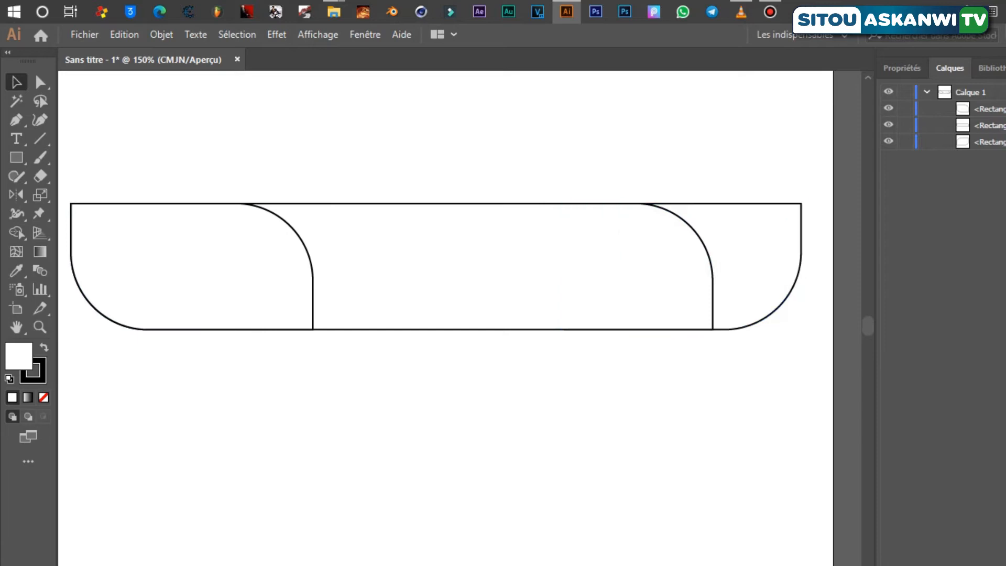
Step: Reflect the widened right-end segment back across the horizontal axis so its upper-right corner is rounded again
left_click(682, 266)
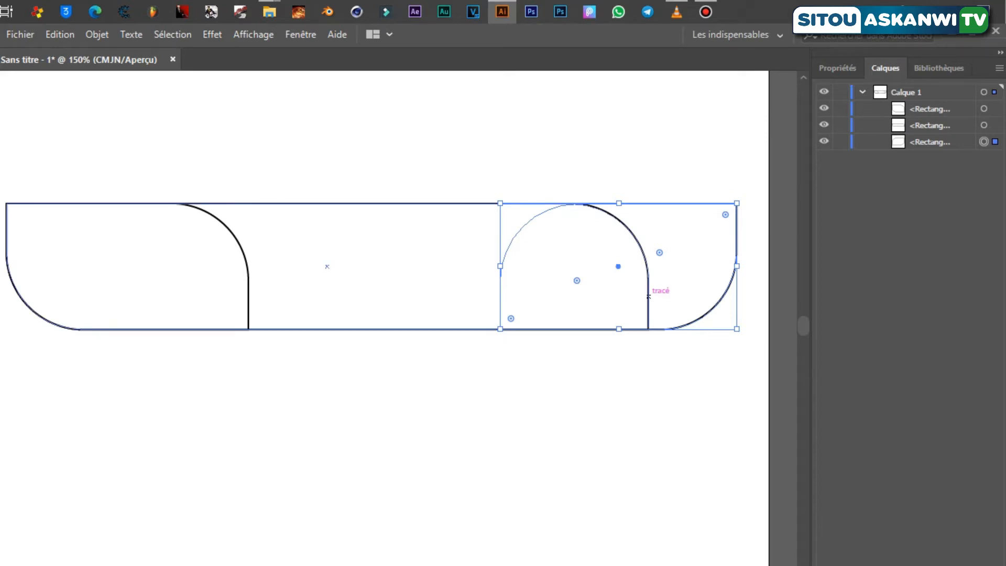
key("o")
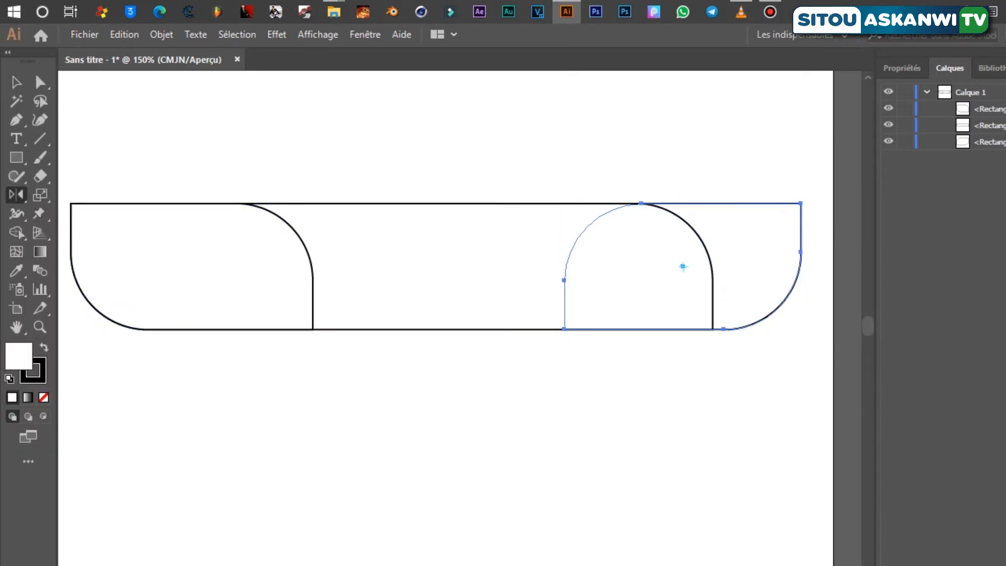
double_click(17, 195)
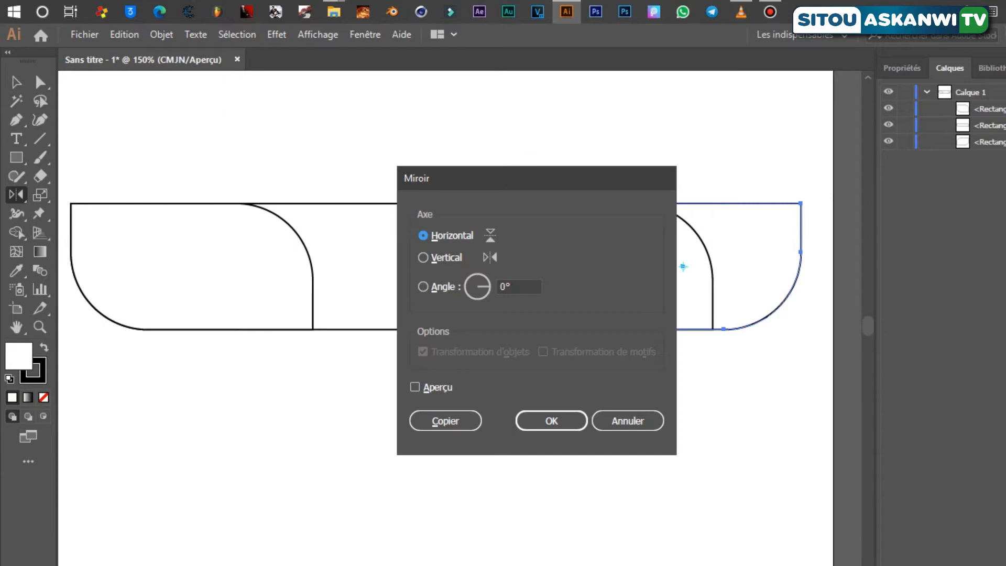
key("Return")
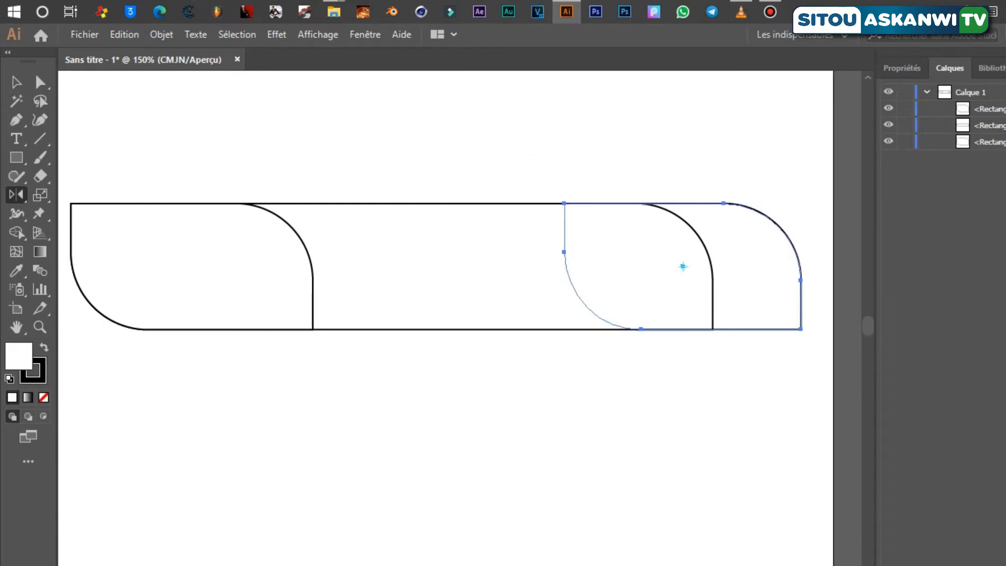
Step: Nudge the right-end segment to the right until its right edge meets the page's right edge
key("Right")
key("Right")
key("Right")
key("Right")
key("Right")
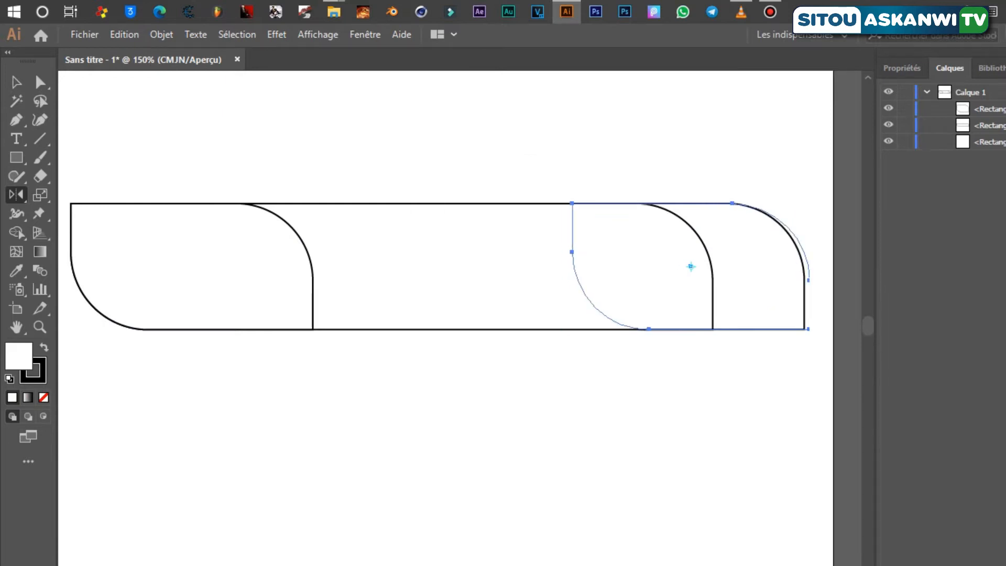
key("Right")
key("Right")
key("Right")
key("Right")
key("Right")
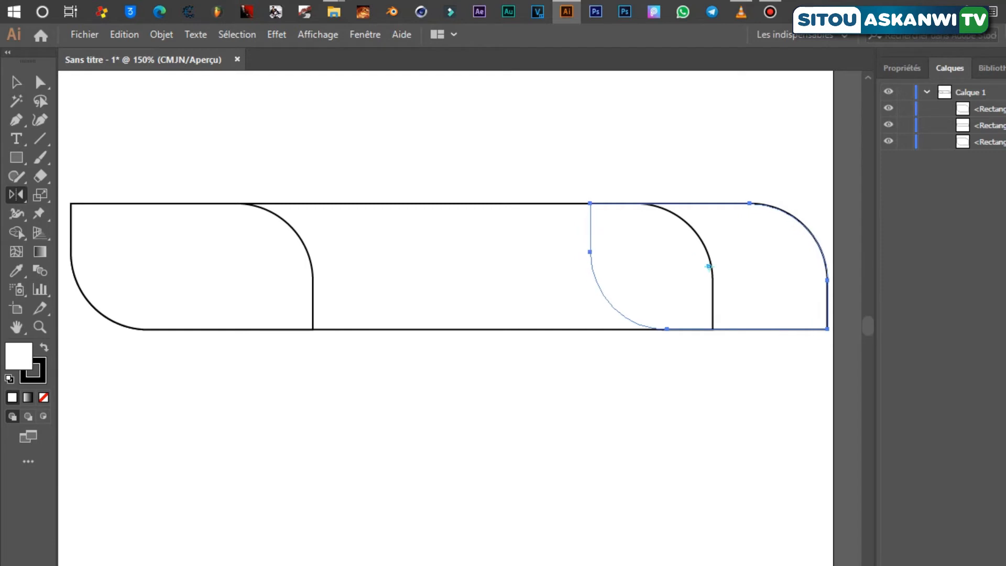
key("Right")
key("Right")
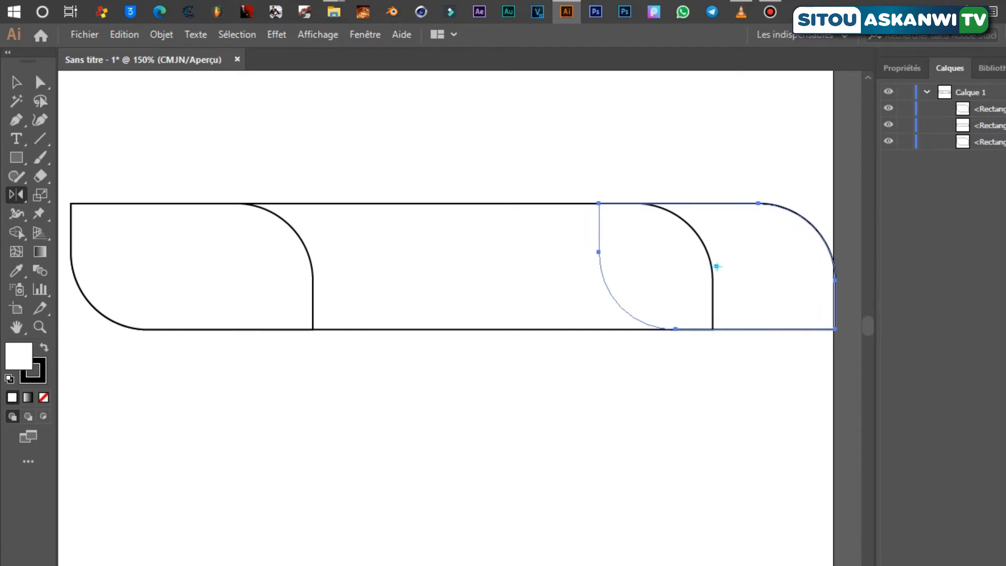
key("Left")
key("Left")
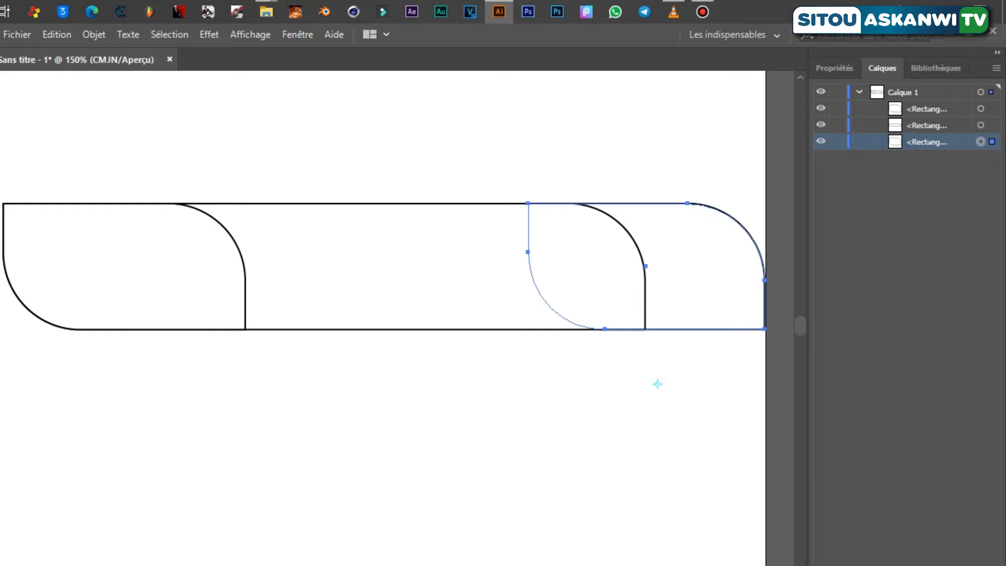
Step: Square off the long middle shape's upper-right corner and round its lower-right corner instead
key("ctrl+alt+bracketright")
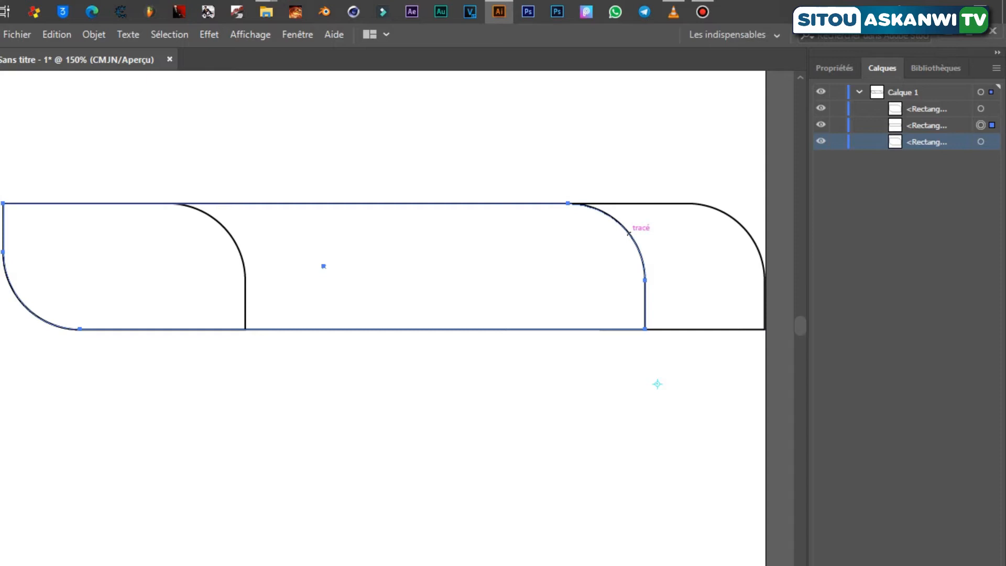
left_click(37, 79)
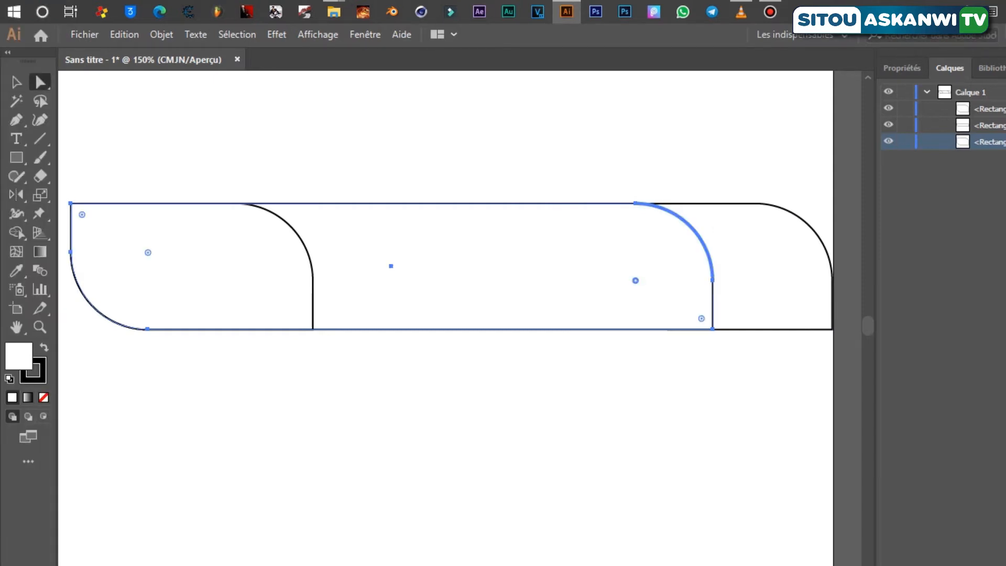
left_click_drag(635, 280, 719, 185)
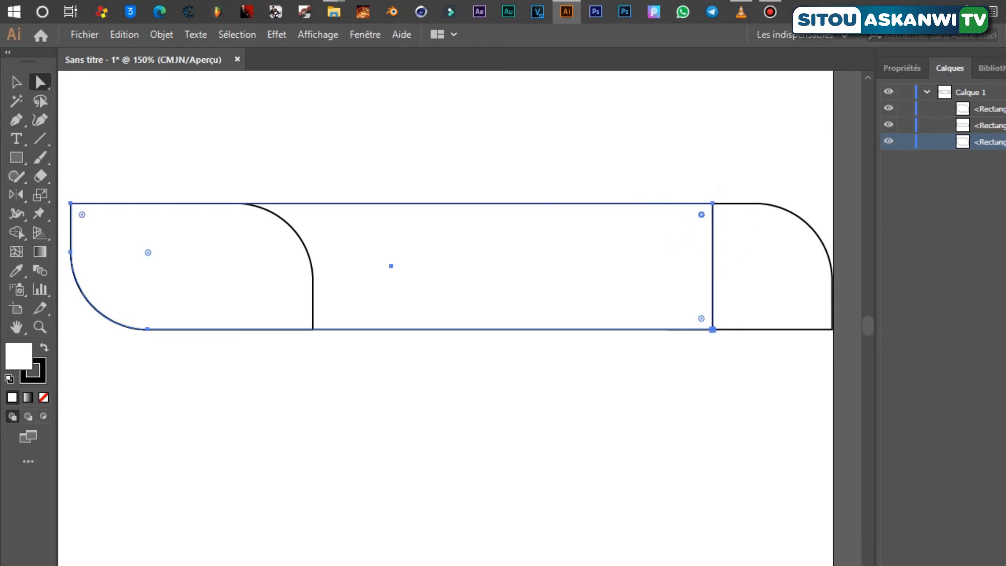
left_click_drag(701, 318, 640, 258)
key("ctrl+shift+a")
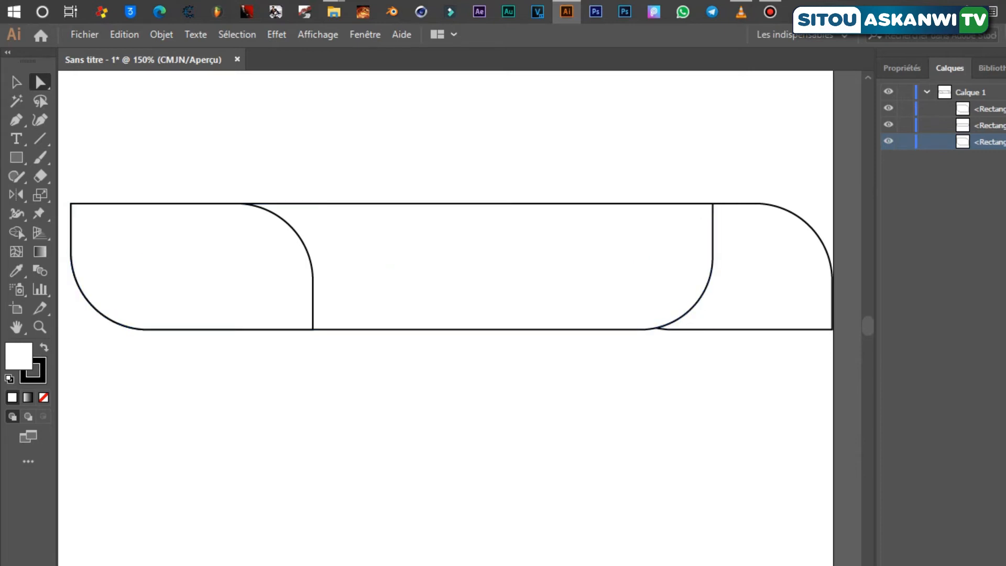
Step: Reduce the radius of the long middle shape's lower-right corner slightly, so the right-end segment's curve stays hidden beneath it
scroll(696, 384, "down", 1)
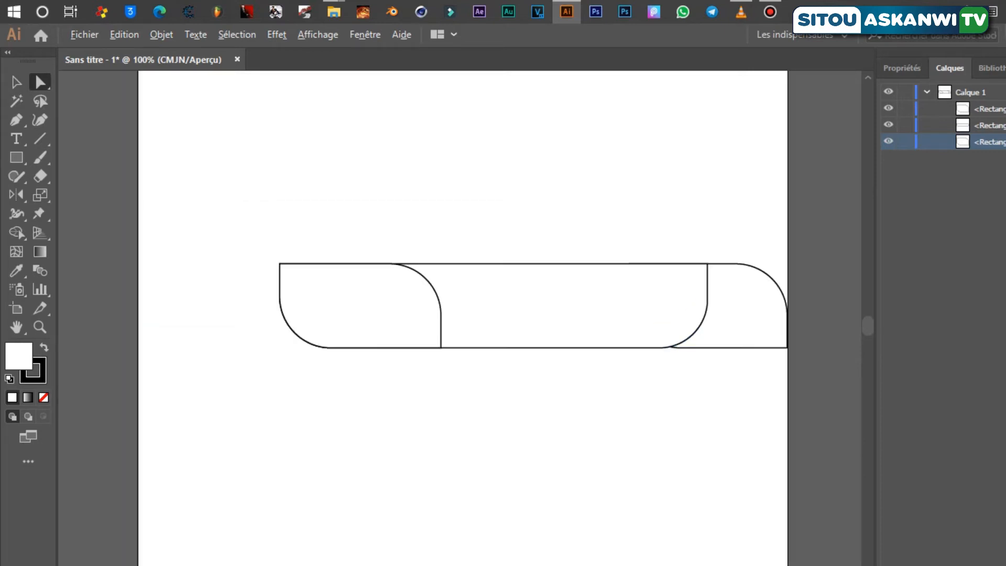
left_click(494, 305)
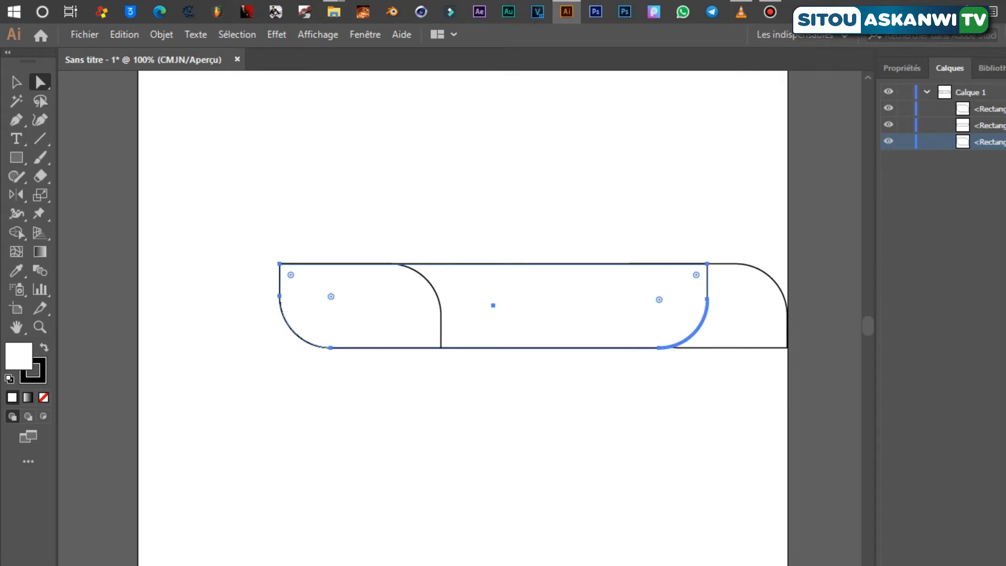
left_click_drag(659, 299, 669, 312)
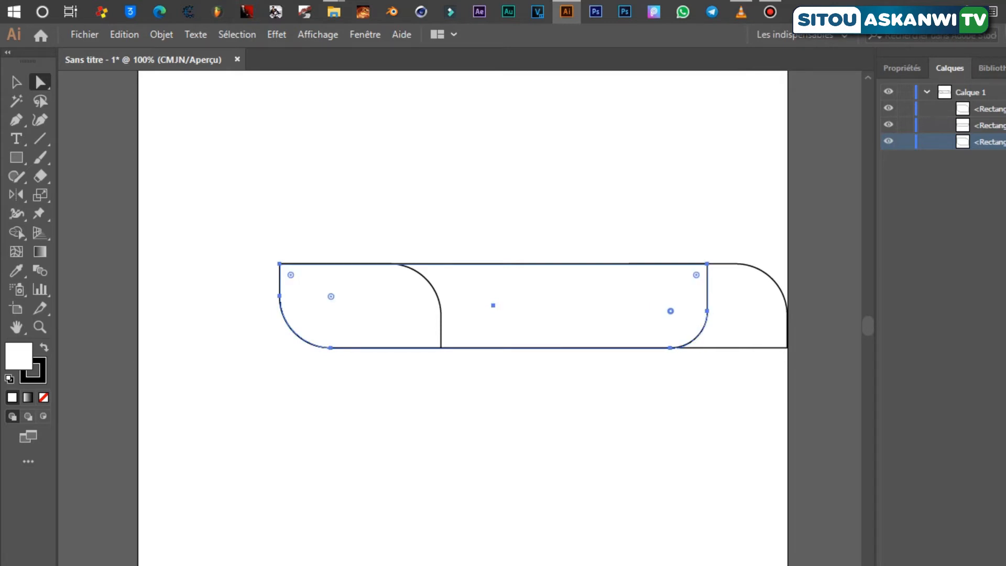
key("ctrl+shift+a")
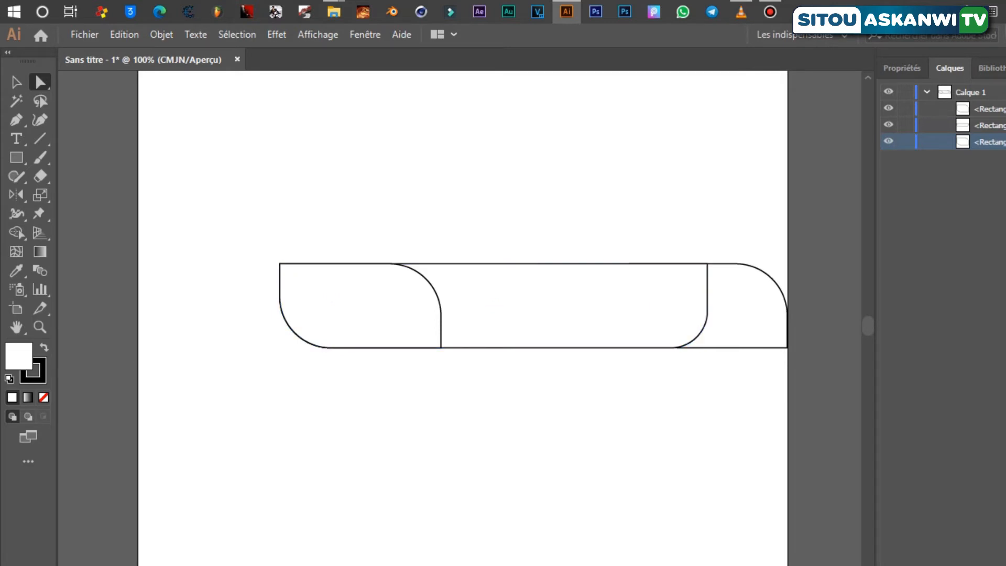
Step: Move all three banner shapes together to the left and slightly up so they sit within the page, leaving nothing selected
left_click_drag(786, 225, 198, 382)
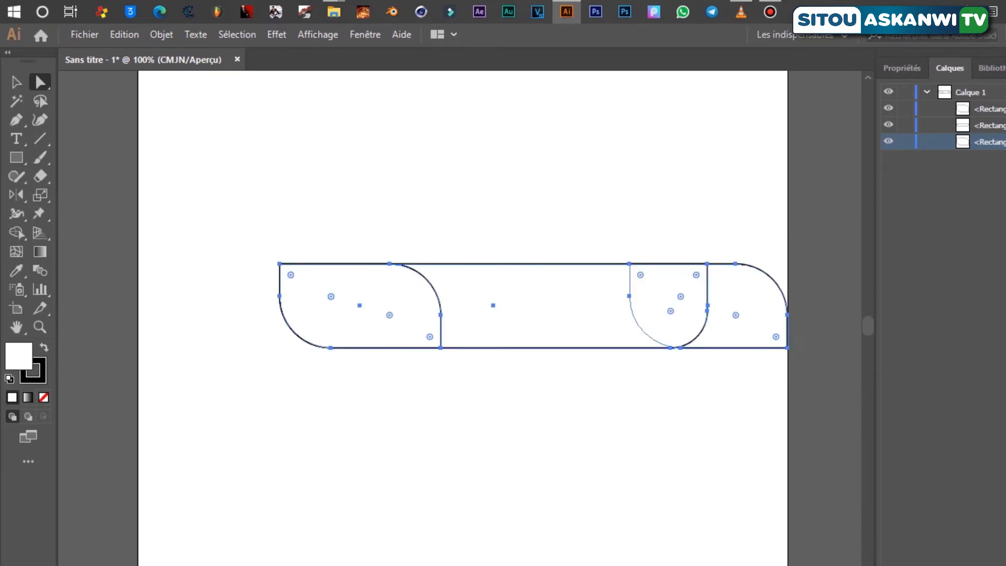
left_click(16, 82)
left_click_drag(586, 314, 529, 308)
key("ctrl+shift+a")
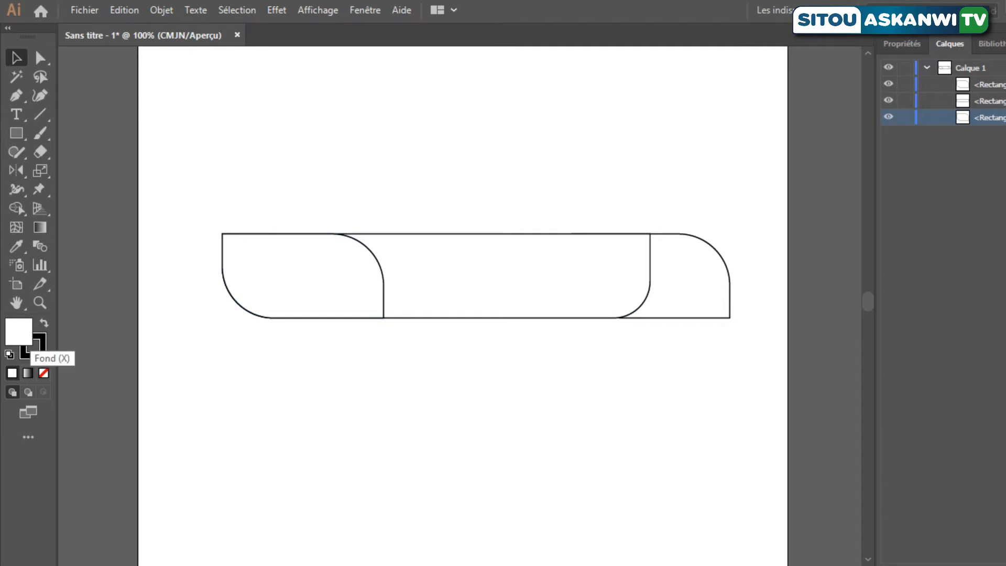
double_click(19, 331)
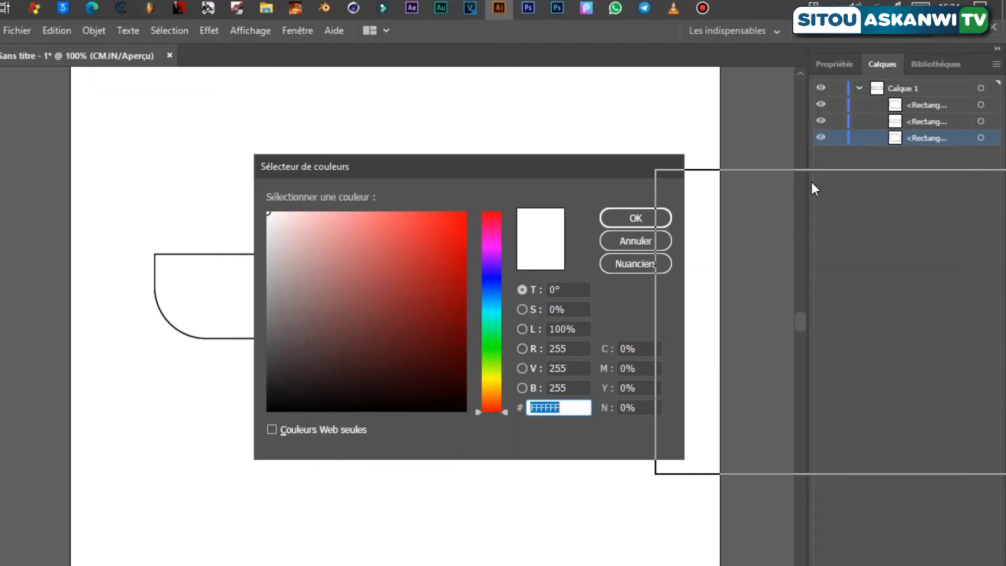
left_click_drag(813, 188, 813, 189)
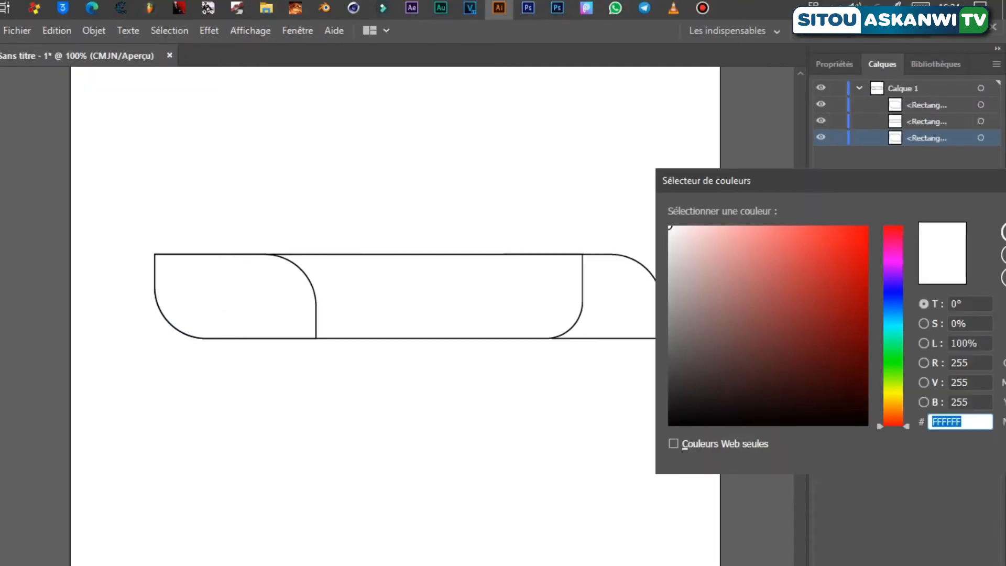
left_click_drag(965, 186, 423, 288)
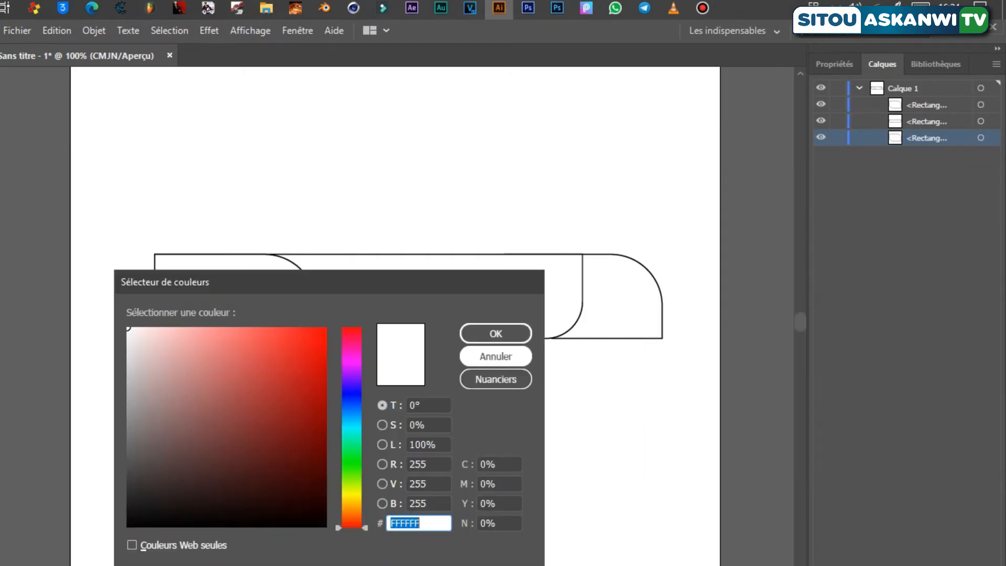
key("Return")
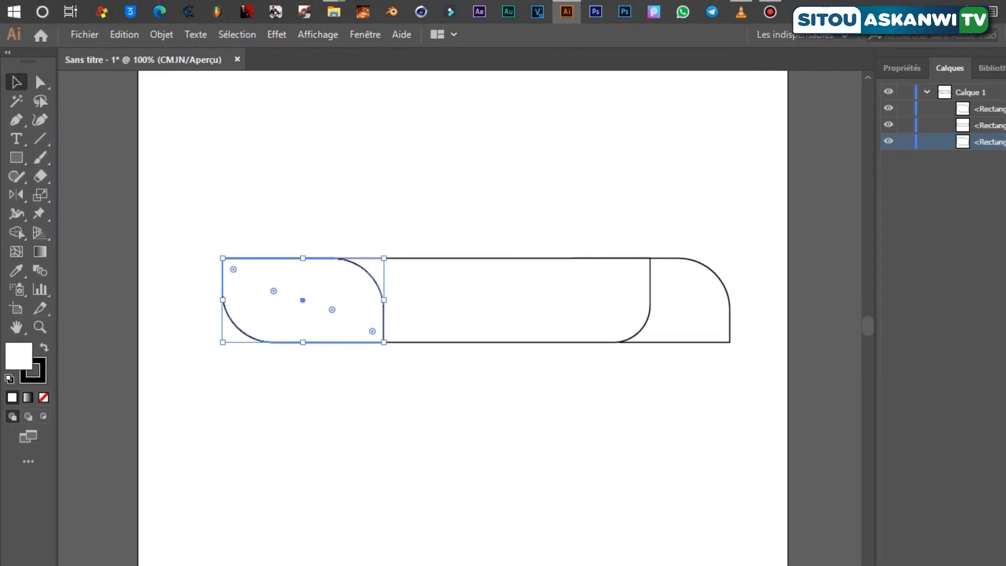
Step: Display the Control bar with the left shape's fill and stroke options
left_click(365, 34)
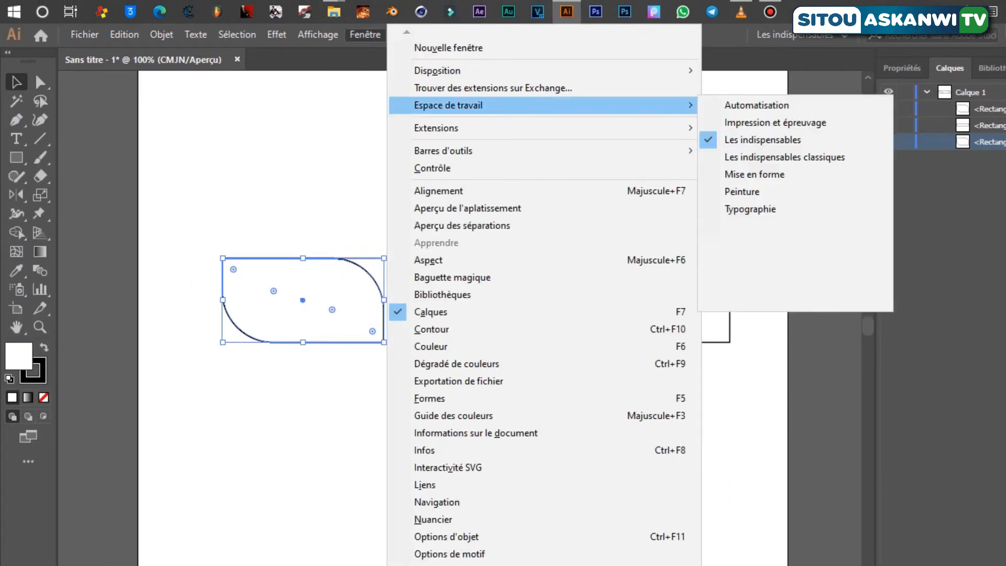
left_click(419, 166)
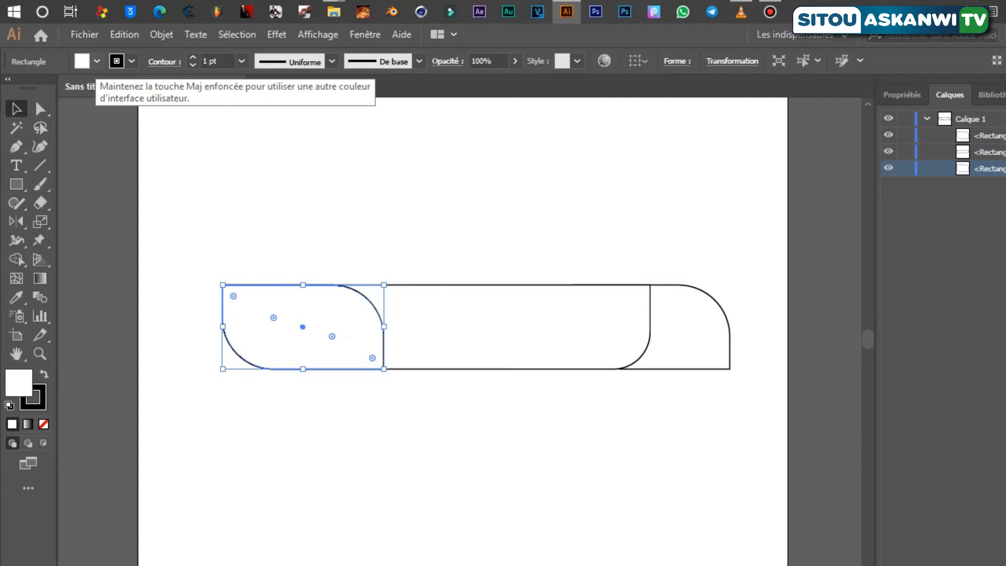
Step: Try the dark green swatch C=90 M=30 J=95 N=30 as the left shape's fill and set the fill back to white
left_click(97, 61)
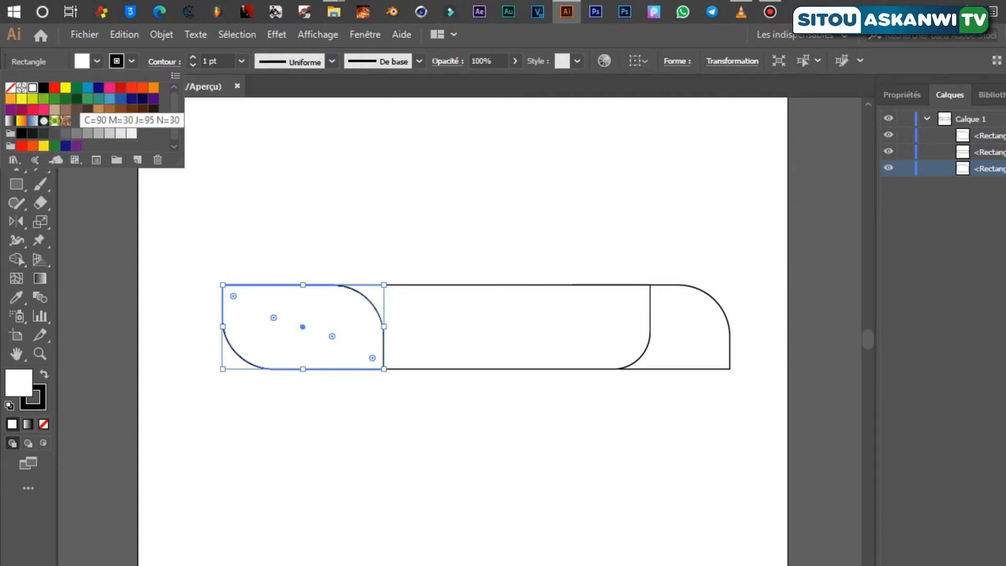
left_click(77, 99)
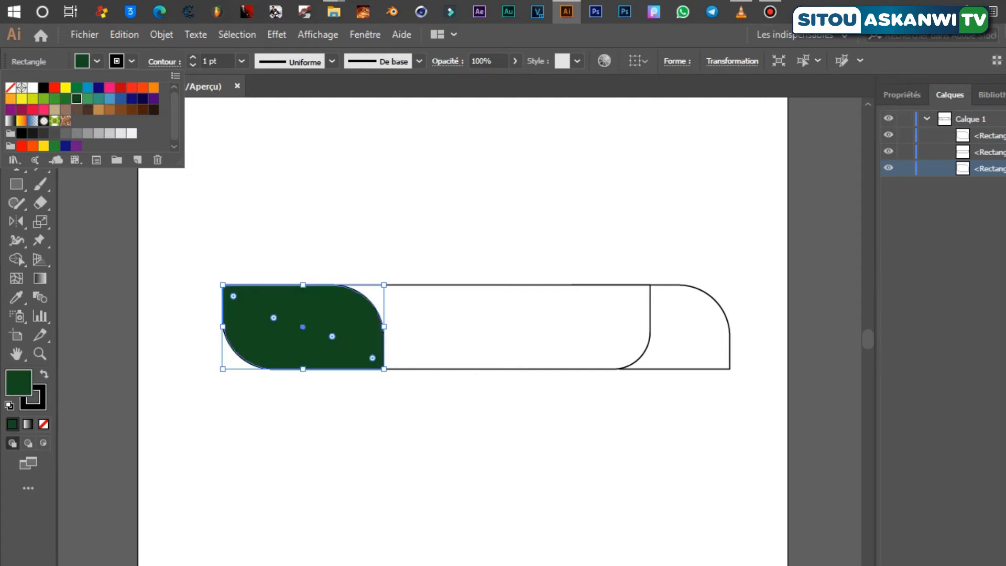
left_click(32, 88)
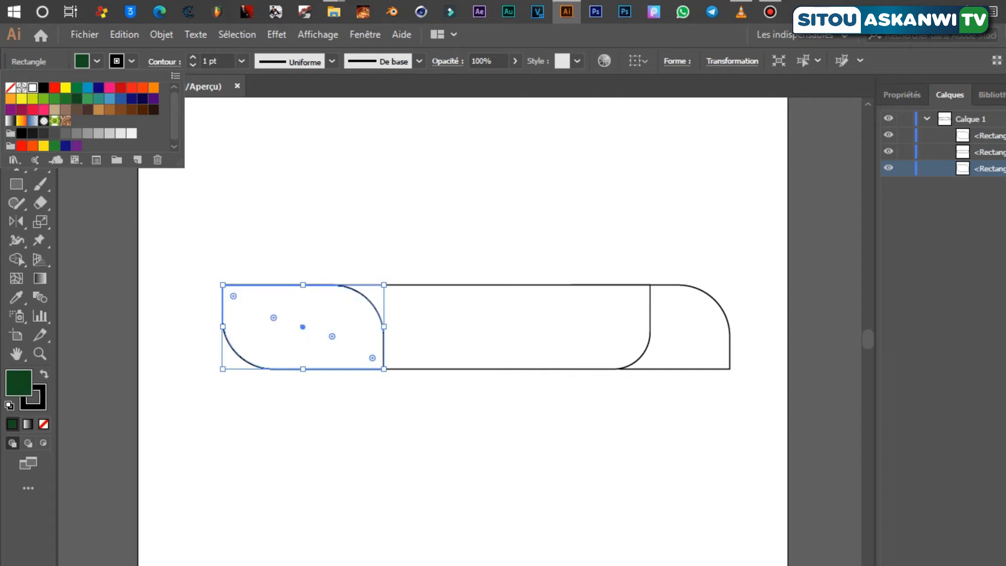
Step: Fill the long middle shape with the default white-to-black linear gradient and move the gradient settings clear of the banner
left_click(516, 326, "shift")
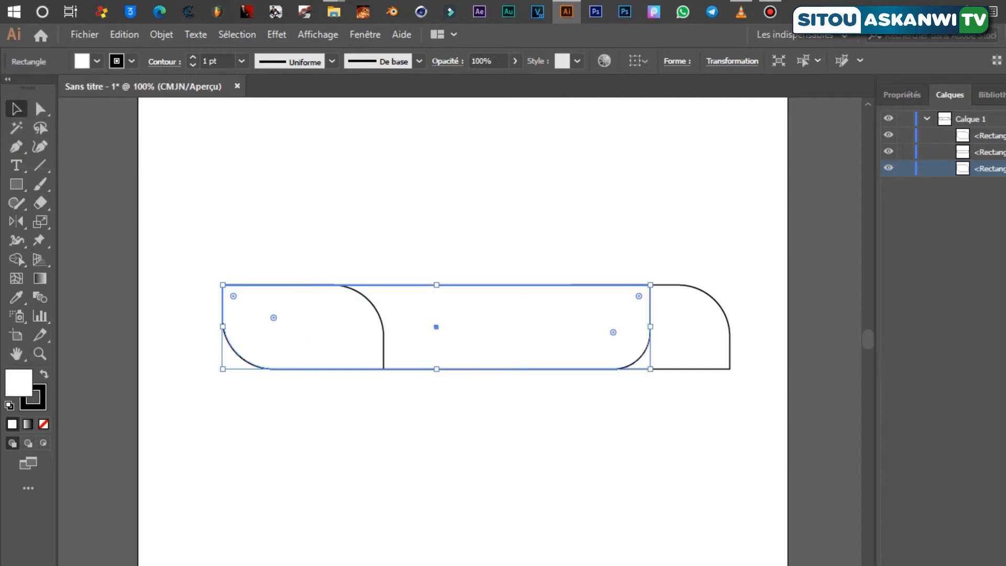
left_click(97, 61)
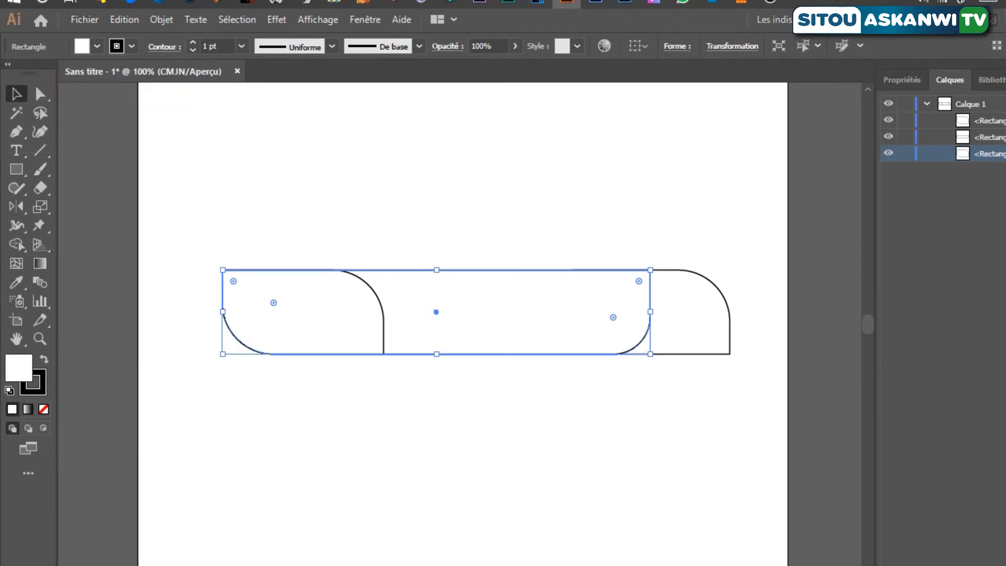
left_click(28, 402)
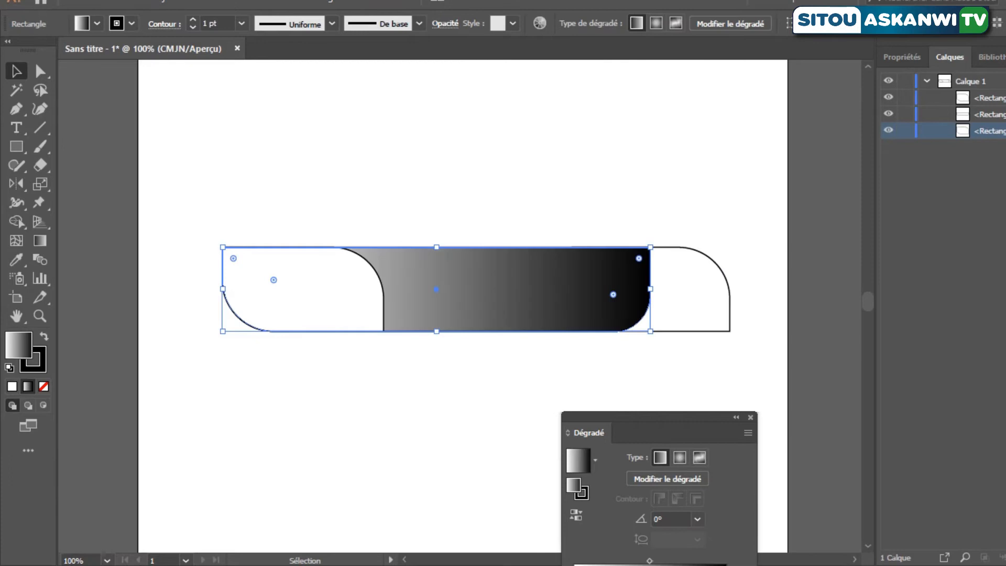
left_click_drag(650, 417, 836, 261)
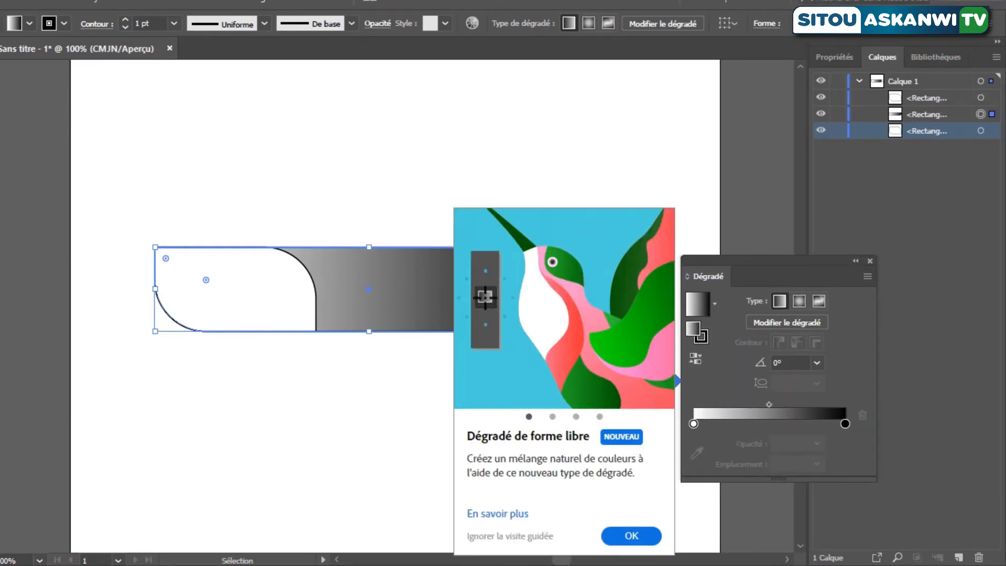
key("Return")
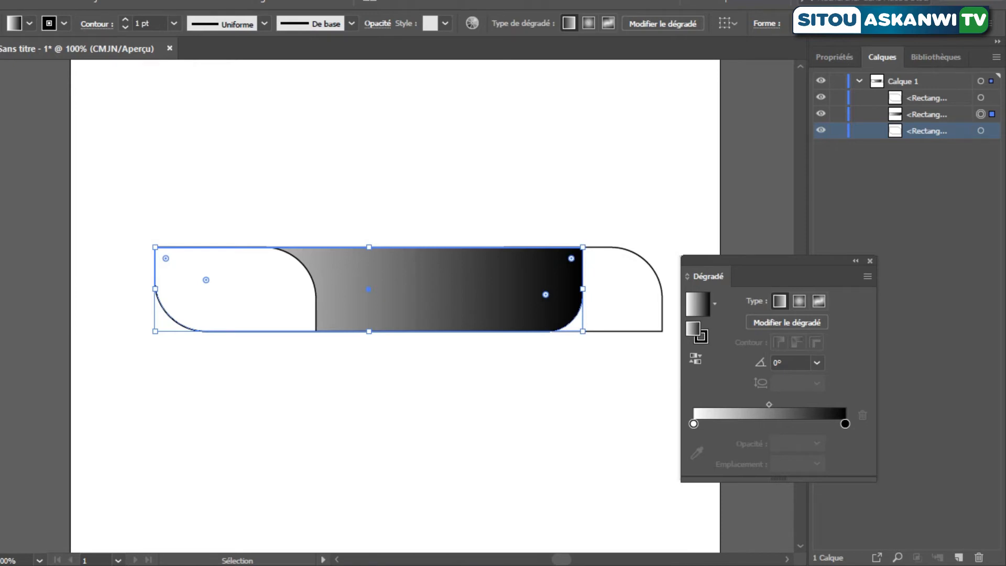
Step: Recolor the gradient's black end stop on the long middle shape to dark blue, about C=94, M=50, J=35, N=26
left_click(845, 423)
double_click(845, 423)
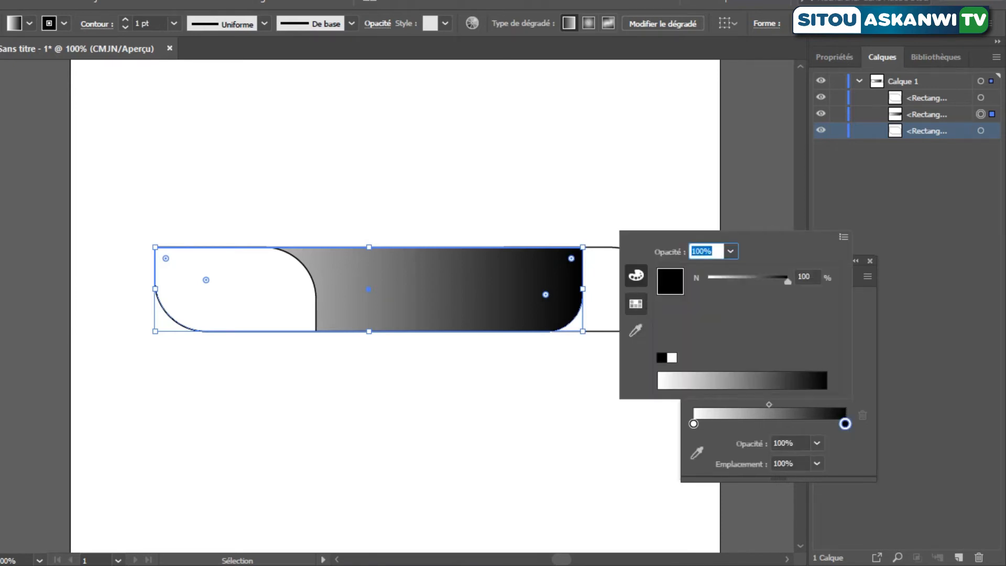
left_click(636, 304)
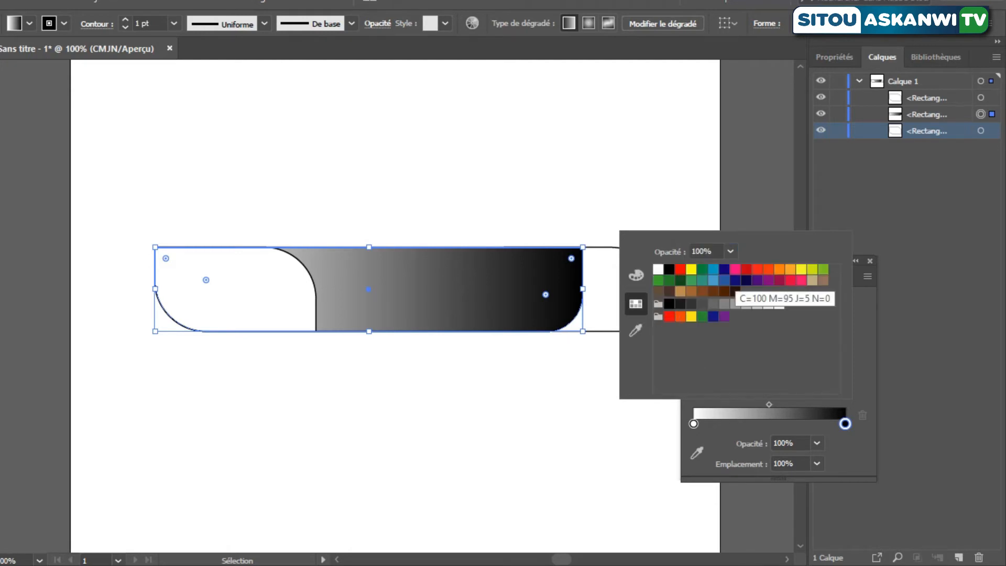
left_click(735, 279)
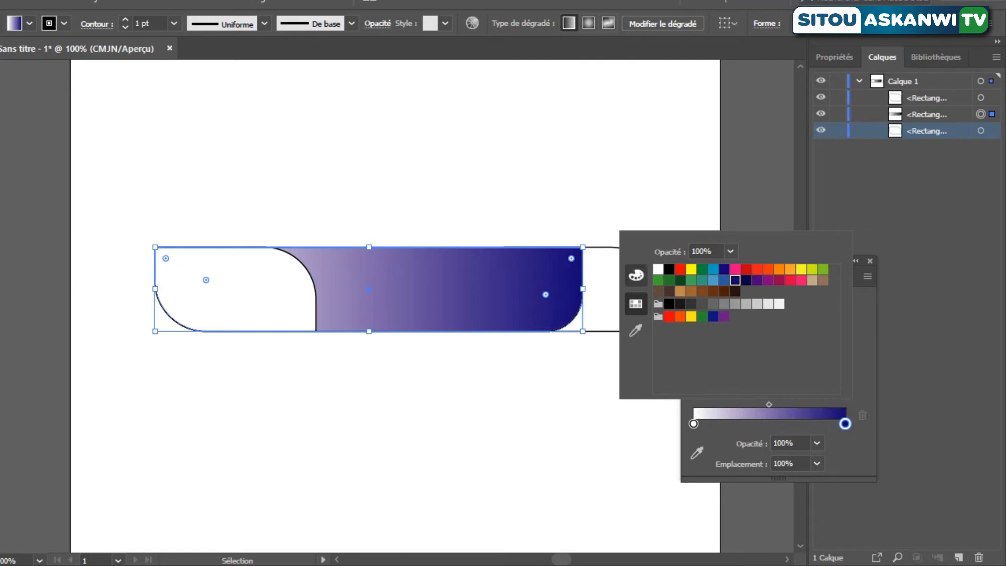
left_click(636, 275)
left_click(731, 379)
left_click_drag(743, 379, 753, 385)
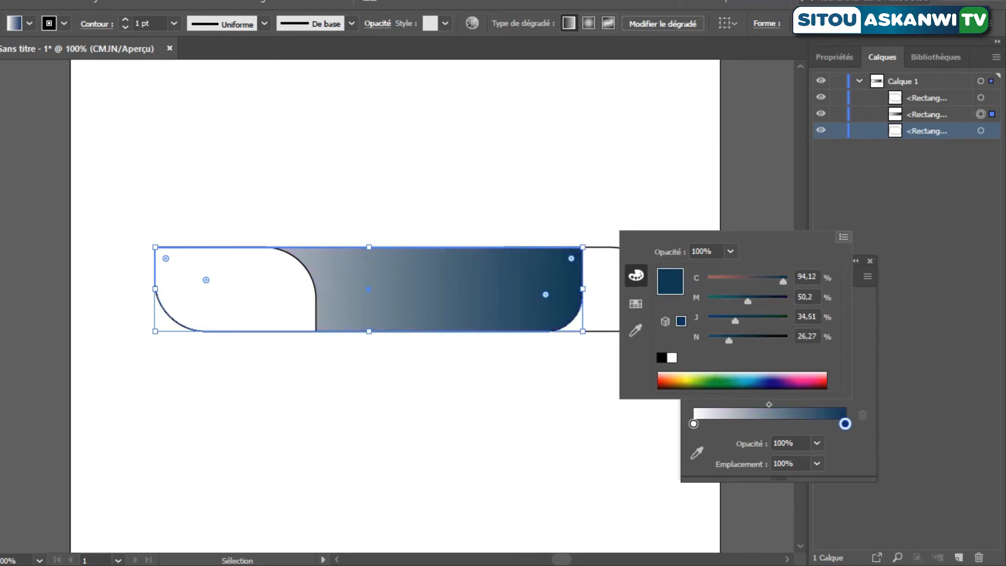
left_click(179, 257)
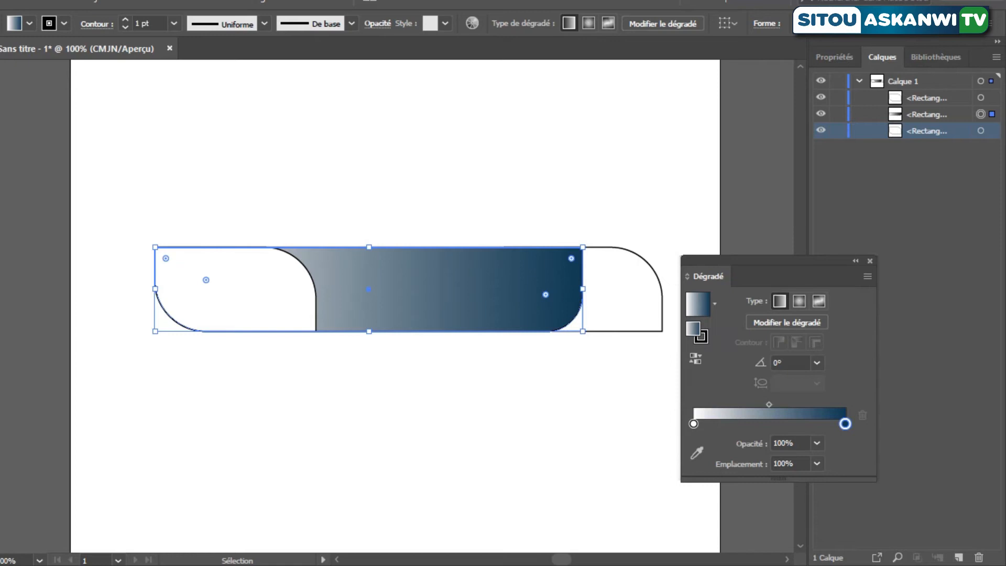
Step: Open the color settings of the gradient's white start stop on the long middle shape and switch them to RGB
left_click(693, 423)
double_click(693, 423)
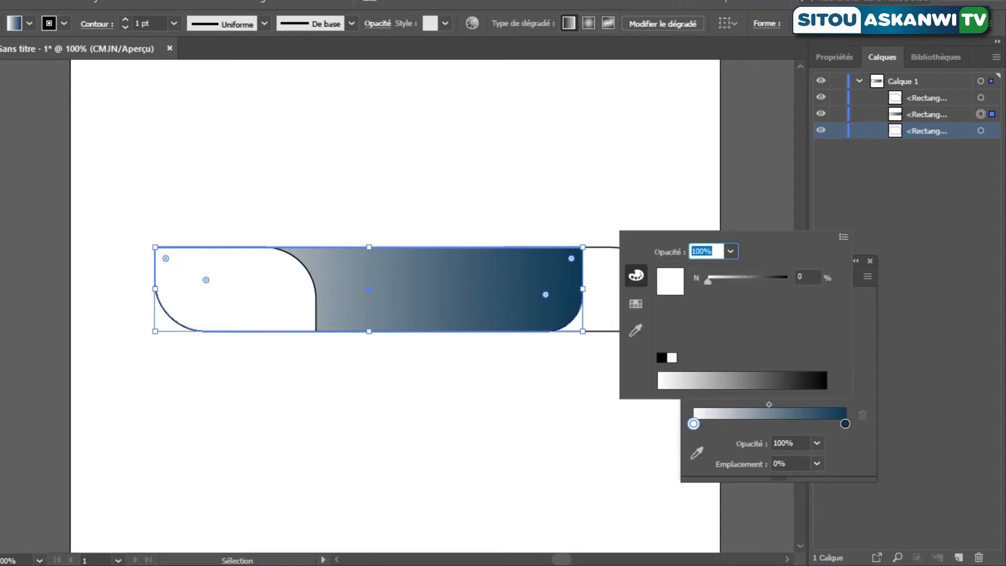
key("Escape")
double_click(692, 423)
left_click(635, 303)
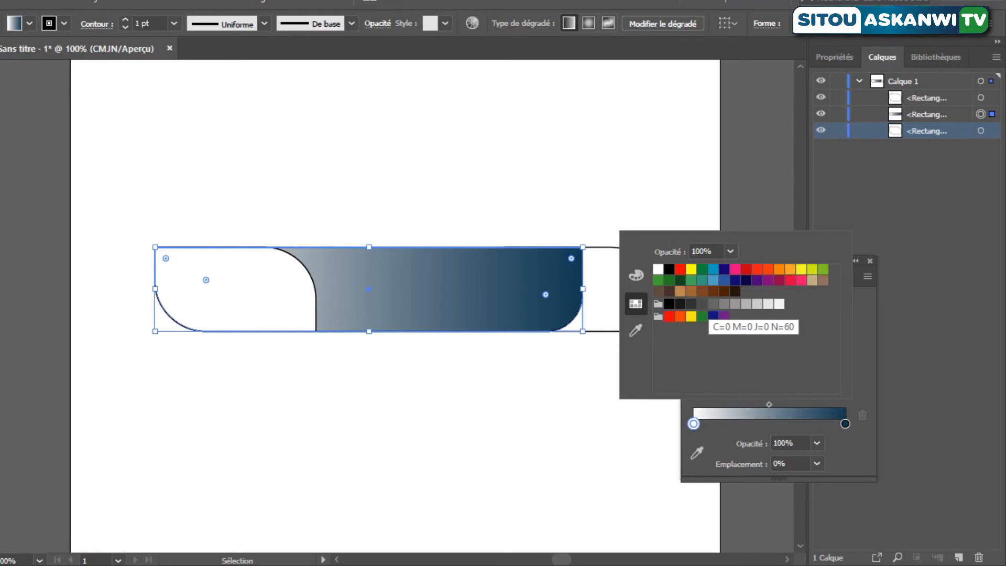
left_click(635, 275)
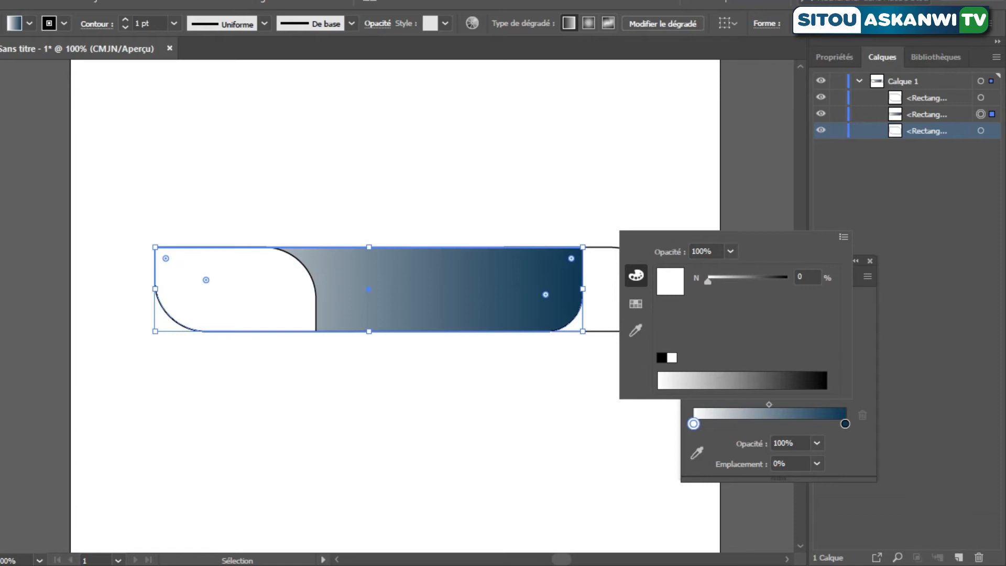
left_click(635, 303)
left_click(636, 274)
left_click(842, 237)
left_click(843, 237)
Step: Try 007F64, 0087BF and 002B55 as the color of the gradient's start stop
type("007F64")
key("Return")
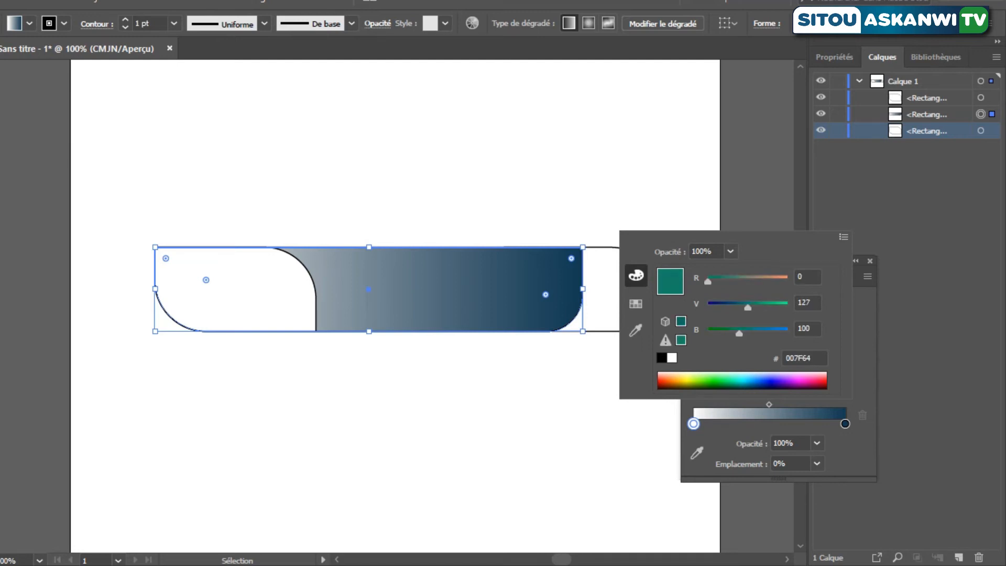
left_click_drag(738, 333, 760, 307)
type("0067BF")
key("Return")
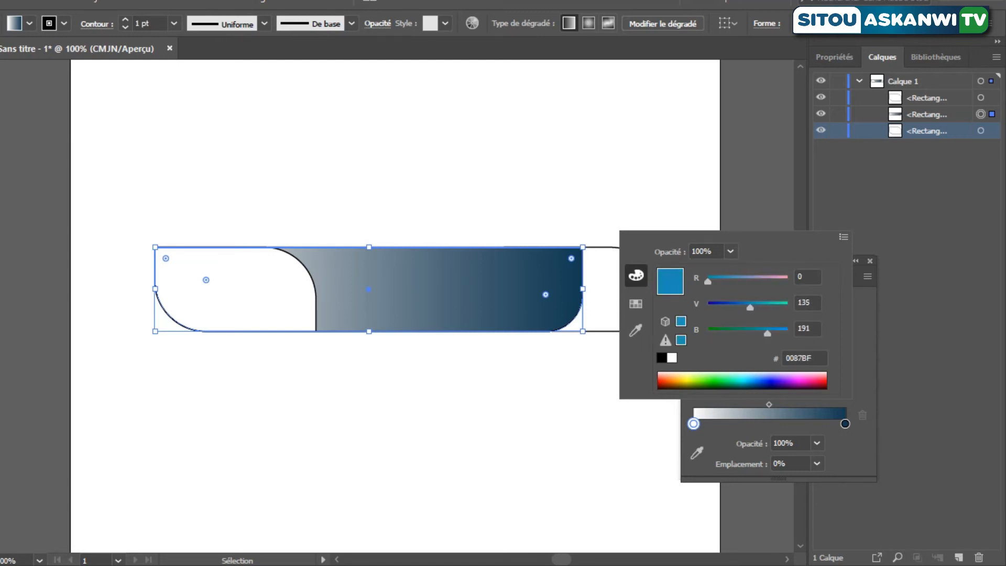
type("002B55")
key("Return")
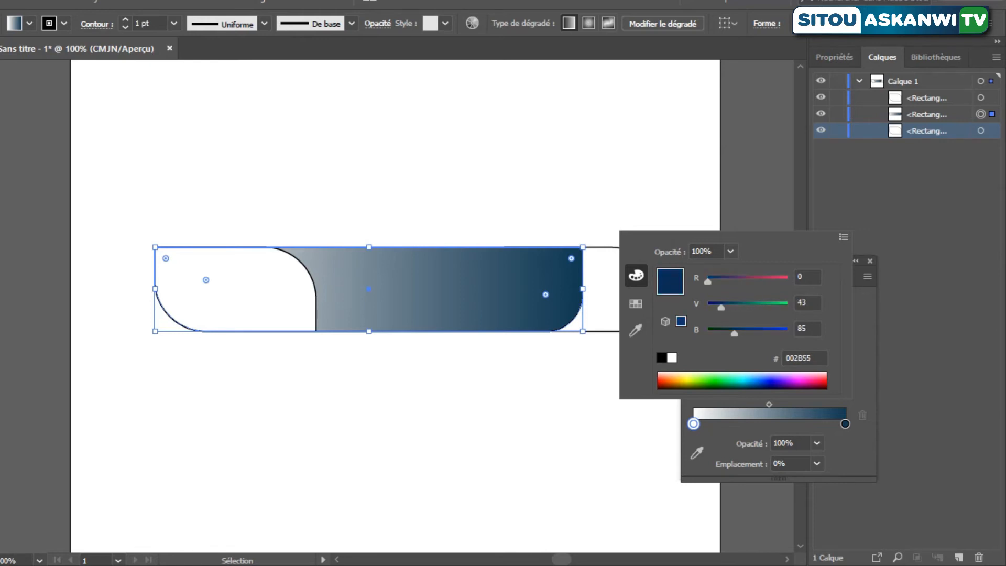
Step: Set the gradient's start stop on the long middle shape to teal 007D94
type("007D94")
key("Return")
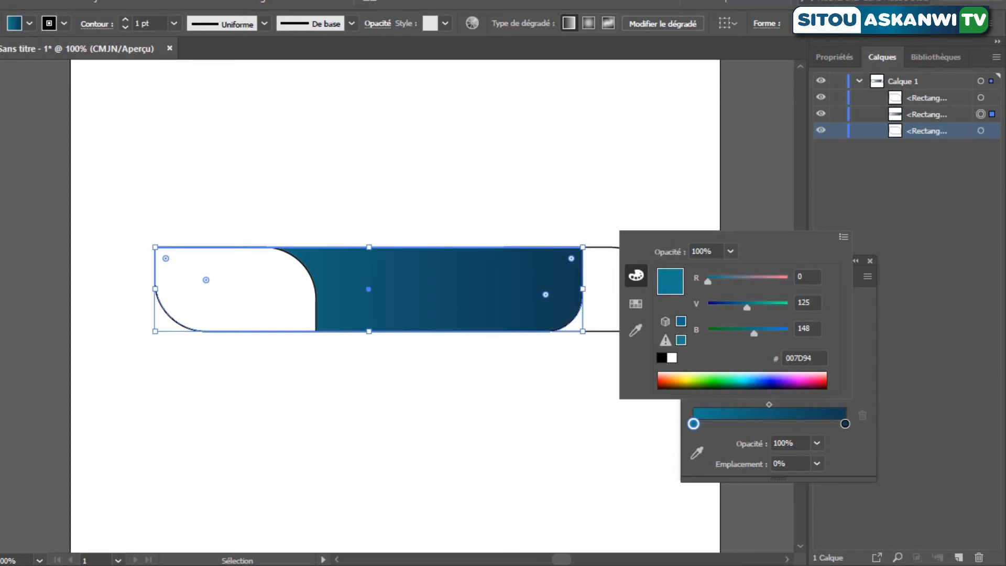
key("Escape")
left_click(845, 423)
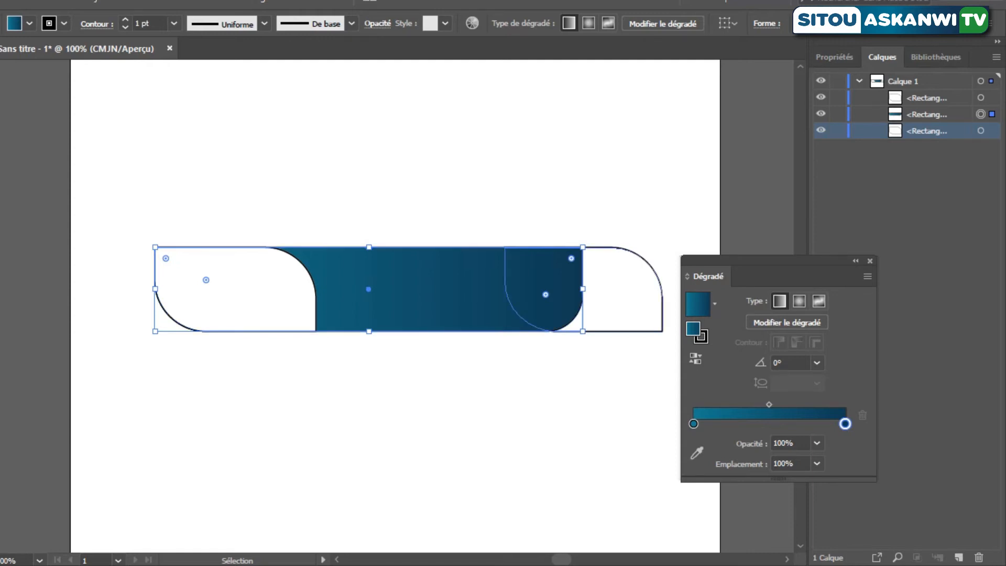
Step: Fill the right shape of the banner with the dark green swatch and deselect it
left_click(652, 314)
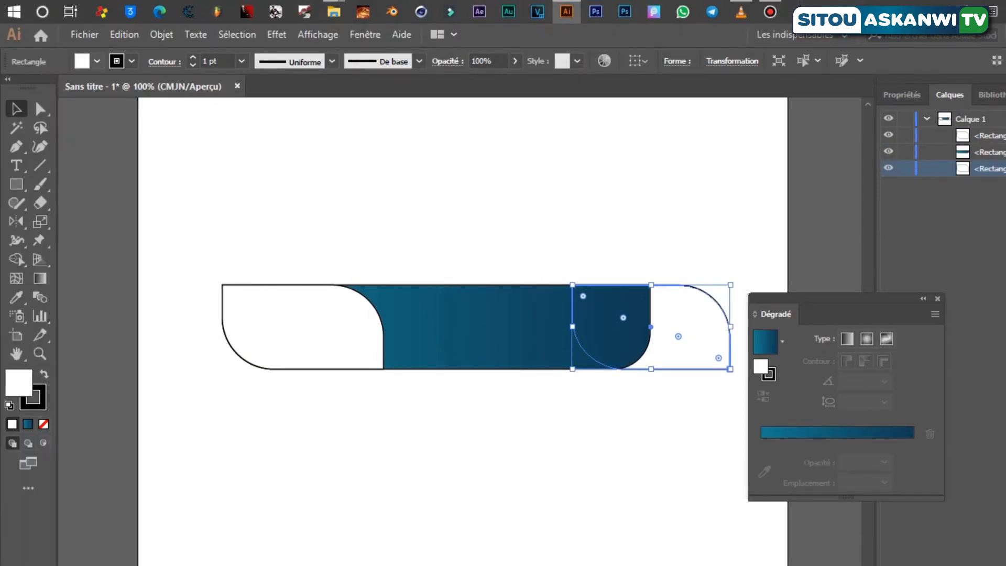
left_click(30, 23)
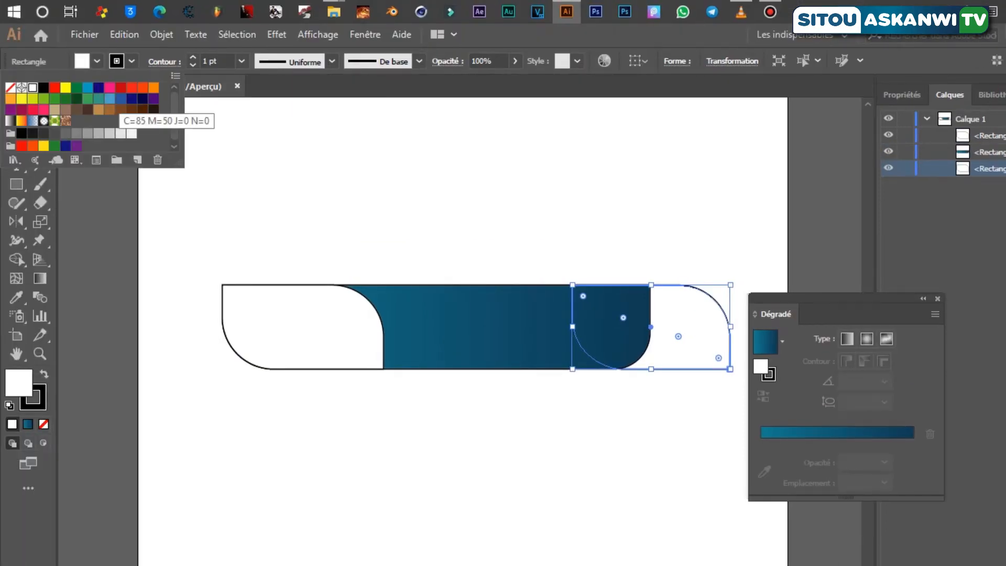
left_click(76, 98)
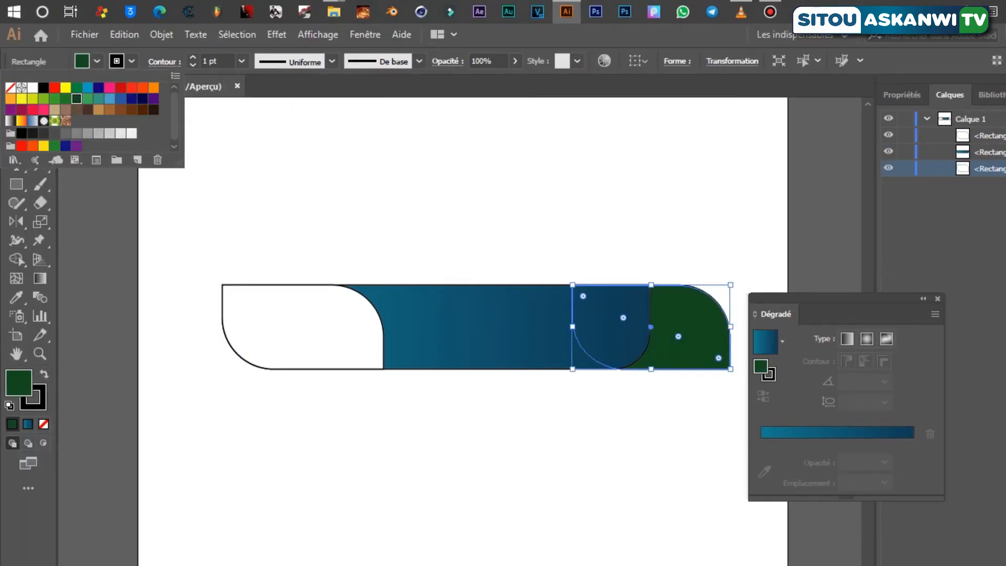
key("Escape")
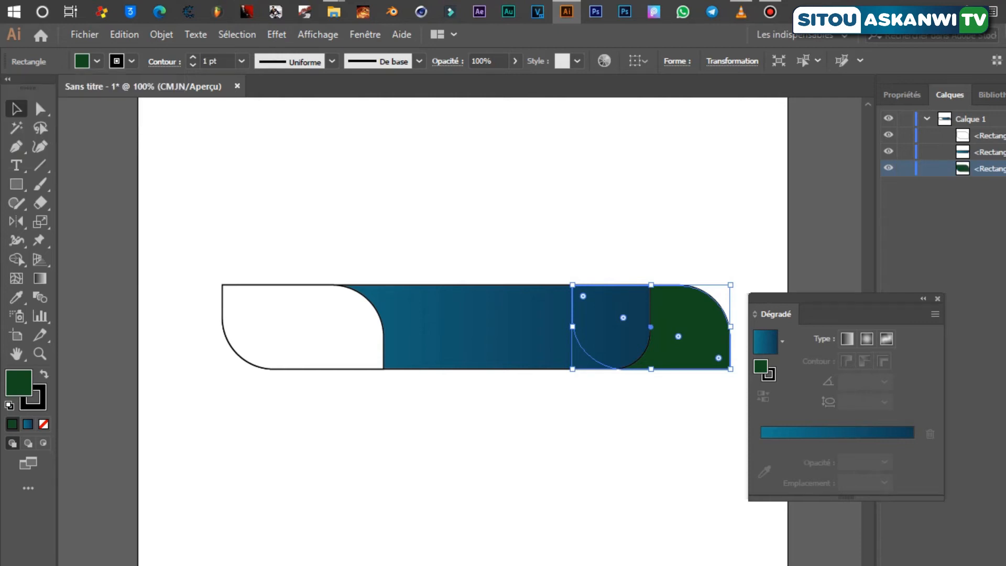
key("ctrl+shift+a")
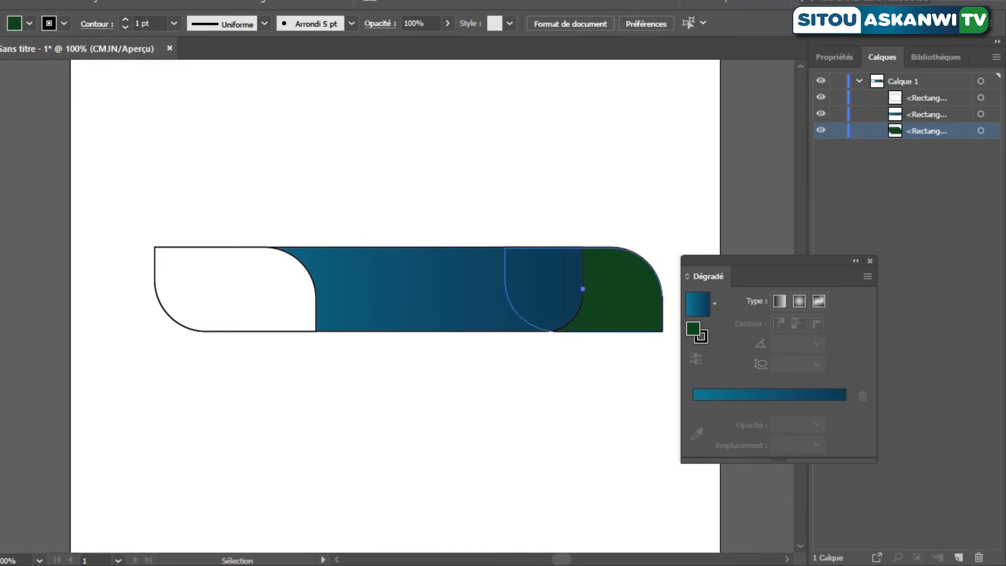
Step: Widen the green right shape slightly leftward beneath the long middle shape, keeping its right edge in place
left_click(544, 283)
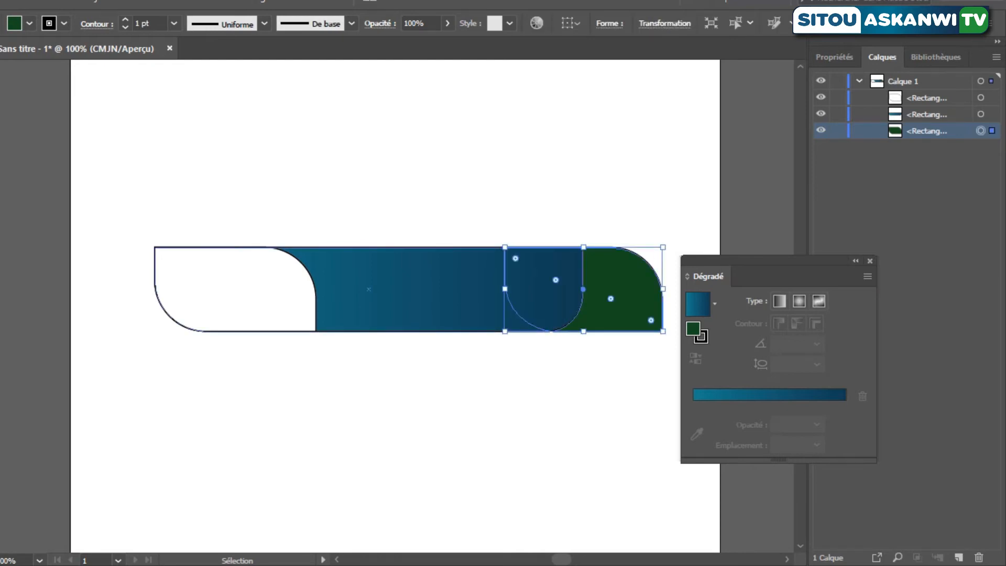
left_click_drag(505, 288, 496, 289)
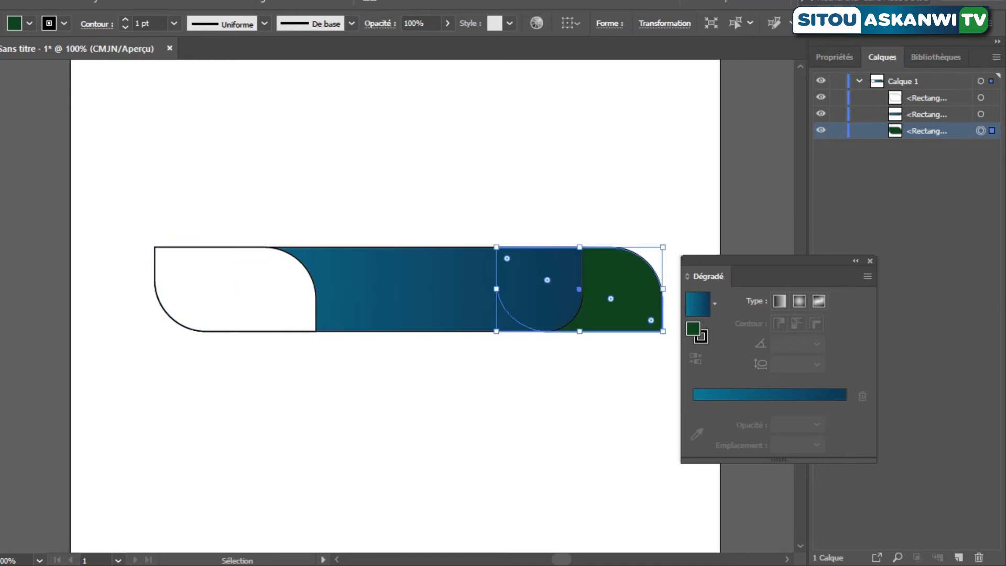
key("ctrl+shift+a")
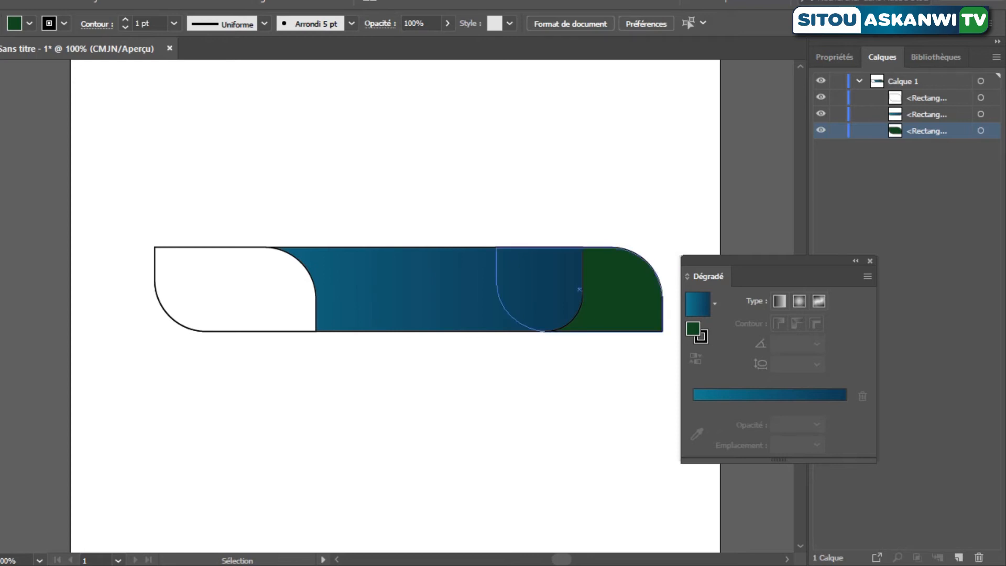
Step: Remove the stroke from all three banner shapes
left_click_drag(678, 233, 157, 342)
left_click_drag(225, 342, 201, 353)
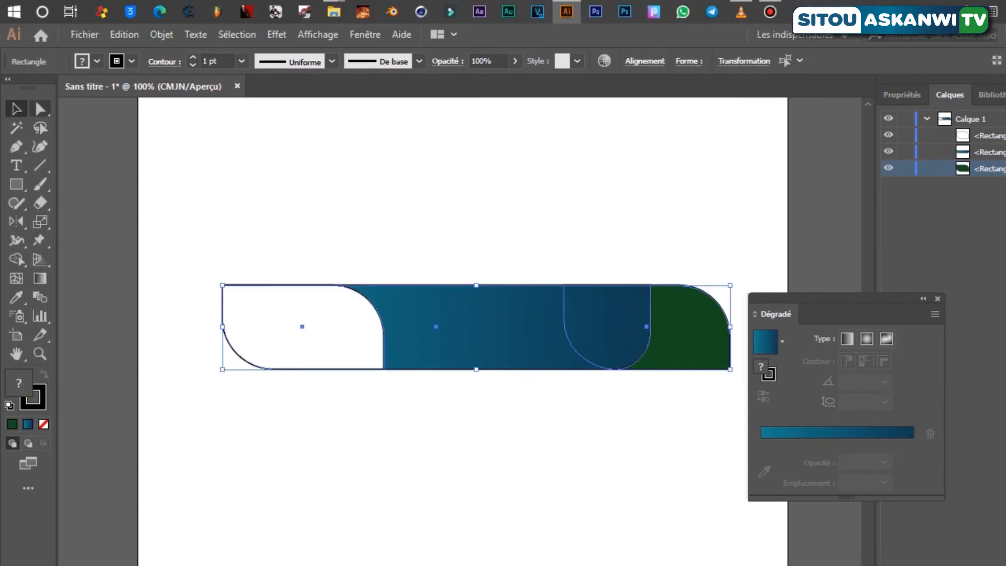
left_click(97, 24)
left_click(10, 87)
key("Return")
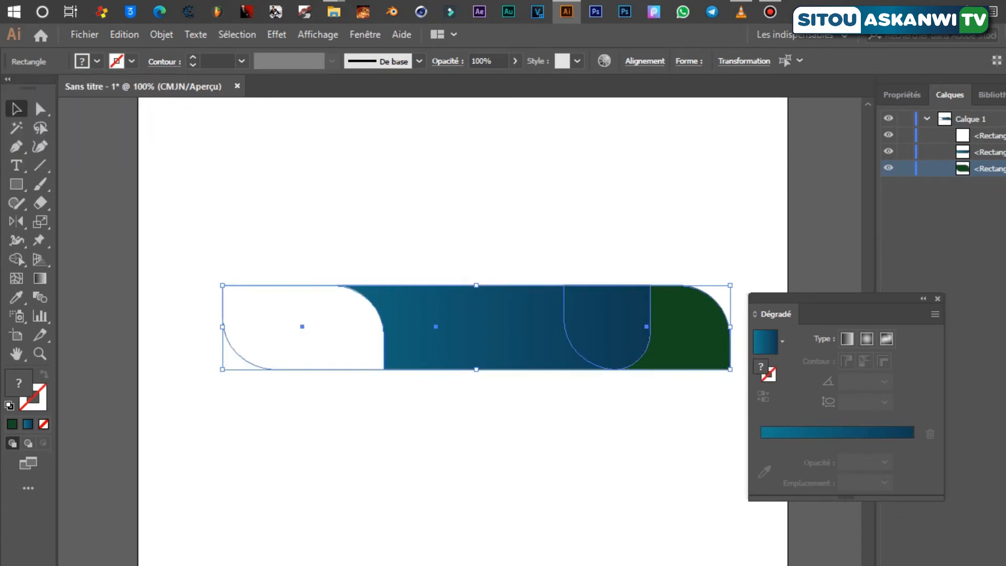
key("ctrl+shift+a")
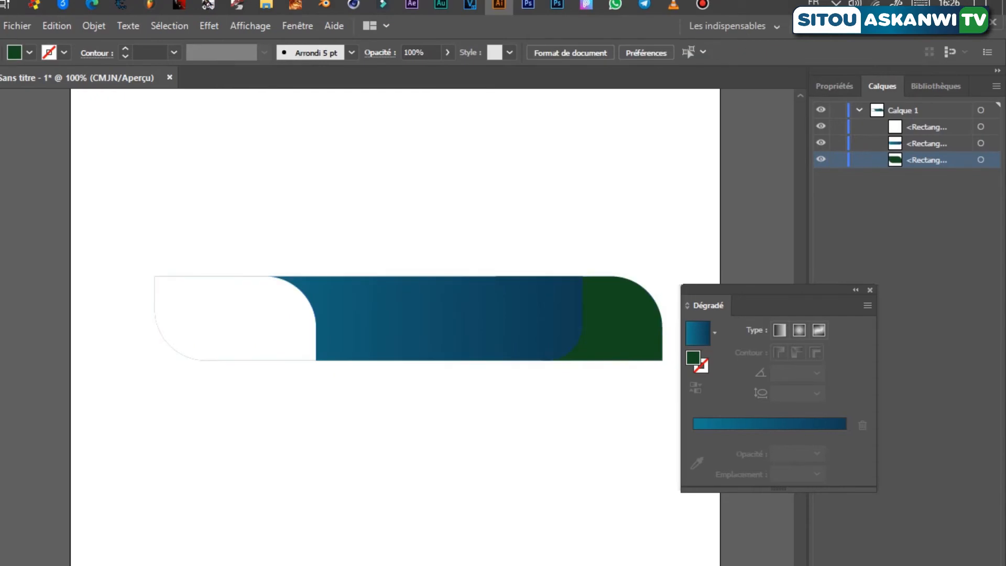
Step: Duplicate the long gradient shape in place and send the copy behind all the other shapes
left_click(992, 150)
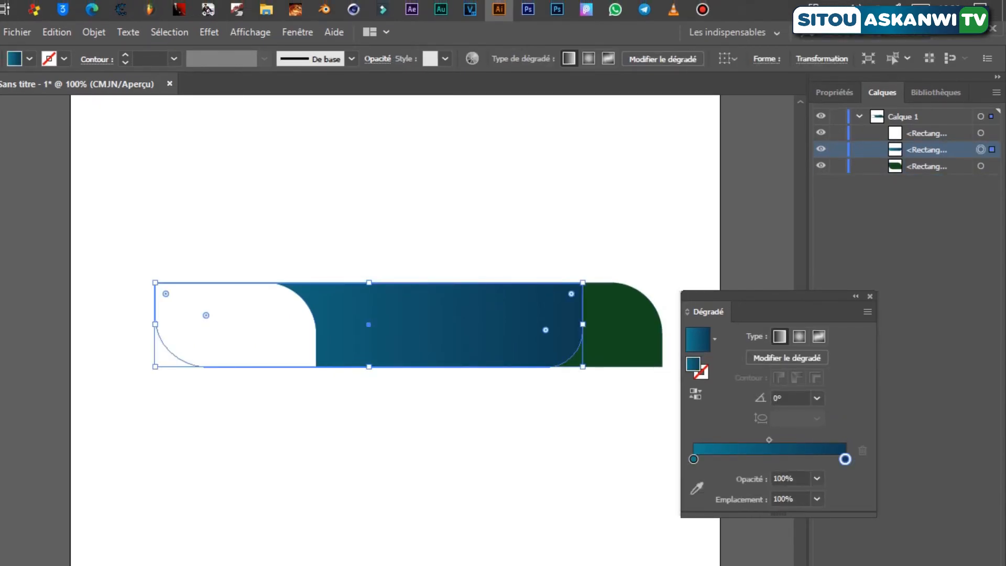
key("ctrl+c")
key("ctrl+f")
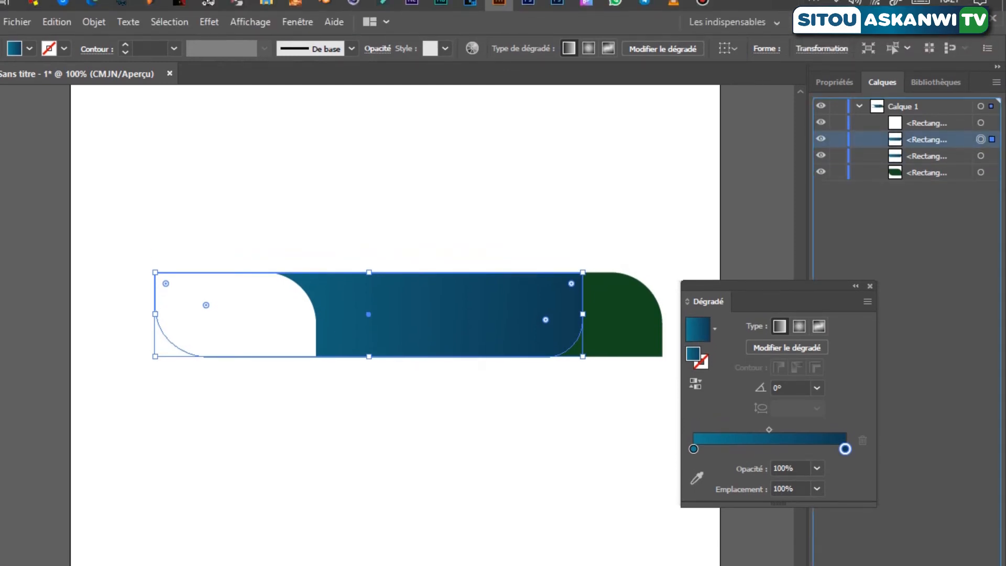
key("ctrl+shift+bracketleft")
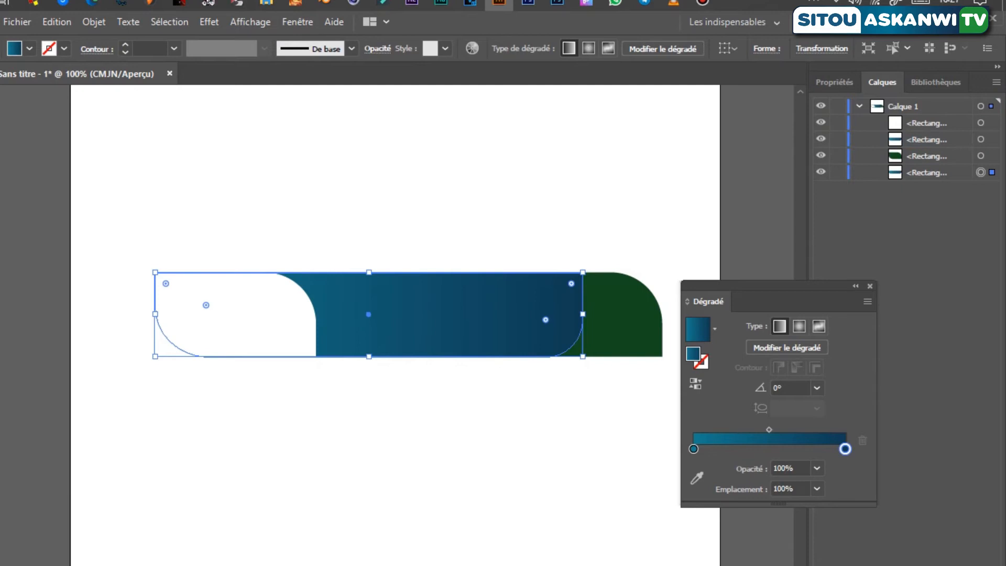
Step: Stretch the rearmost gradient copy rightward until its right edge meets the green shape's right edge
left_click_drag(582, 313, 647, 314)
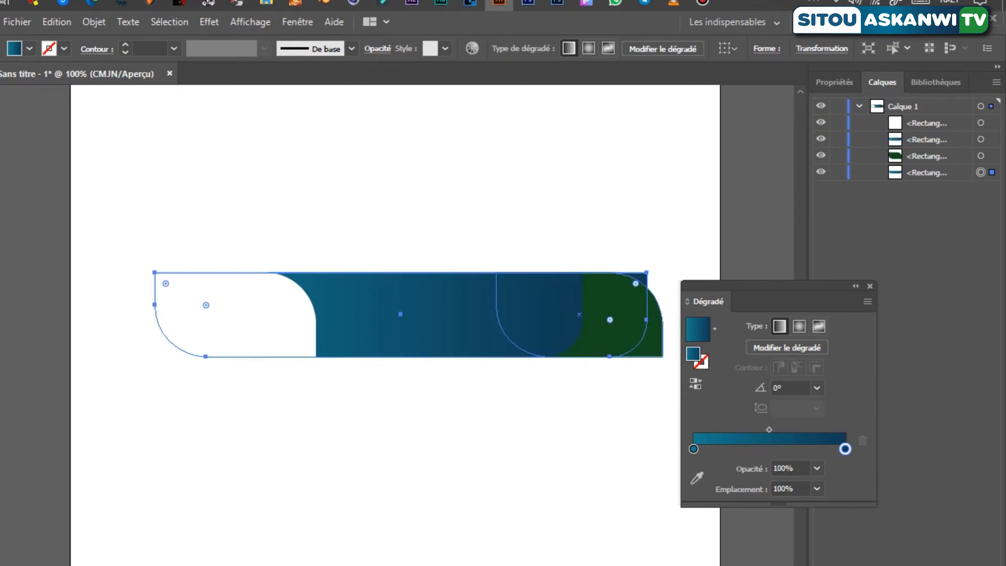
key("ctrl+z")
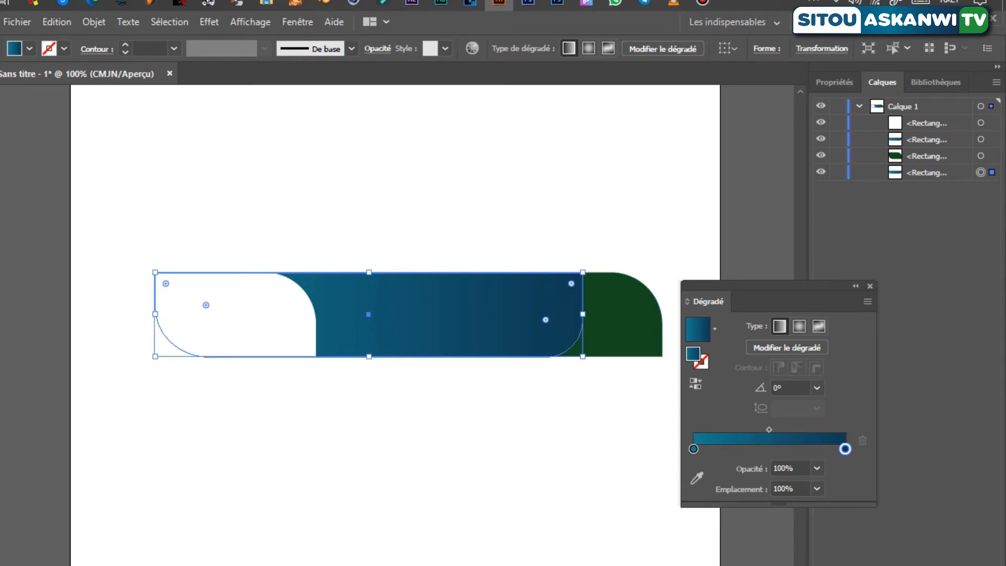
left_click_drag(582, 314, 663, 336)
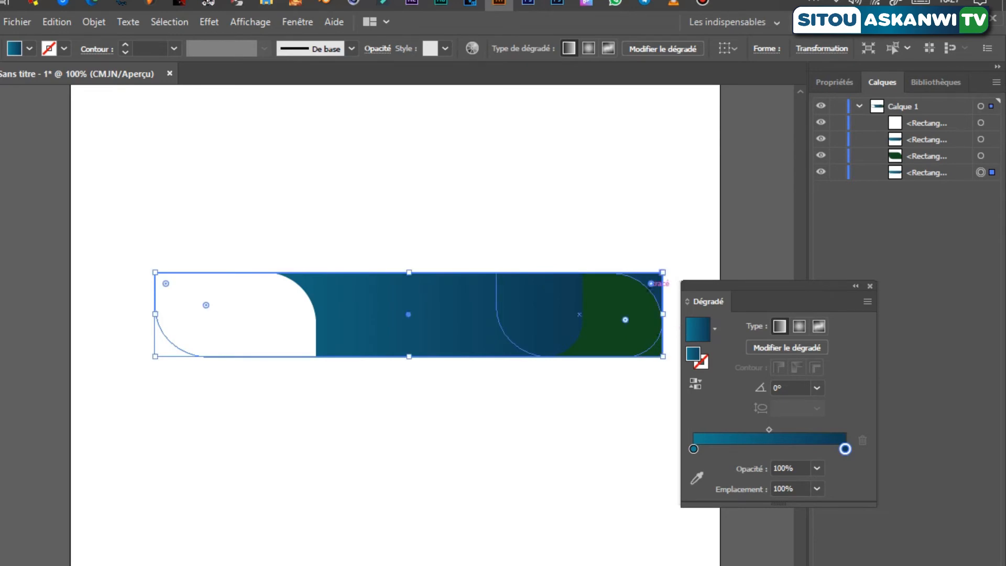
key("ctrl+shift+a")
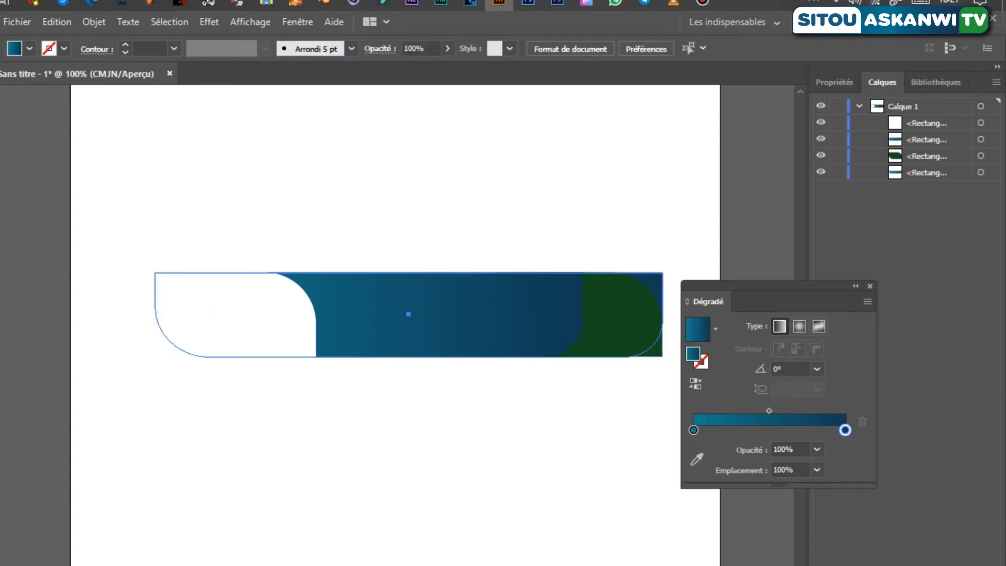
Step: Round the rear copy's upper-right corner to match the green shape, square its lower-right corner, and collapse the gradient settings
key("ctrl+a")
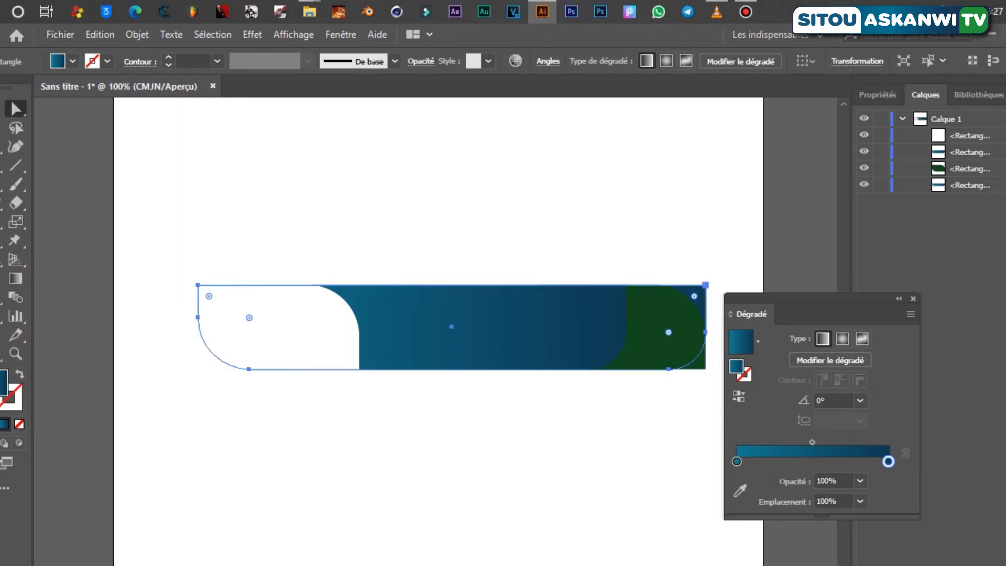
left_click_drag(669, 332, 658, 332)
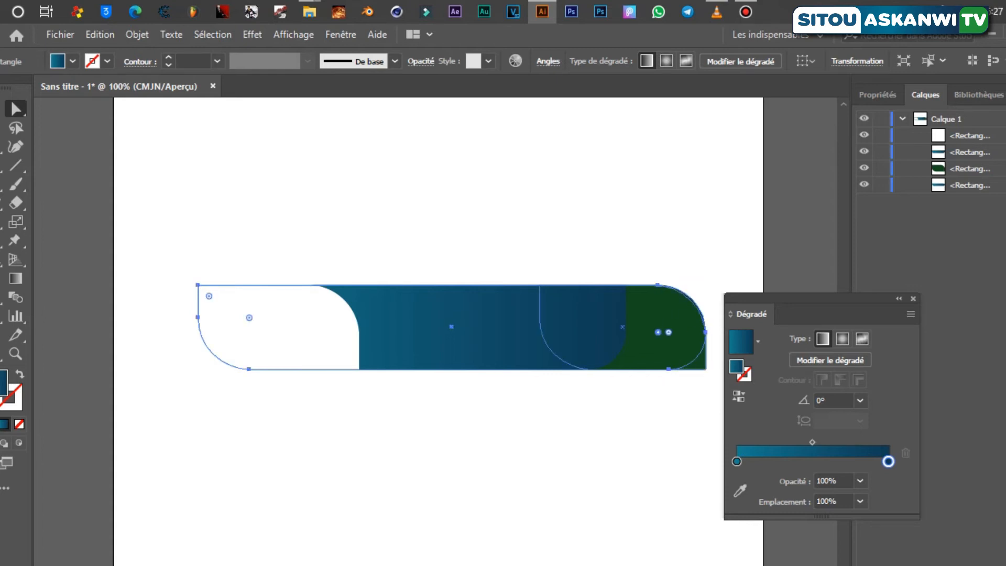
left_click_drag(668, 332, 705, 366)
key("ctrl+shift+a")
left_click(898, 299)
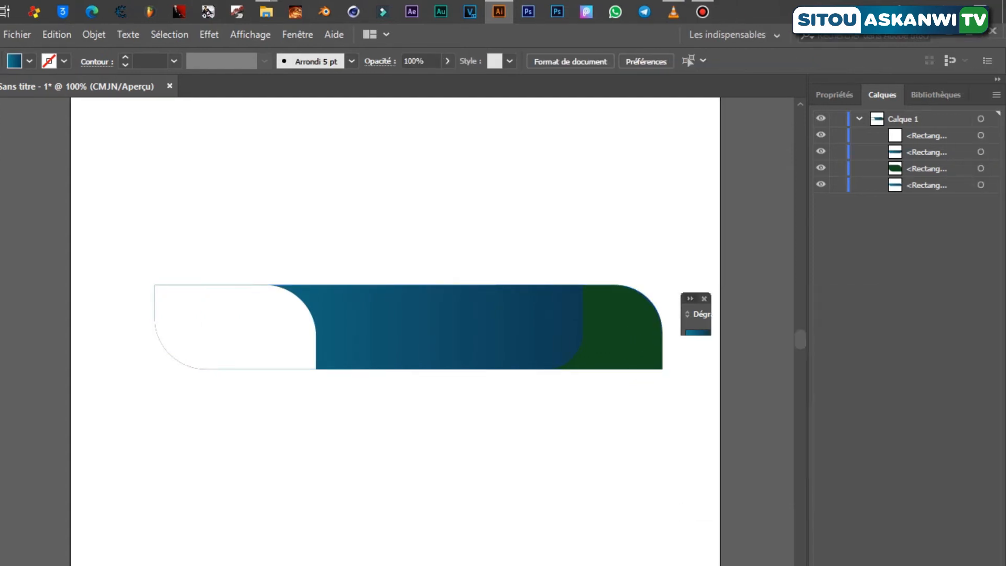
Step: Give the rearmost gradient copy a black stroke of 3 pt around the whole banner
left_click(131, 62)
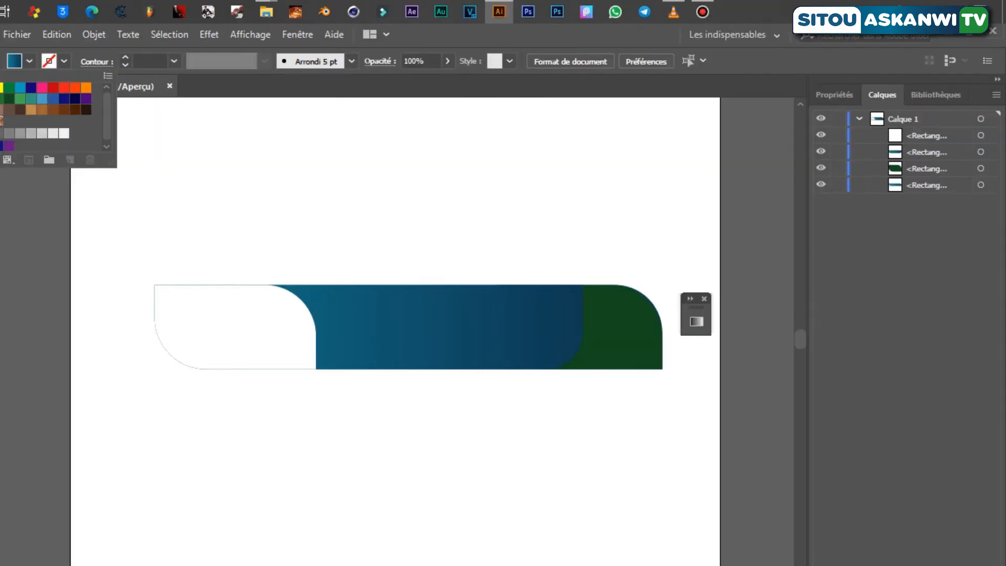
left_click(980, 185)
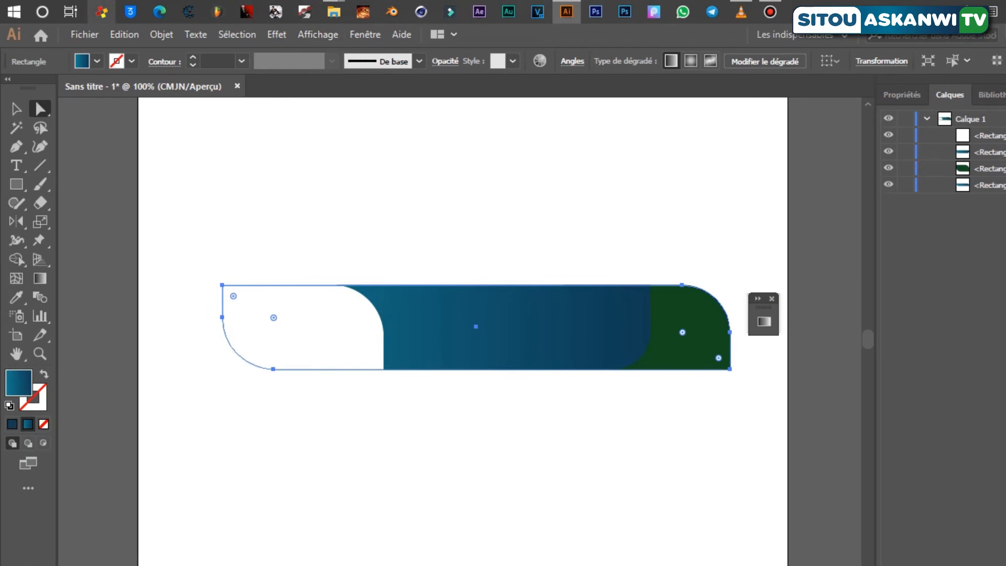
left_click(131, 62)
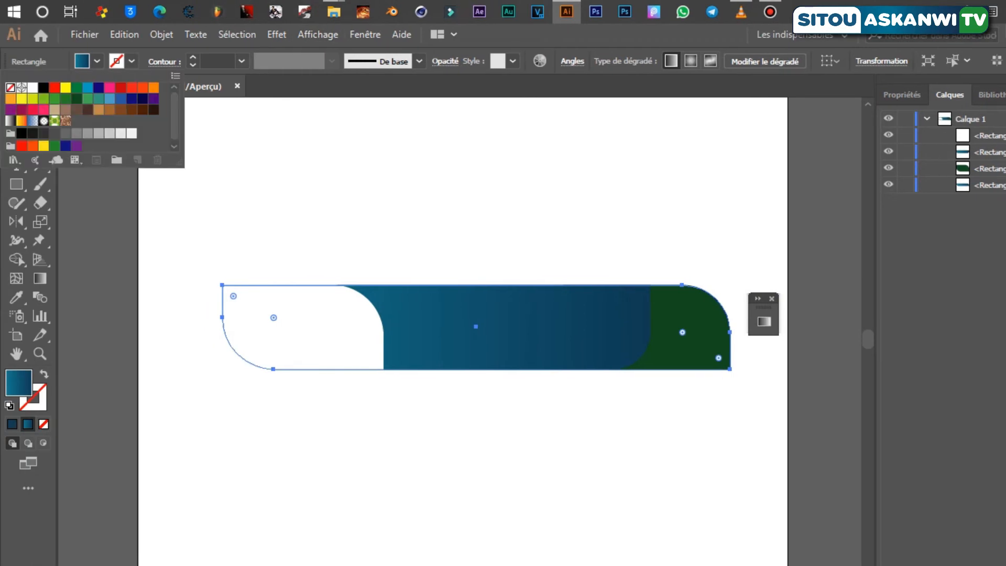
left_click(43, 88)
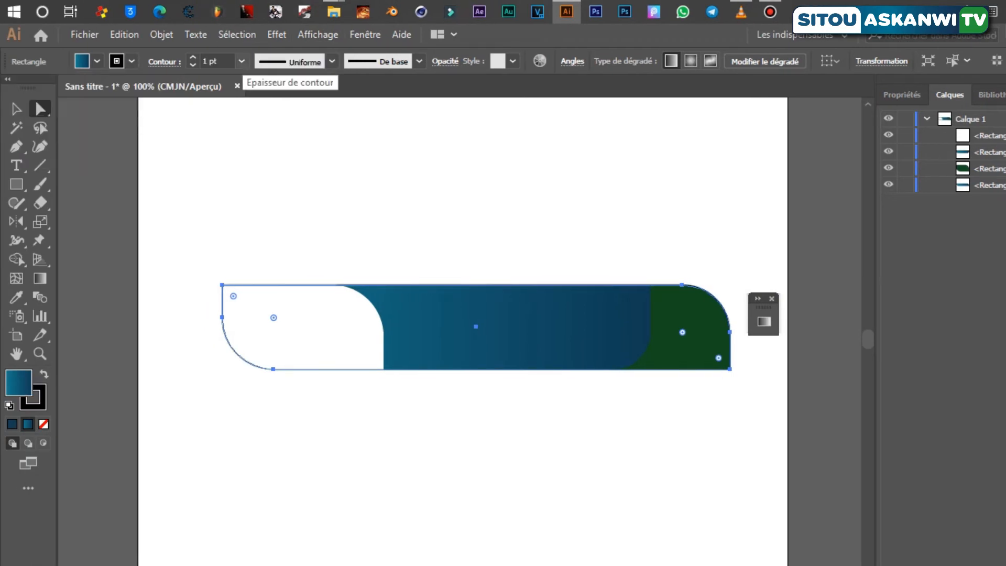
left_click(242, 61)
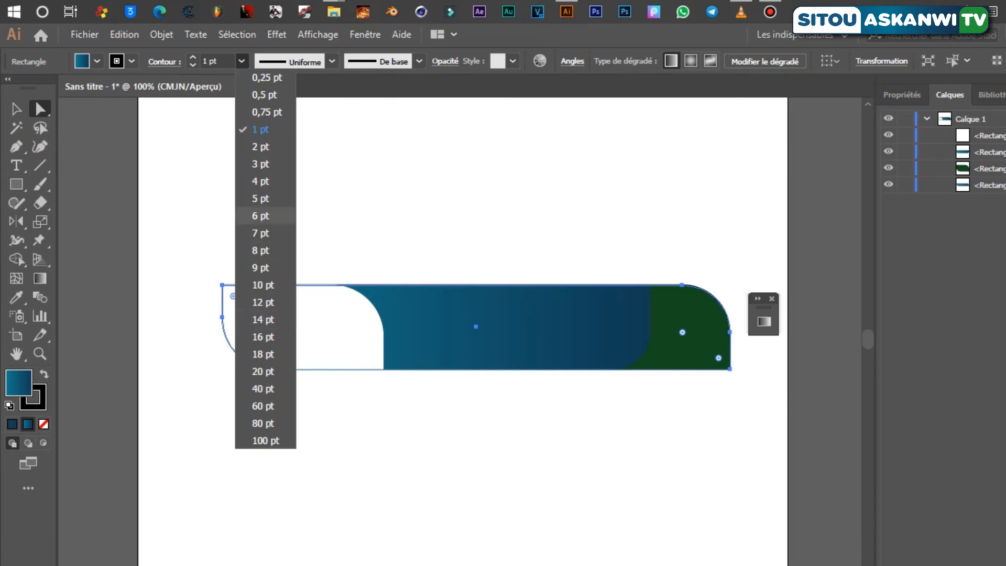
left_click(261, 164)
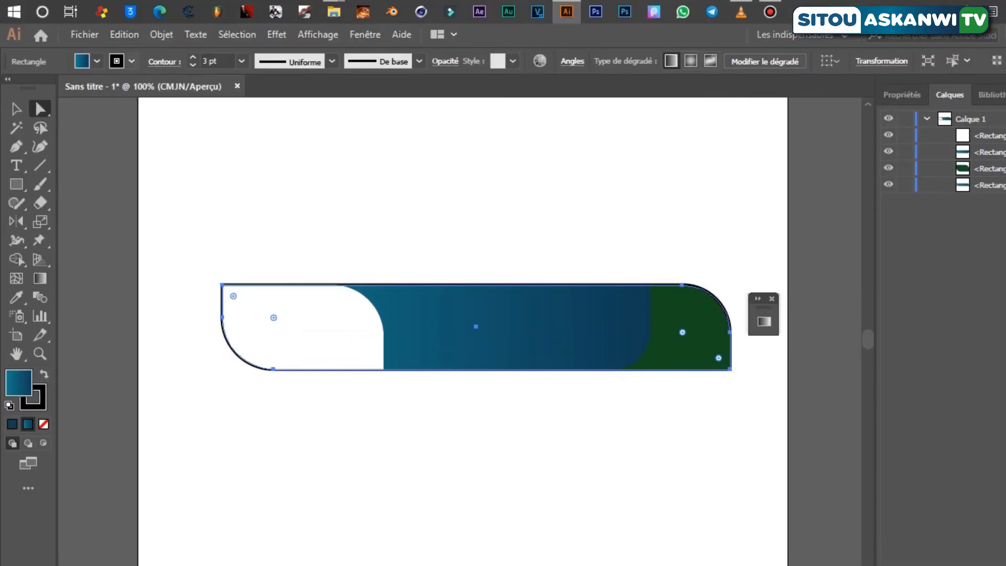
Step: Apply the blue linear gradient to the backing shape's stroke and reverse the gradient so it starts with the dark blue
left_click(33, 360)
left_click(27, 388)
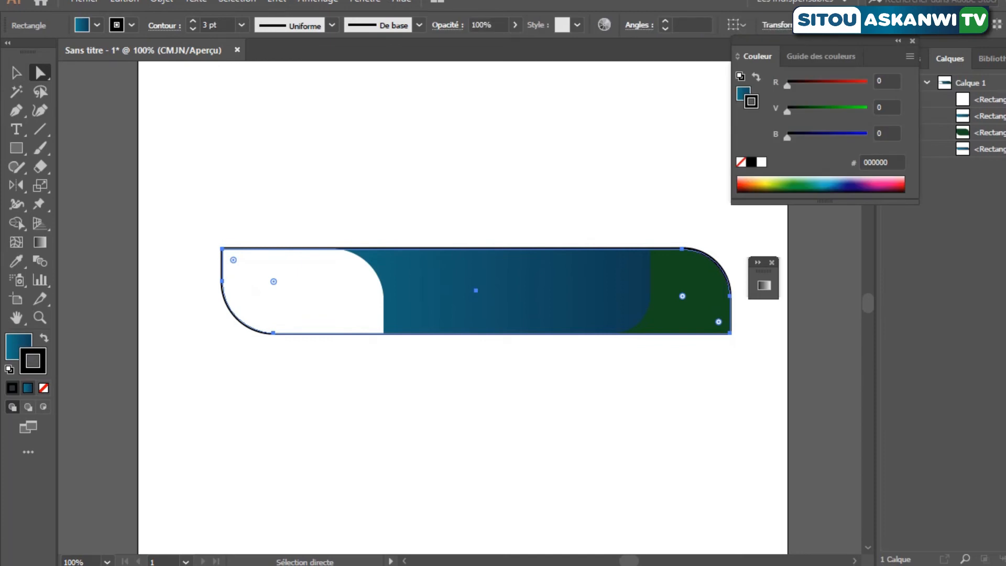
left_click(28, 407)
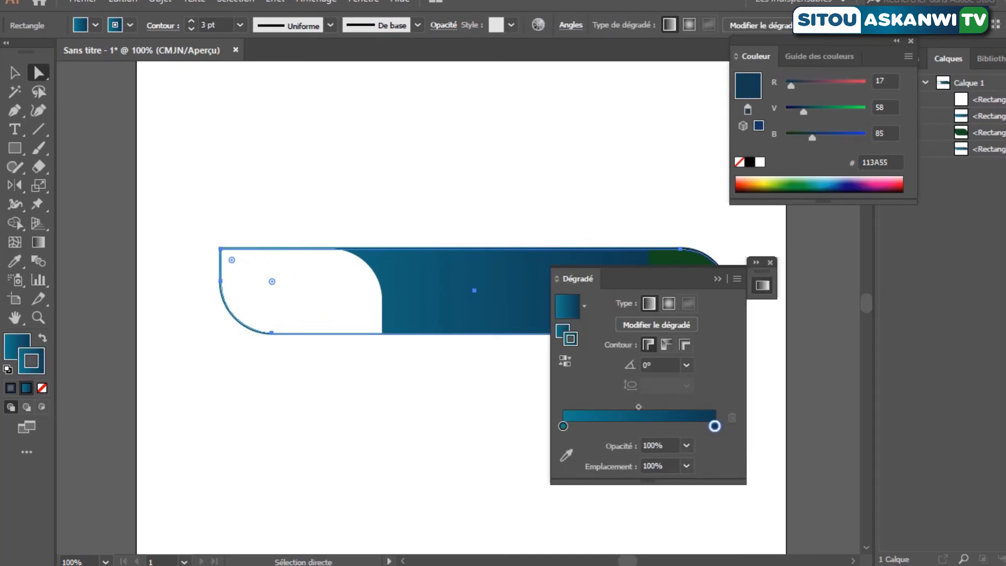
left_click(498, 360)
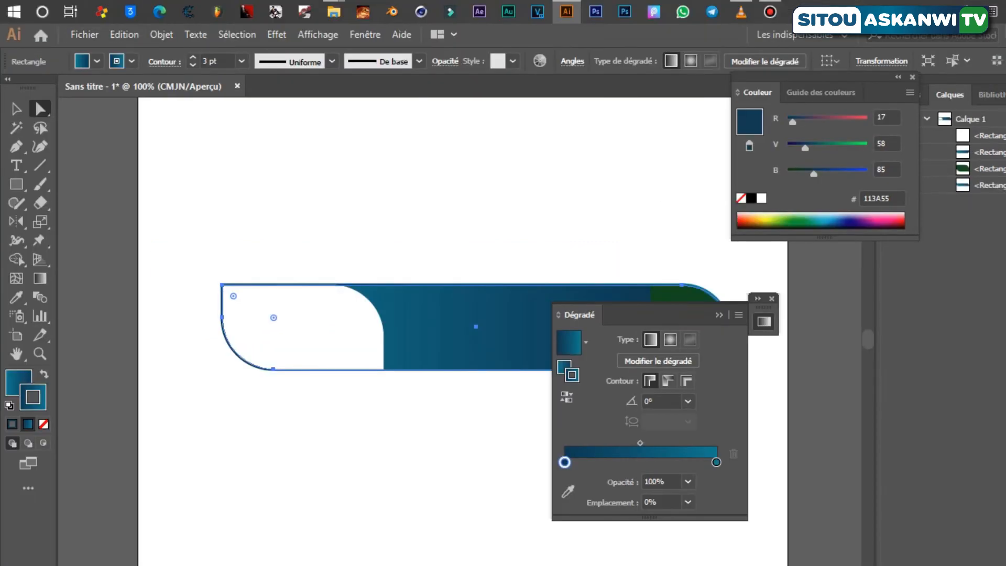
Step: Set the backing shape's stroke weight to 4 pt, deselect it and collapse the gradient settings
left_click(241, 61)
left_click(264, 180)
key("ctrl+shift+a")
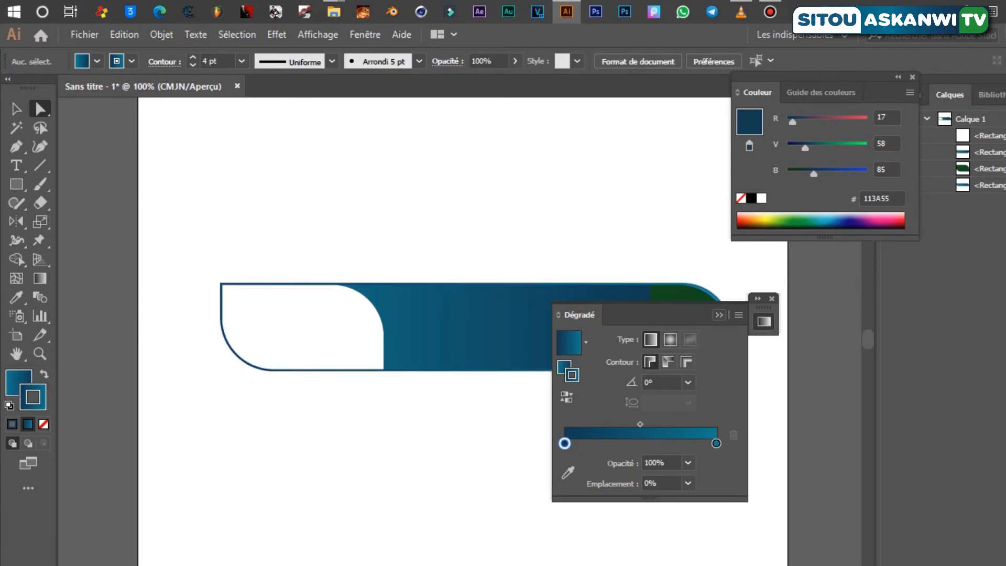
left_click(719, 314)
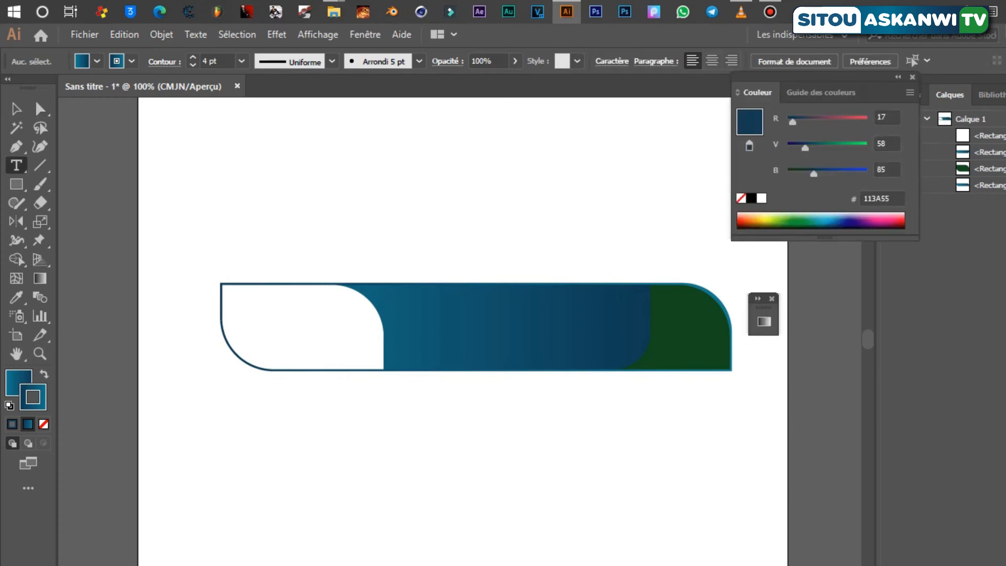
Step: Add the text "SITOU" below the banner and move it onto the white shape
left_click(279, 424)
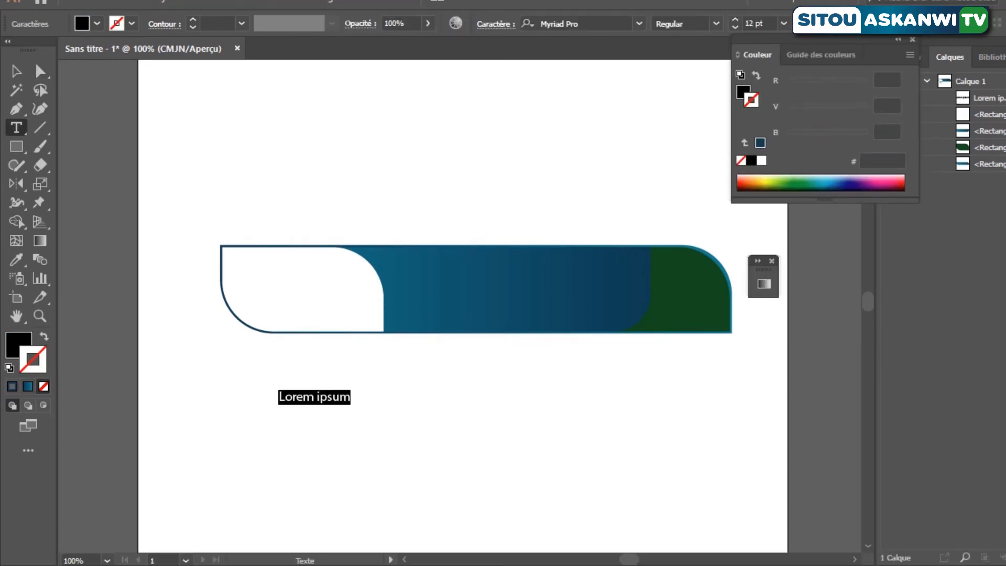
type("si")
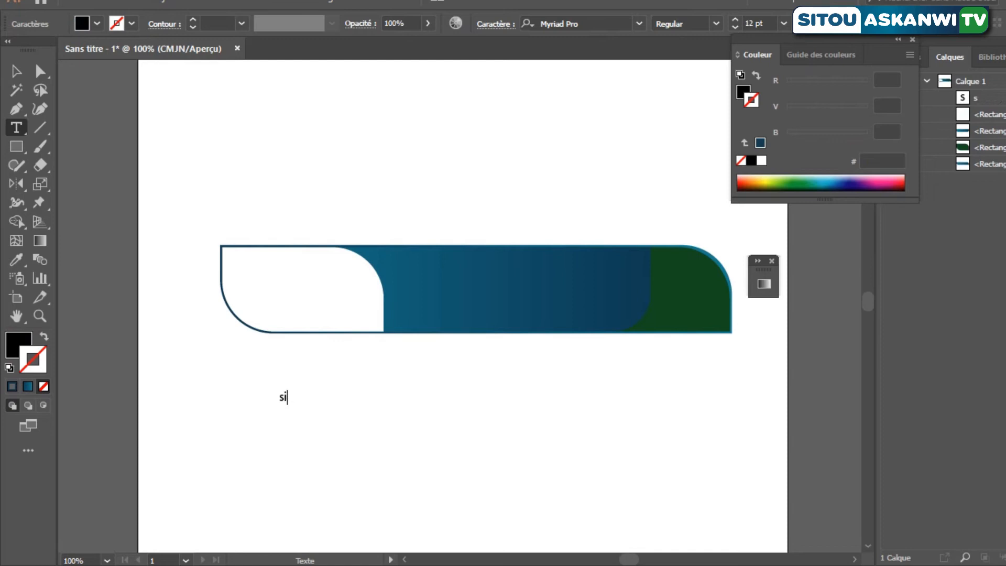
key("BackSpace")
key("BackSpace")
type("SITOU")
key("Escape")
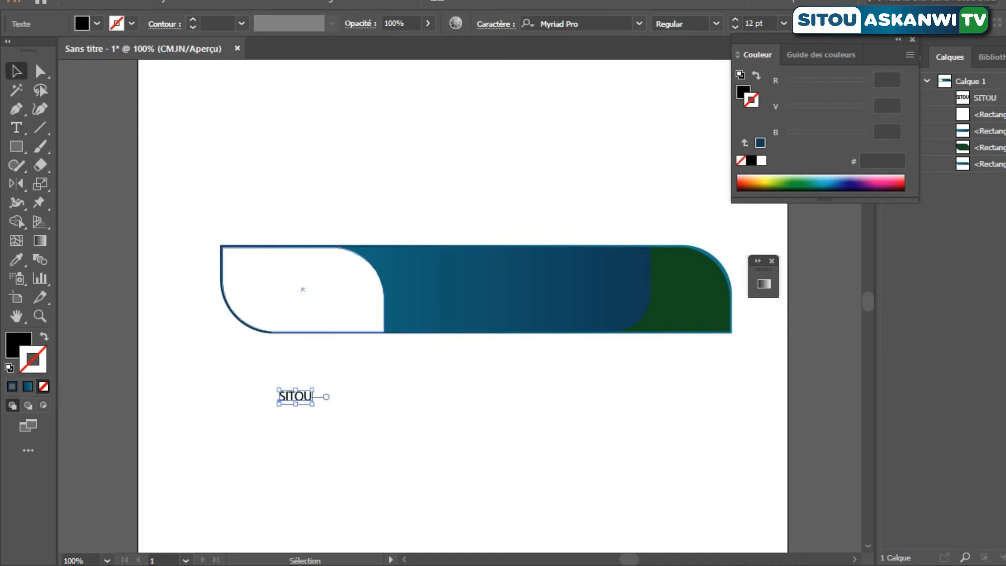
left_click_drag(282, 400, 284, 289)
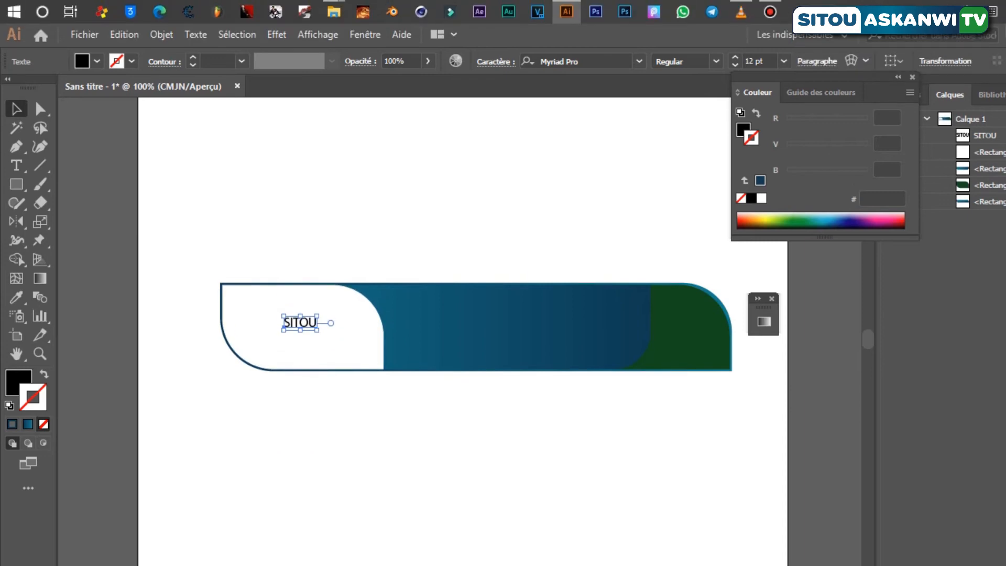
Step: Browse the fonts with the selected text as preview and set the SITOU text's font to Spin Cycle
left_click(576, 61)
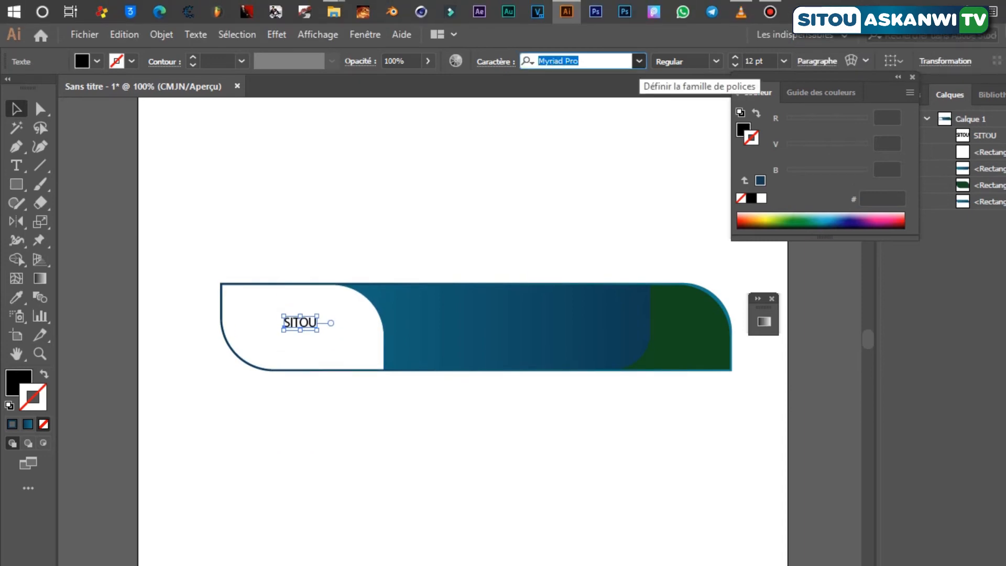
left_click(639, 61)
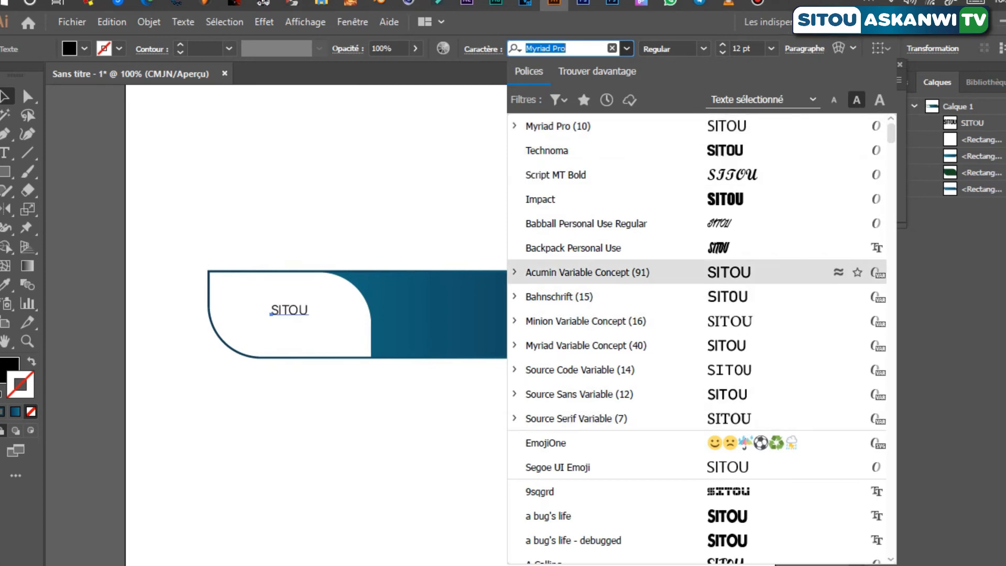
scroll(577, 225, "down", 5)
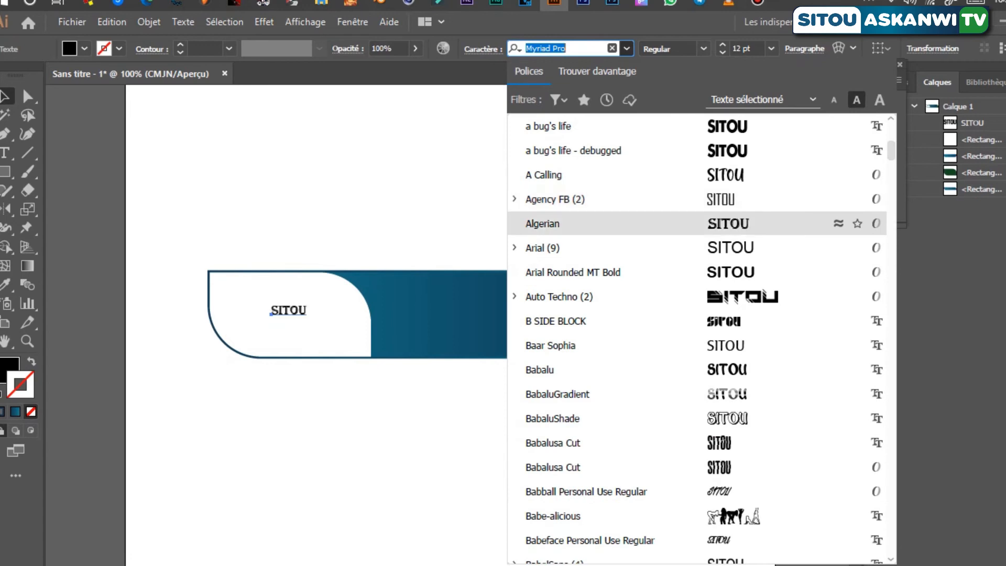
scroll(576, 261, "down", 5)
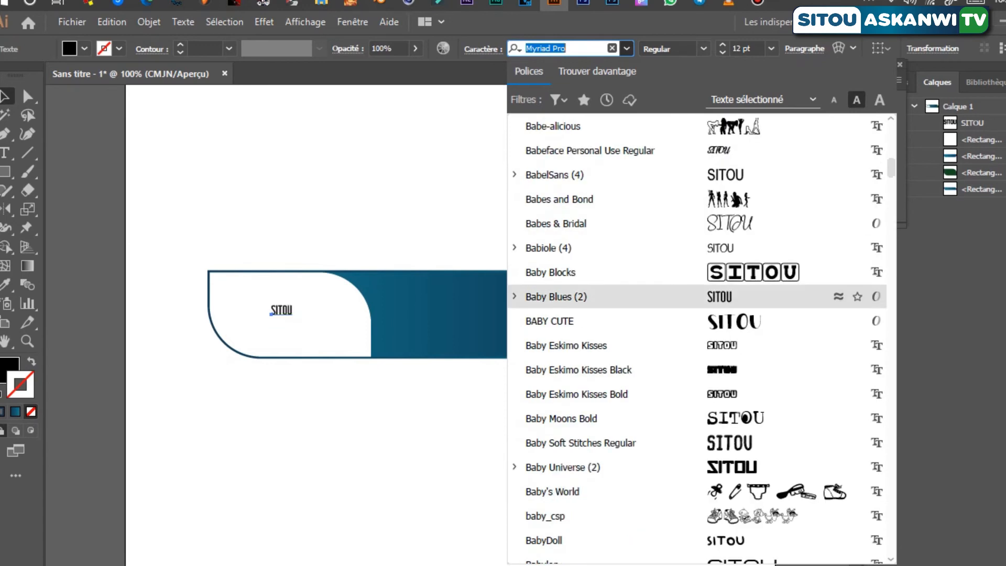
scroll(577, 314, "down", 5)
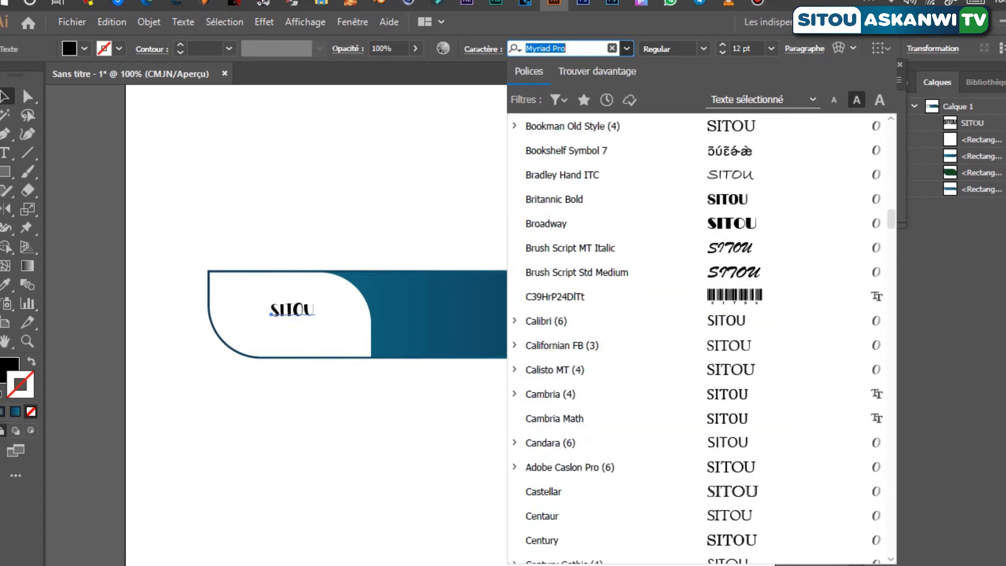
scroll(681, 296, "down", 5)
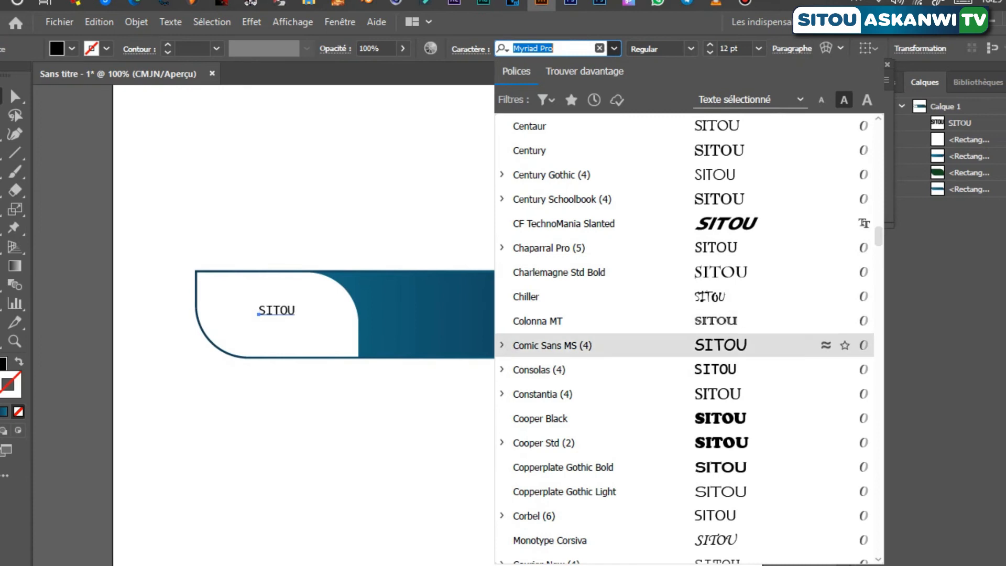
scroll(681, 320, "down", 5)
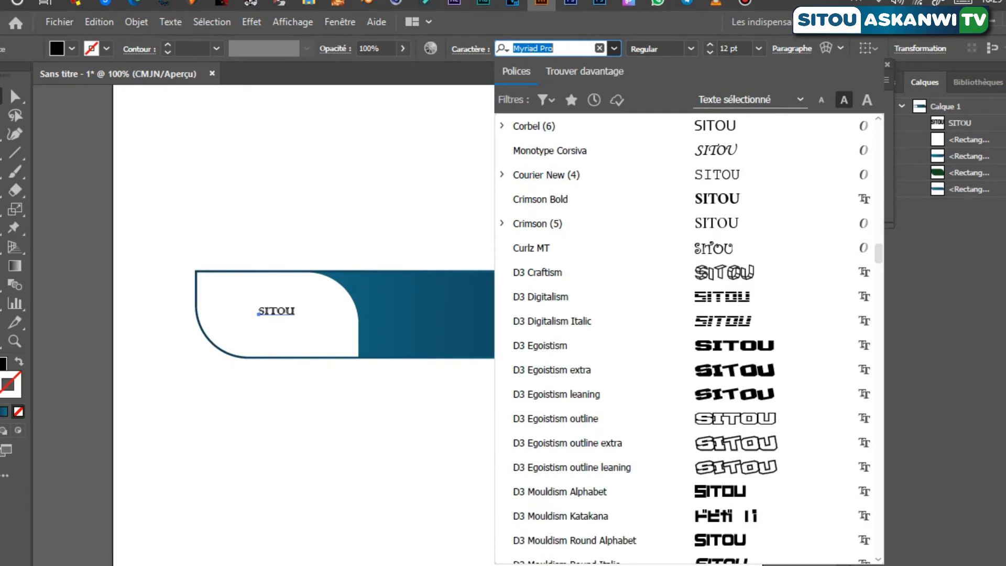
scroll(681, 321, "down", 5)
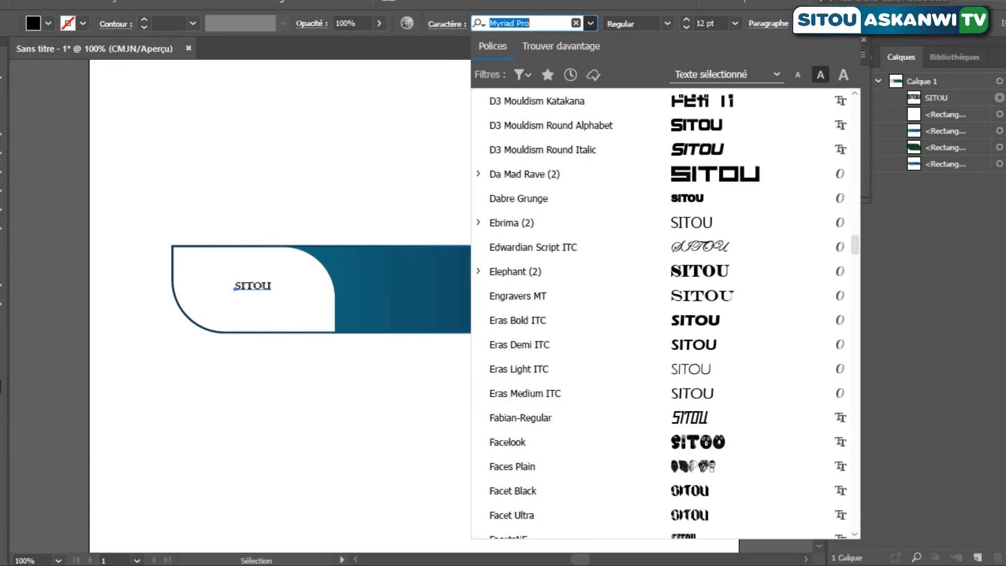
scroll(665, 314, "down", 5)
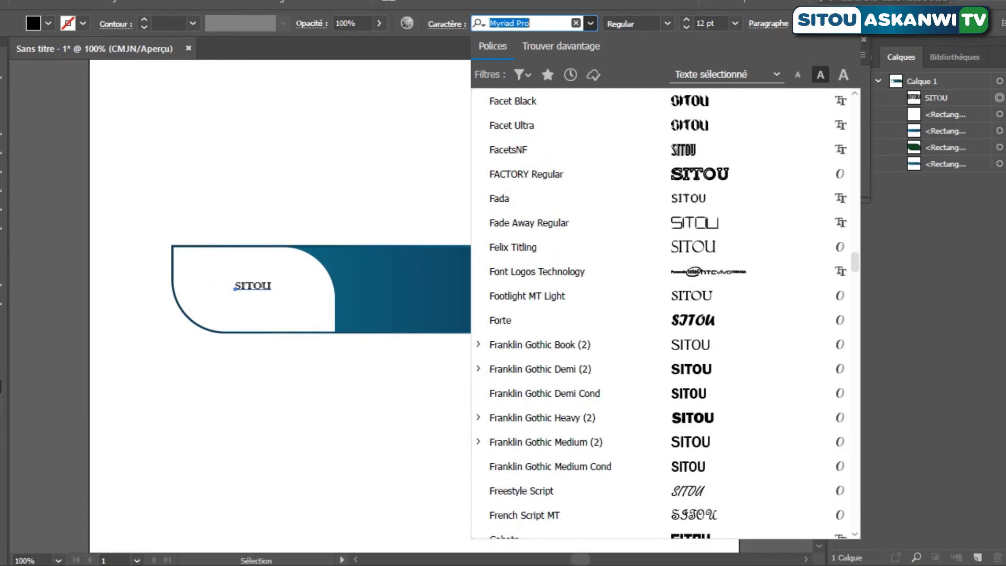
scroll(665, 314, "down", 5)
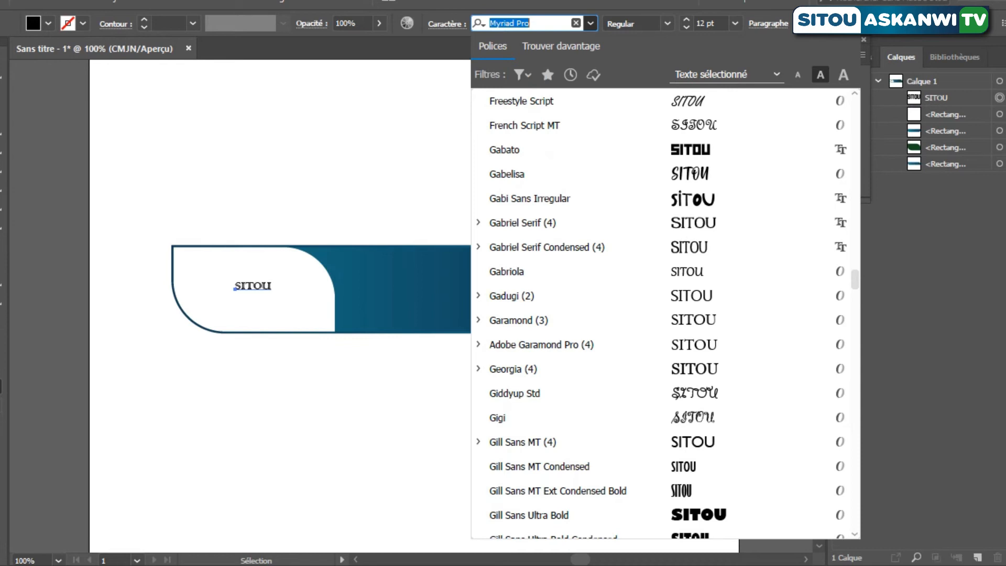
scroll(666, 315, "down", 5)
scroll(665, 314, "down", 5)
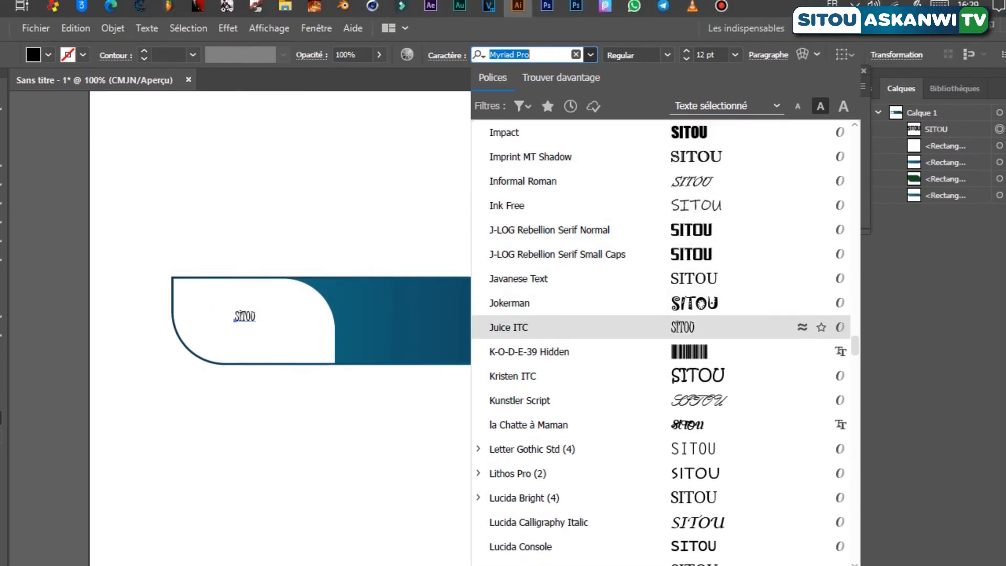
scroll(665, 335, "down", 5)
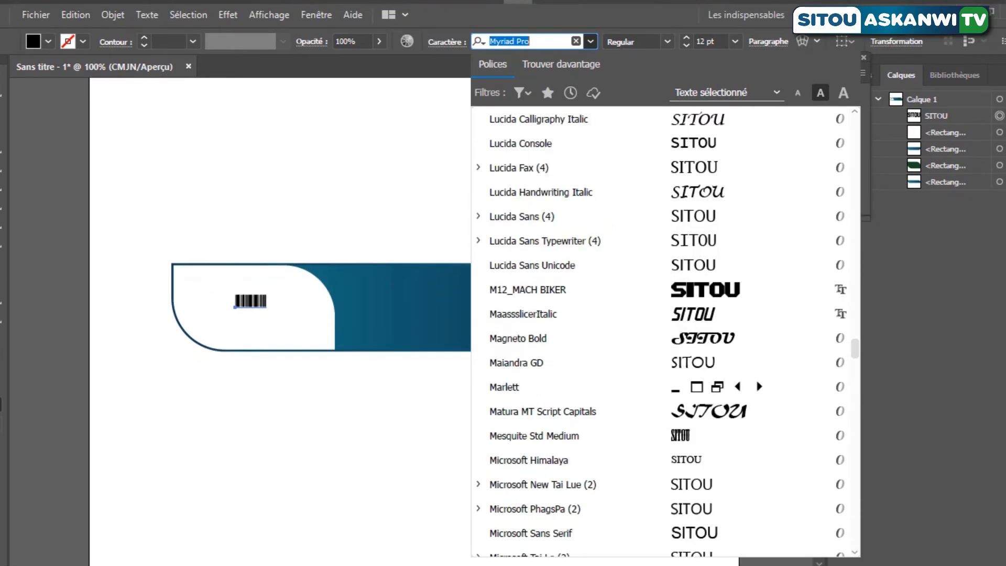
scroll(665, 329, "down", 5)
scroll(666, 166, "down", 5)
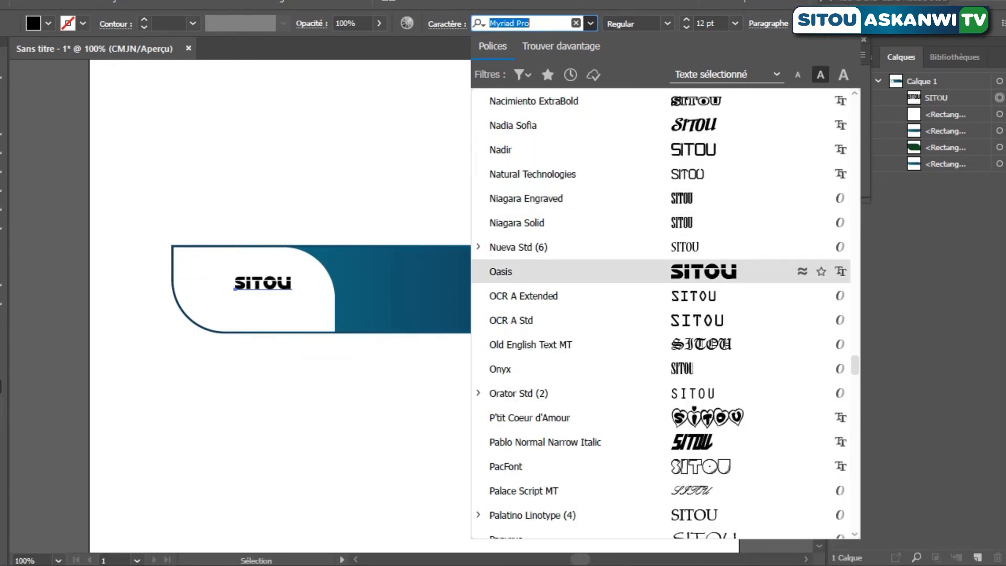
scroll(665, 344, "down", 5)
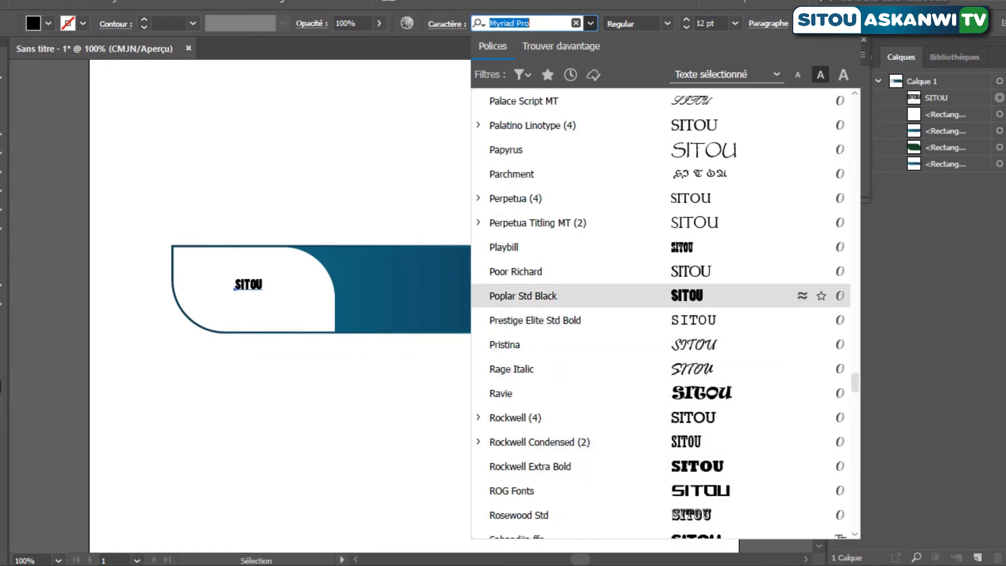
scroll(665, 314, "down", 5)
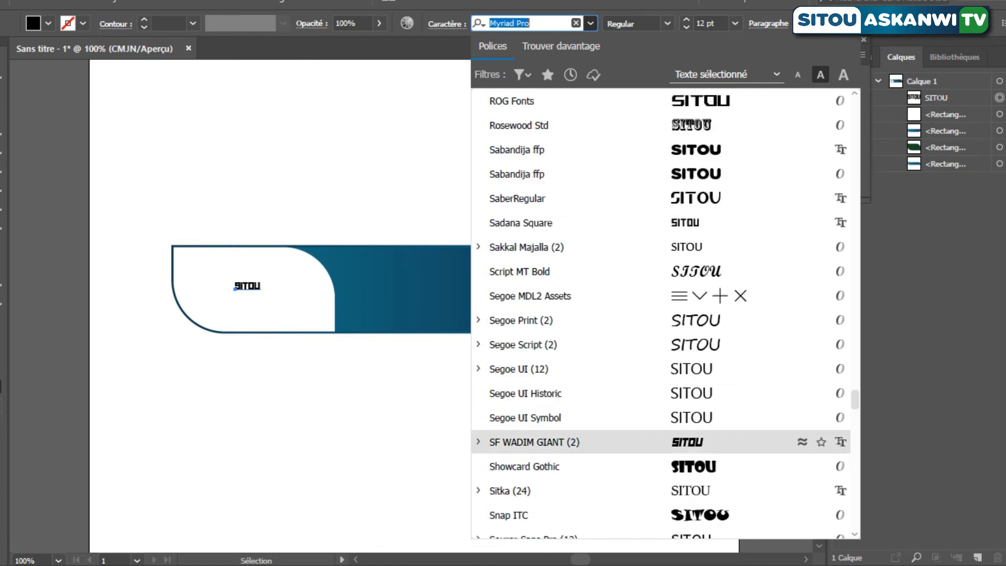
scroll(665, 442, "down", 5)
scroll(665, 419, "down", 5)
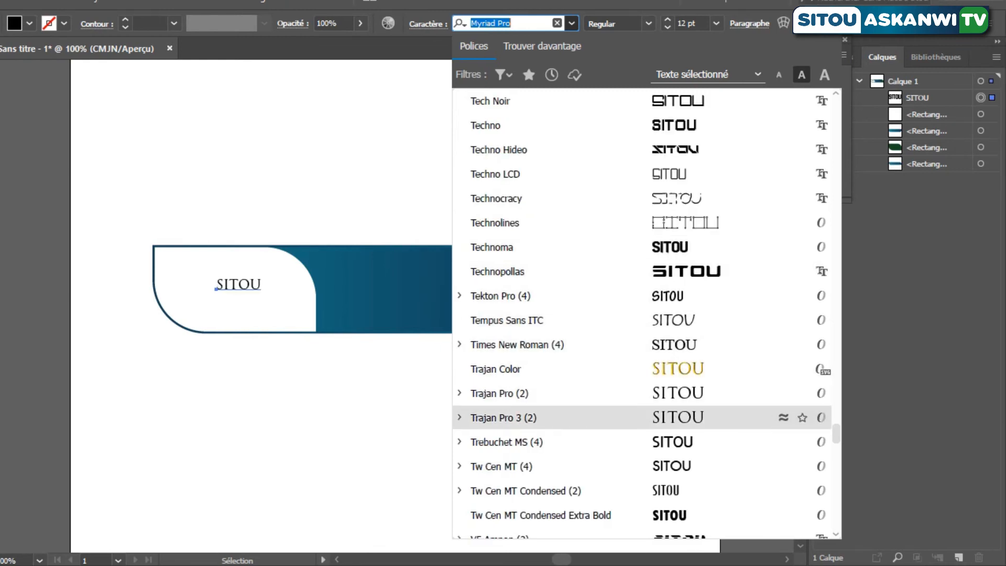
scroll(666, 416, "down", 5)
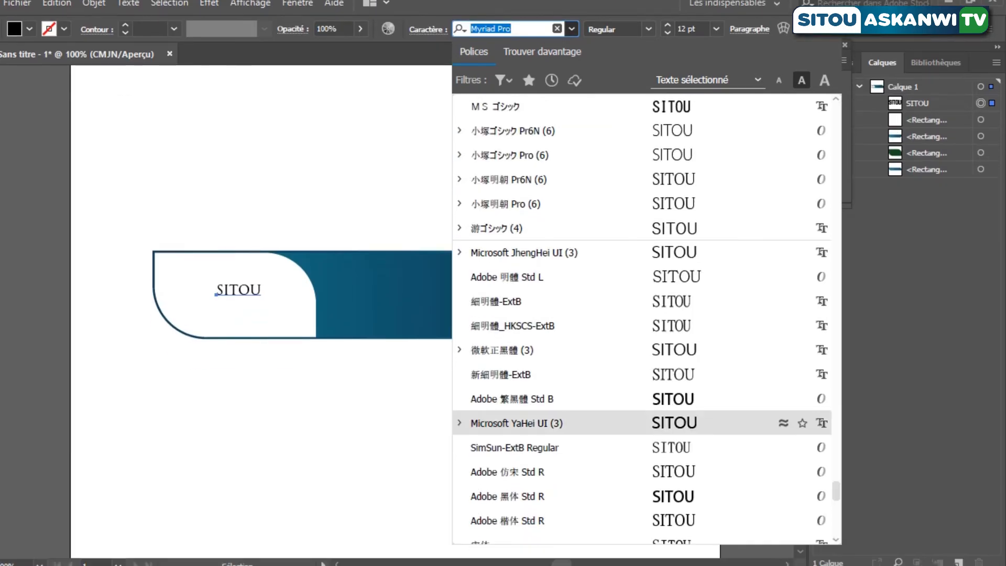
scroll(641, 423, "down", 5)
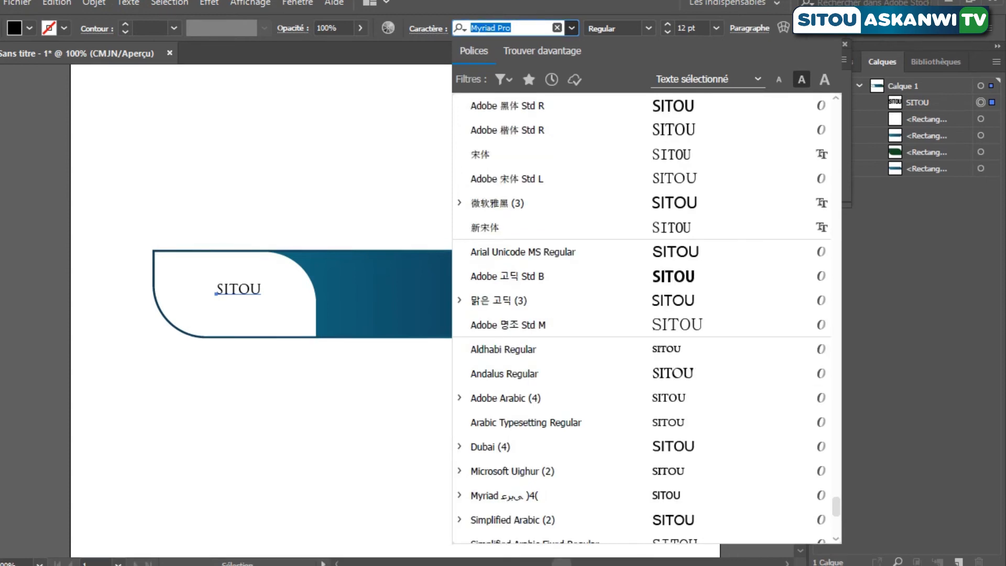
scroll(641, 328, "down", 6)
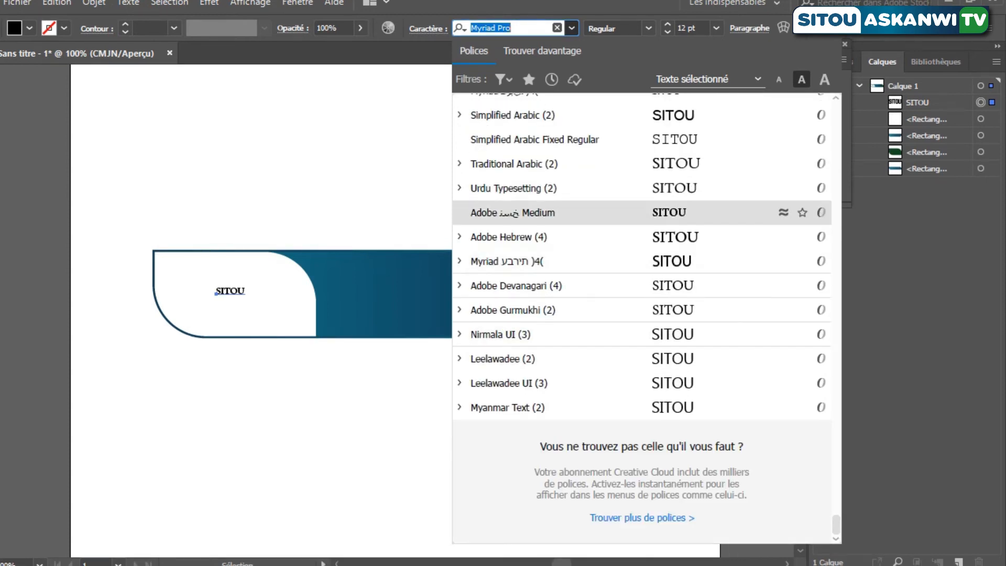
scroll(642, 210, "up", 11)
scroll(641, 314, "up", 8)
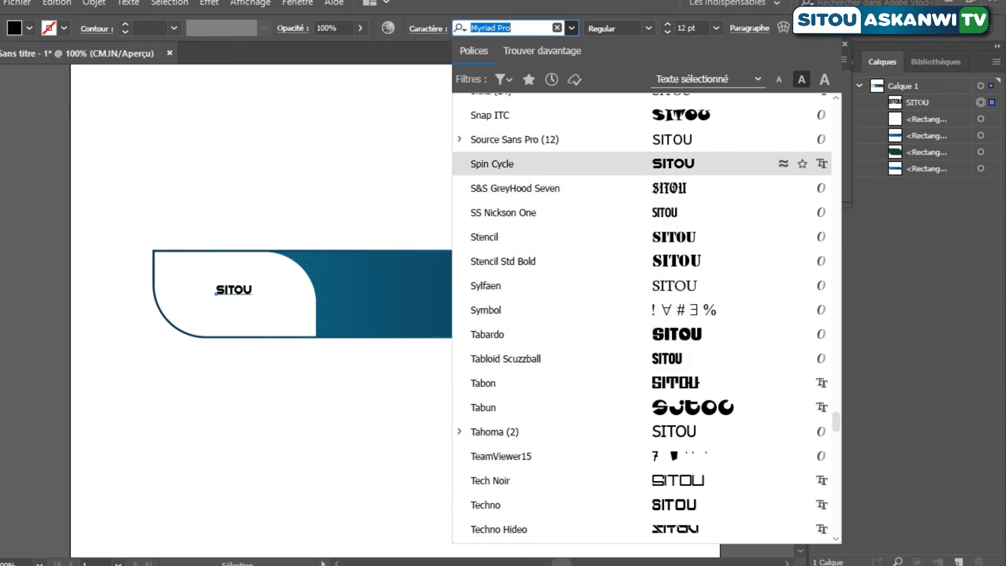
left_click(492, 163)
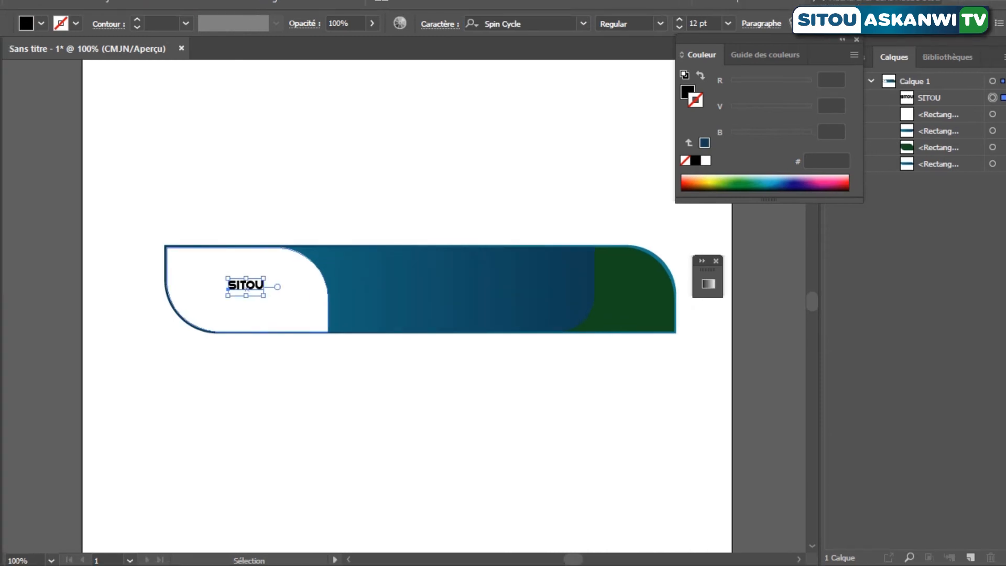
Step: Scale the SITOU text up to about 42 pt so it fills the white shape's width, and deselect it
left_click_drag(264, 296, 303, 292)
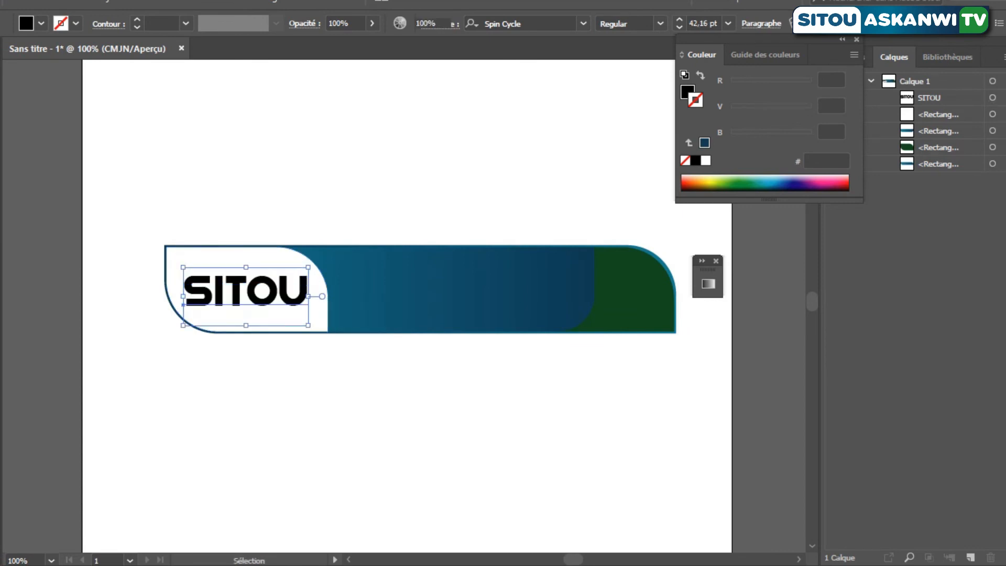
key("ctrl+shift+a")
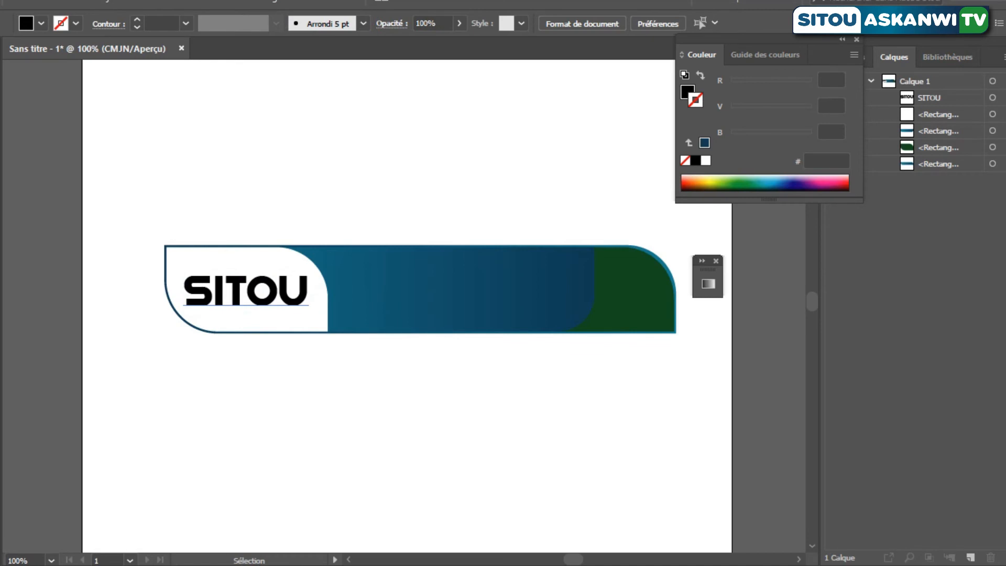
Step: Duplicate the SITOU text onto the blue section at the same height and replace the copy's wording with ASKANWI
left_click(247, 291)
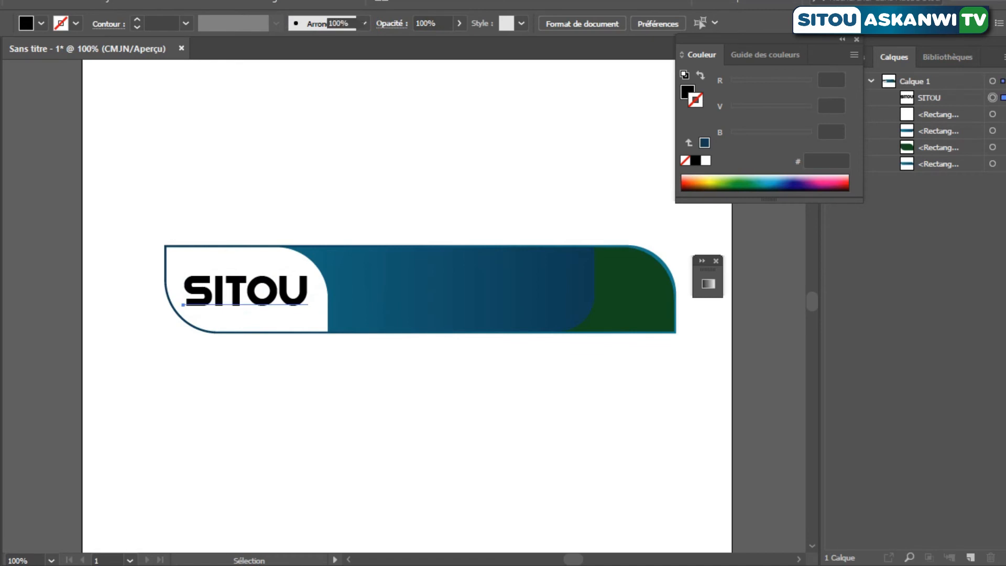
left_click_drag(183, 305, 355, 305)
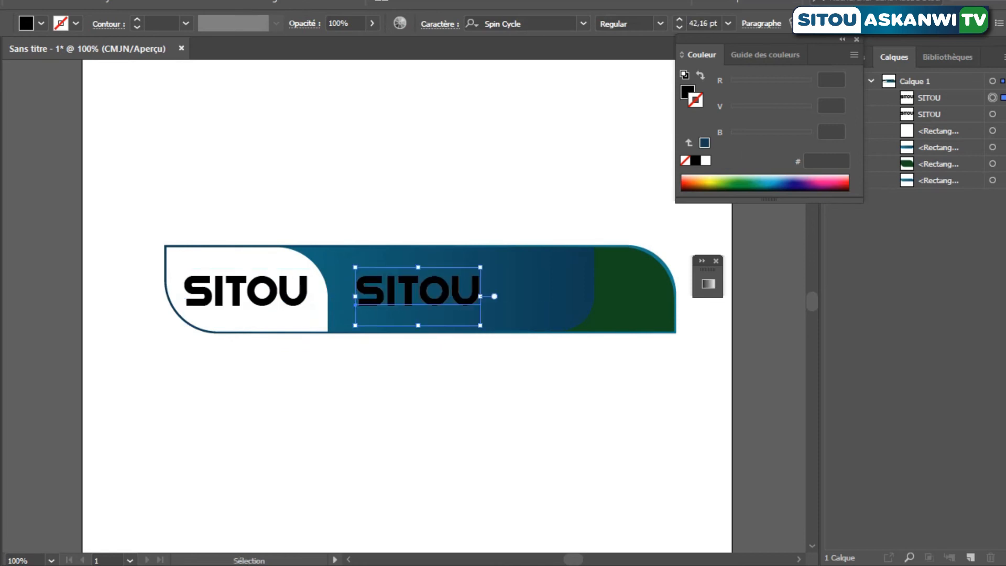
double_click(450, 293)
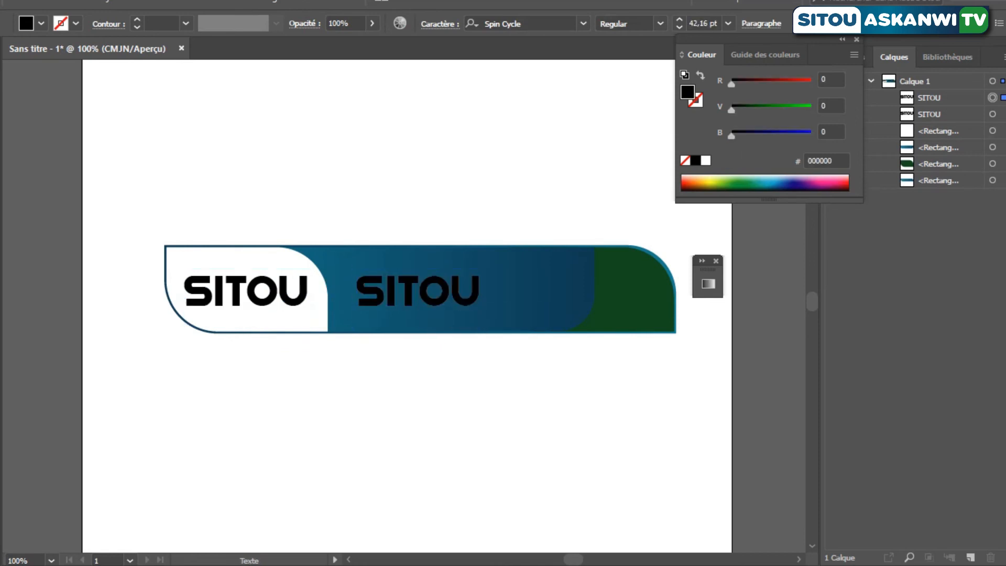
key("ctrl+a")
type("AS")
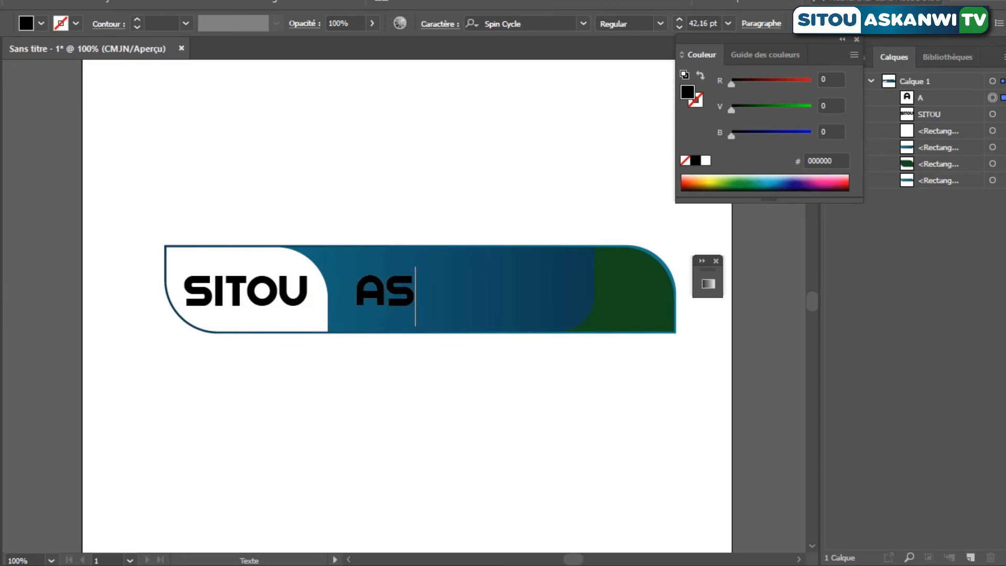
type("K")
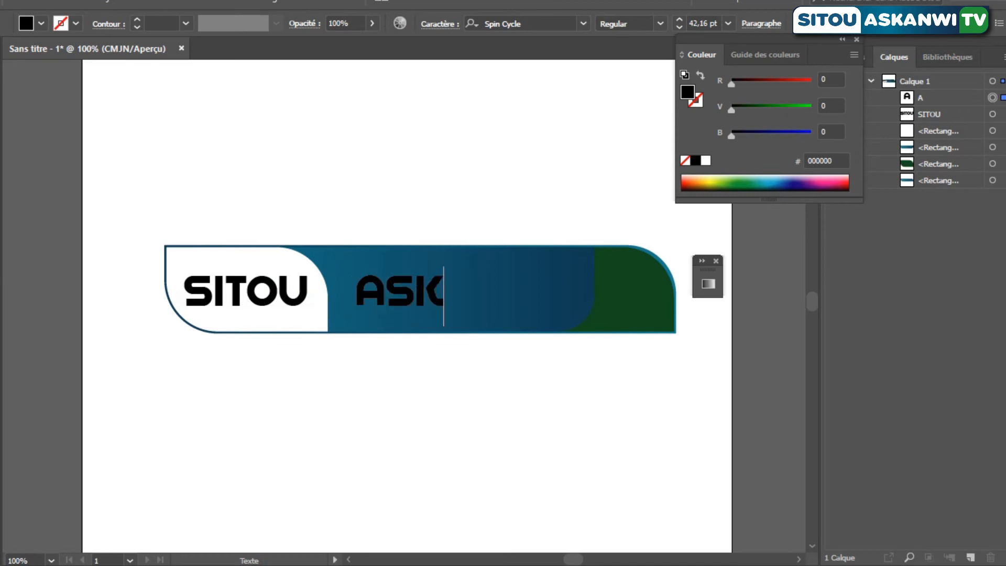
type("AN")
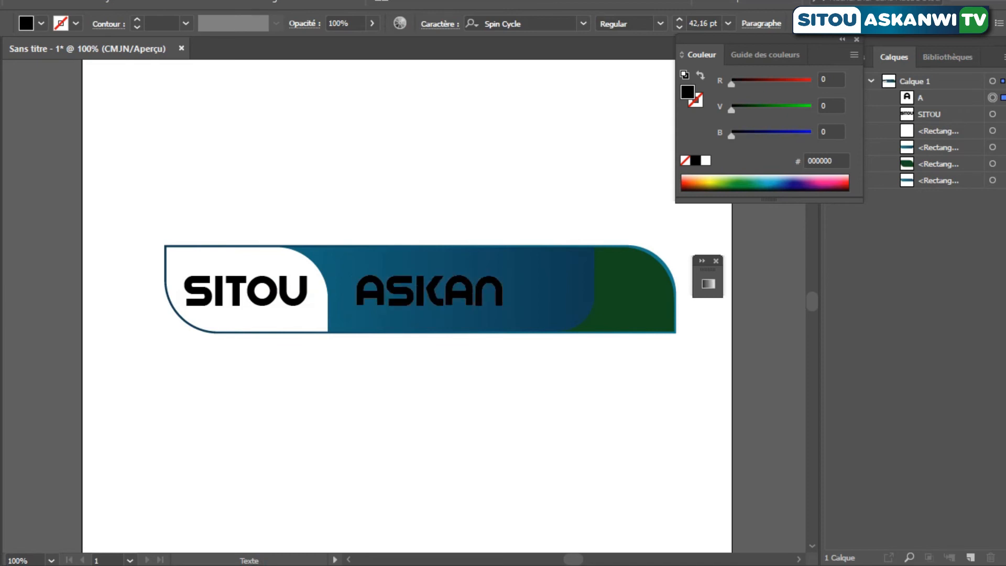
type("WI")
key("Escape")
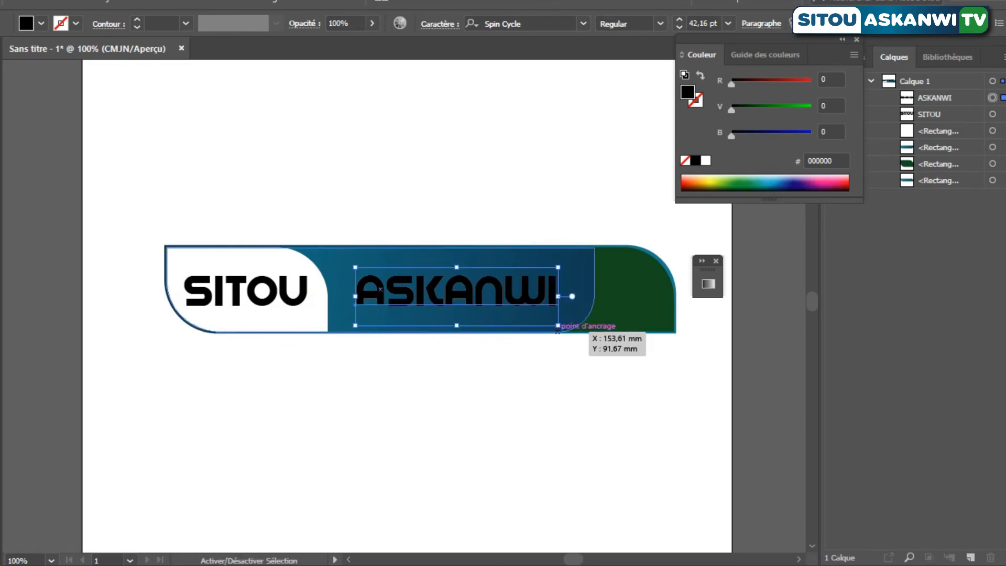
Step: Enlarge the SITOU text on the white shape and set its font size to 46 pt
left_click(247, 291)
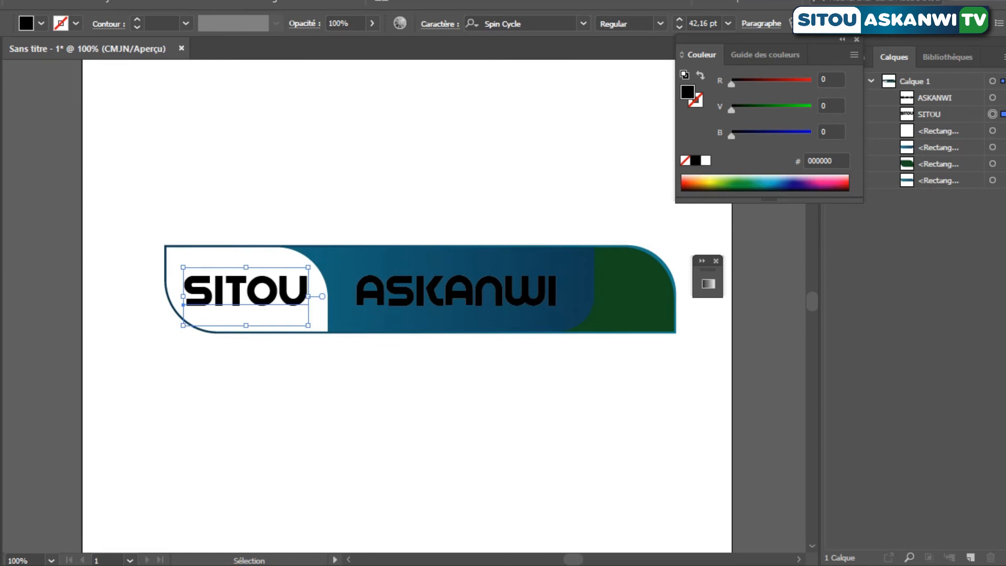
left_click_drag(308, 325, 343, 324)
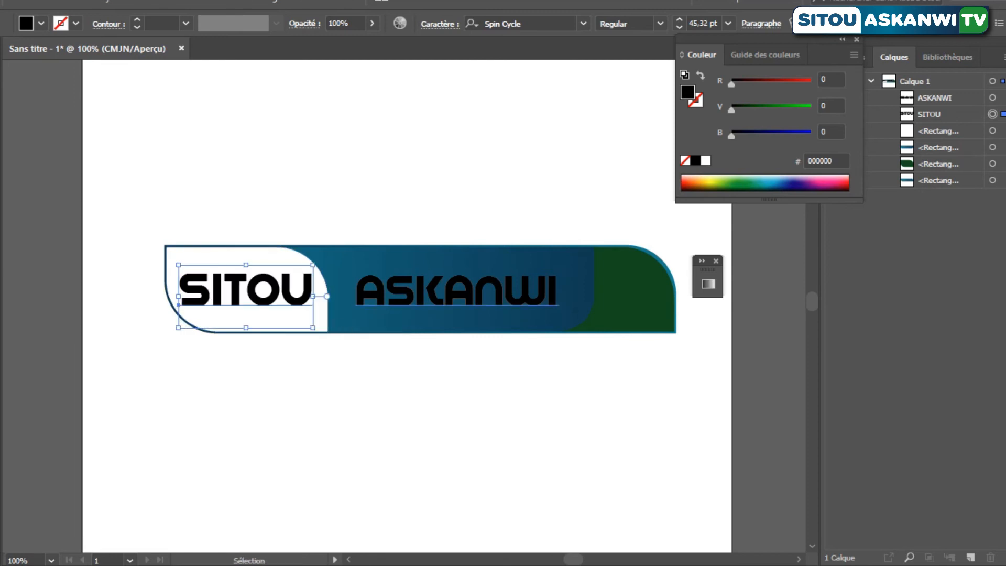
left_click(456, 291)
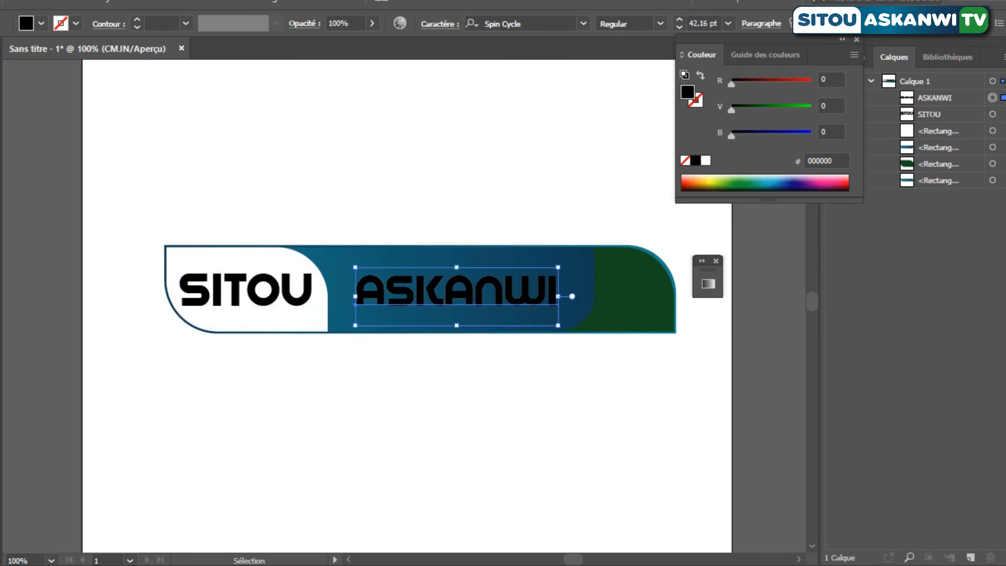
left_click(246, 291)
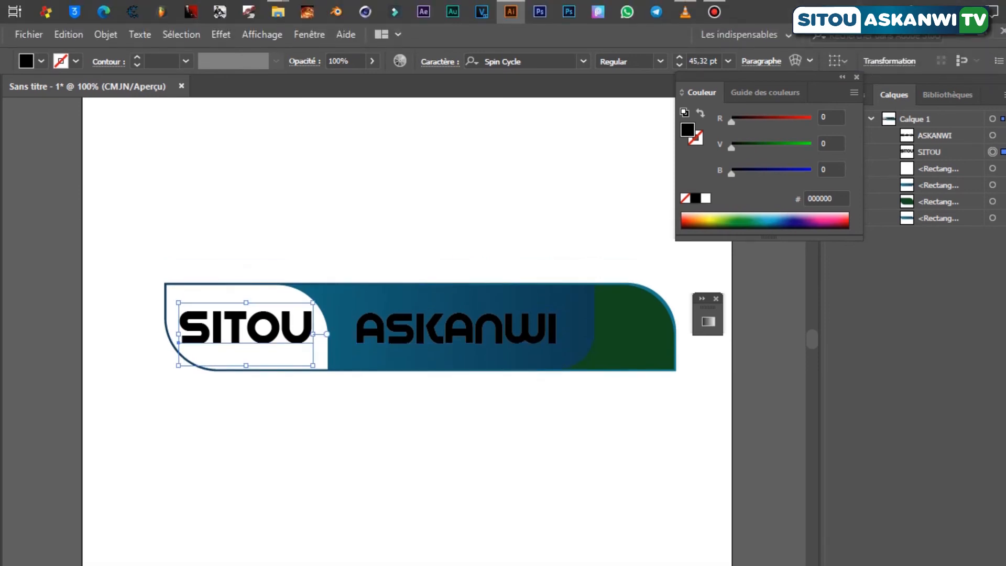
left_click(705, 61)
left_click_drag(718, 60, 689, 61)
type("46")
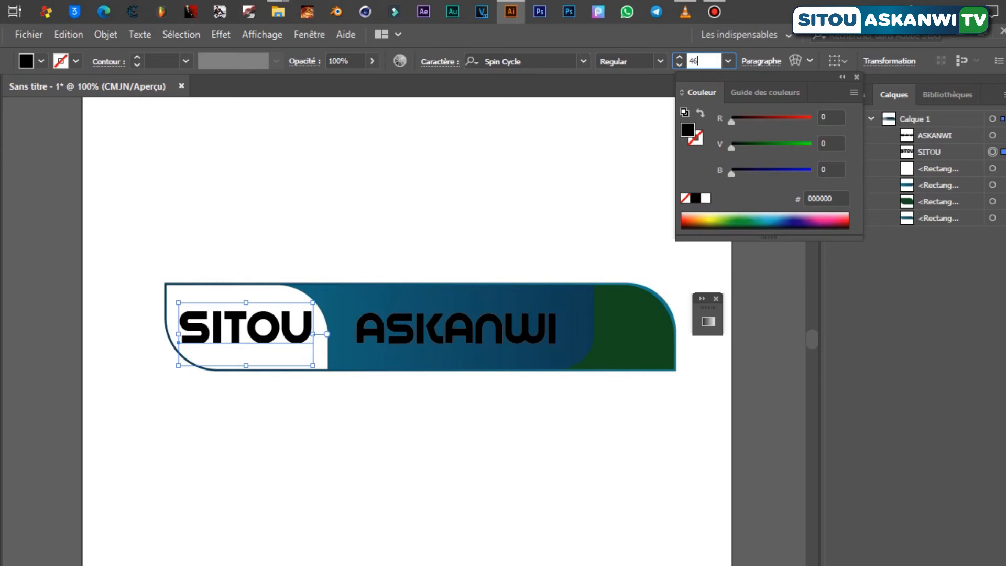
key("Return")
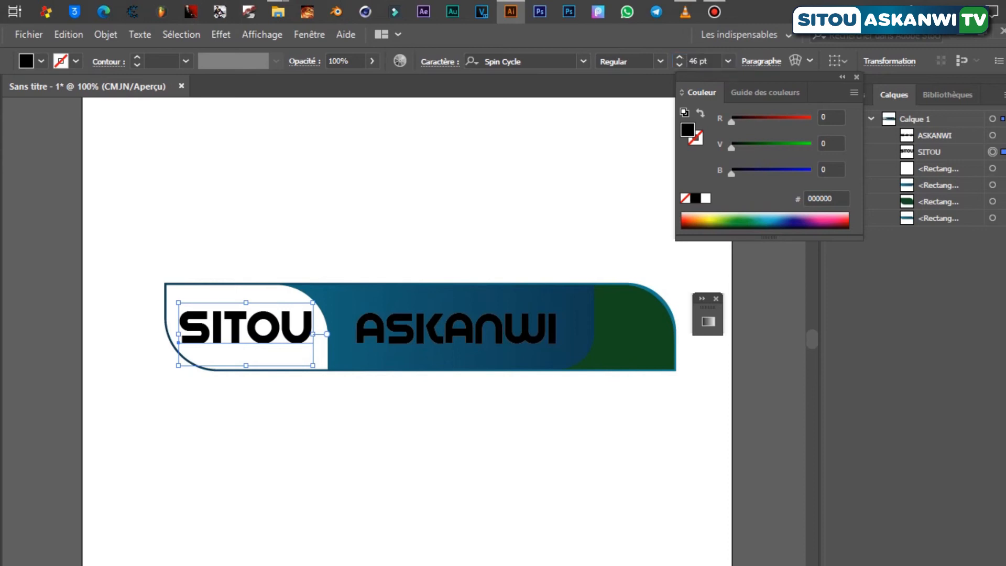
Step: Set the ASKANWI text's font size to 46 pt to match the text on the white shape
key("ctrl+alt+bracketright")
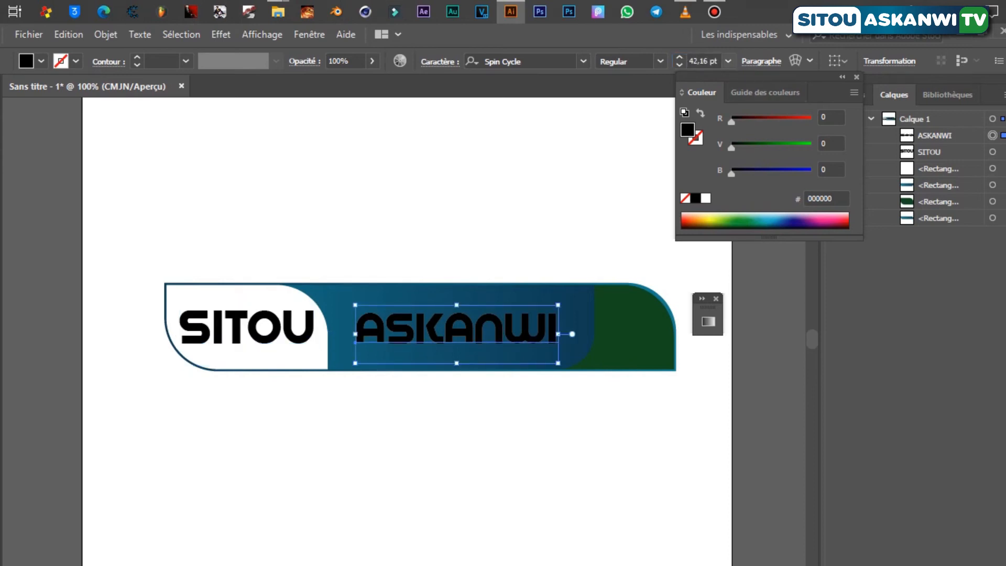
left_click(702, 62)
type("45")
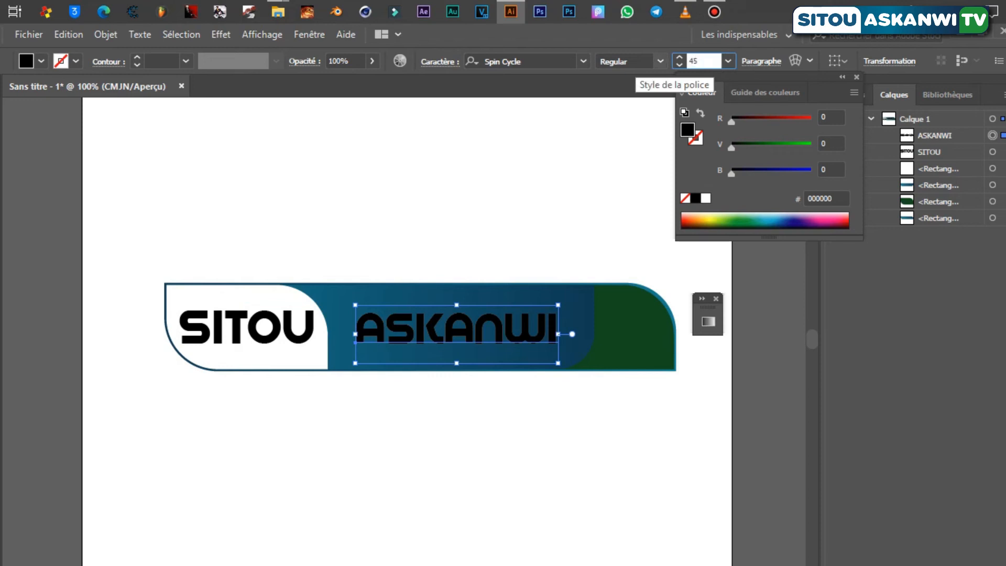
key("BackSpace")
type("6")
key("Return")
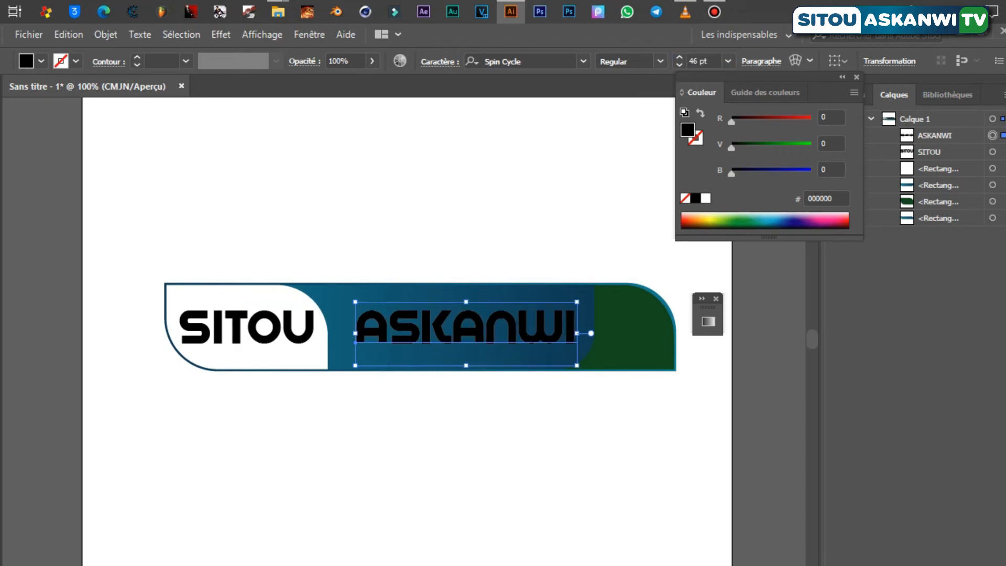
Step: Nudge the ASKANWI text sideways, closer to the white shape's curved edge
key("Left")
key("Left")
key("Left")
key("Left")
key("Left")
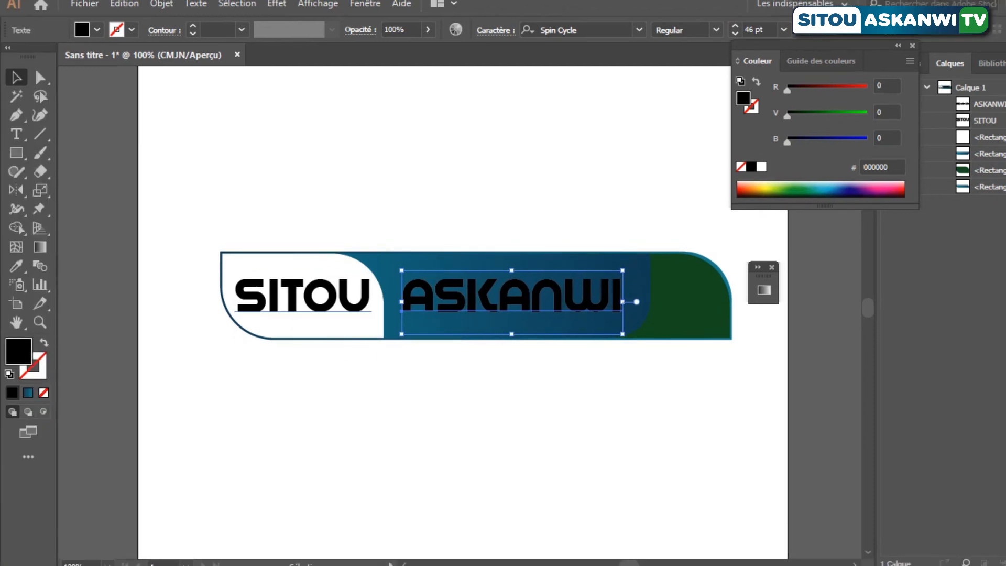
Step: Align the SITOU and ASKANWI texts to each other by their vertical centres, relative to the selection, and deselect them
left_click(301, 296, "shift")
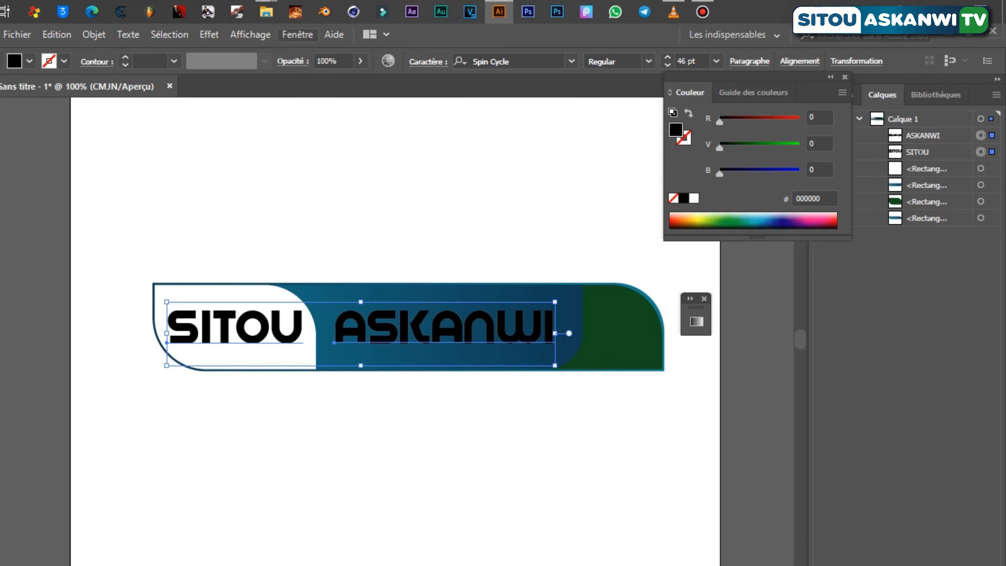
left_click(297, 35)
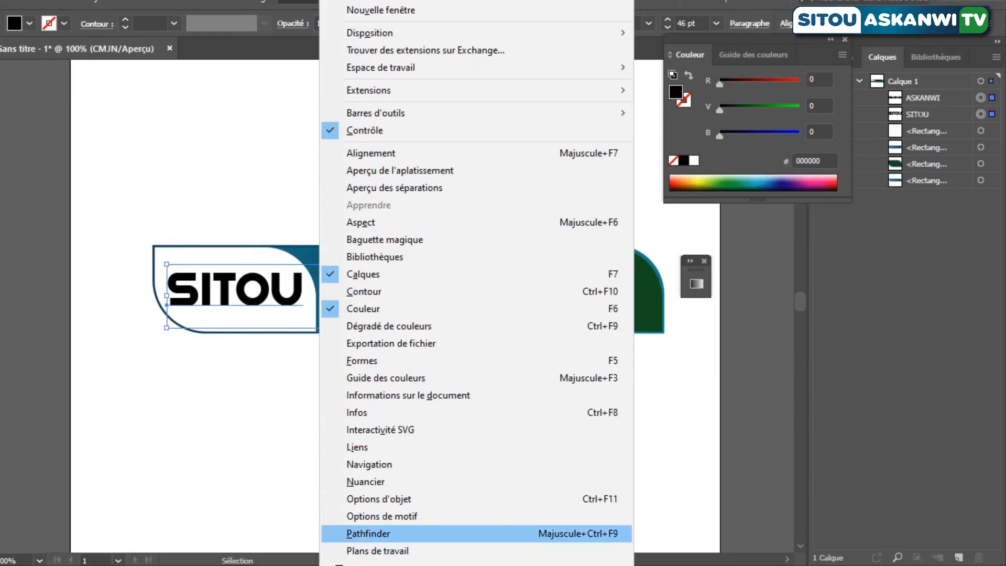
left_click(370, 530)
left_click_drag(95, 497, 873, 231)
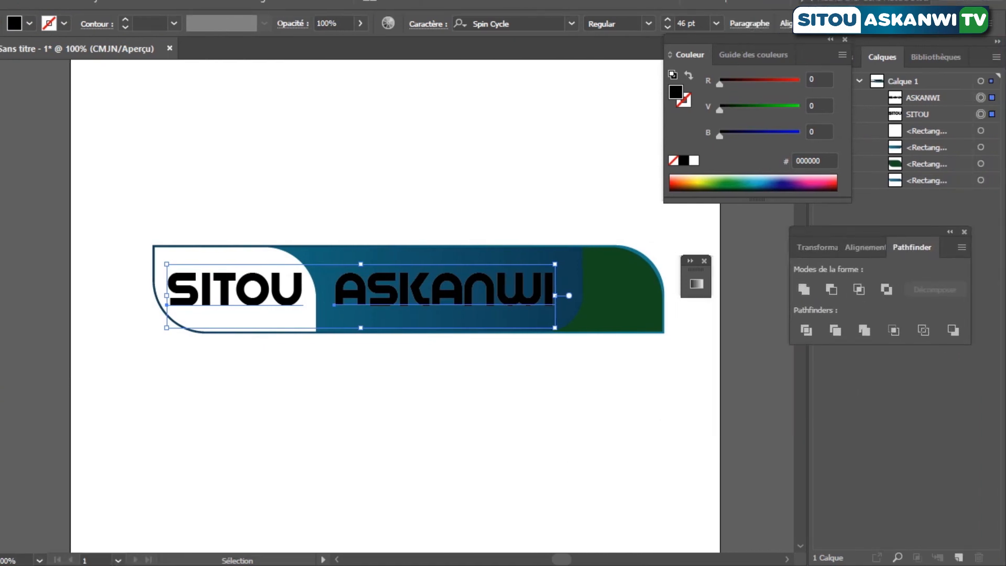
key("shift+F7")
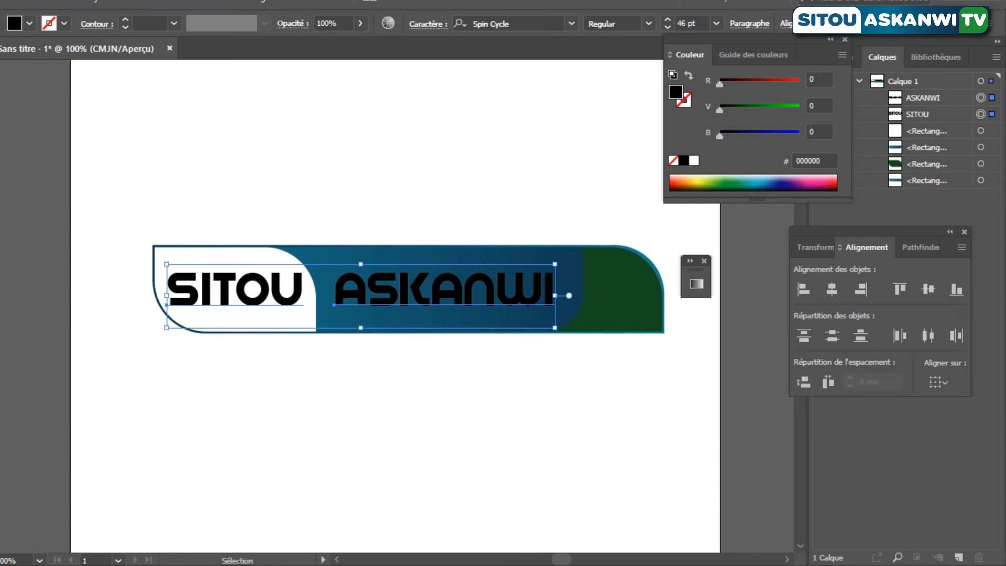
left_click(938, 382)
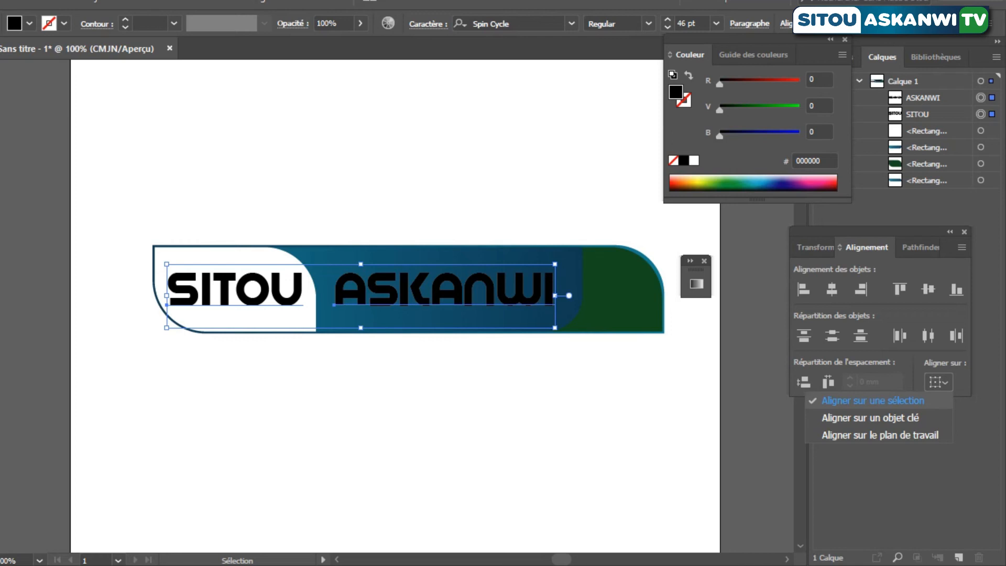
left_click(928, 288)
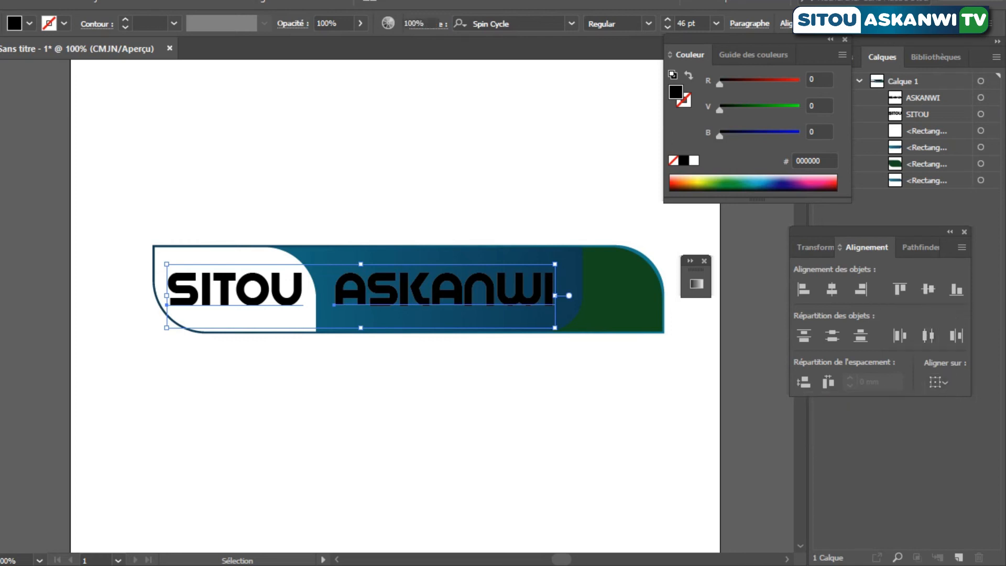
key("ctrl+shift+a")
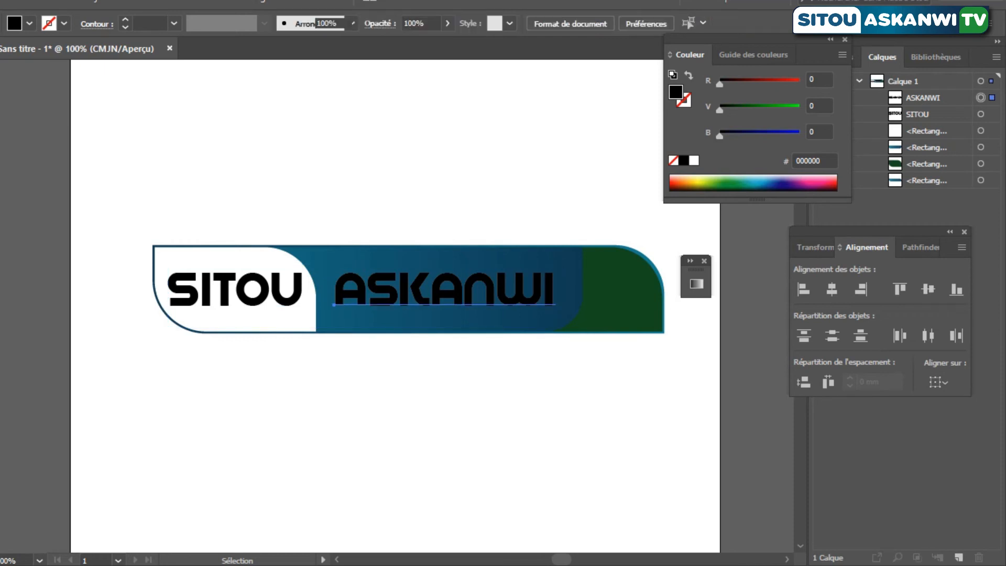
Step: Move the ASKANWI text up and slightly closer to SITOU, and vertically centre-align both texts with each other
double_click(464, 288)
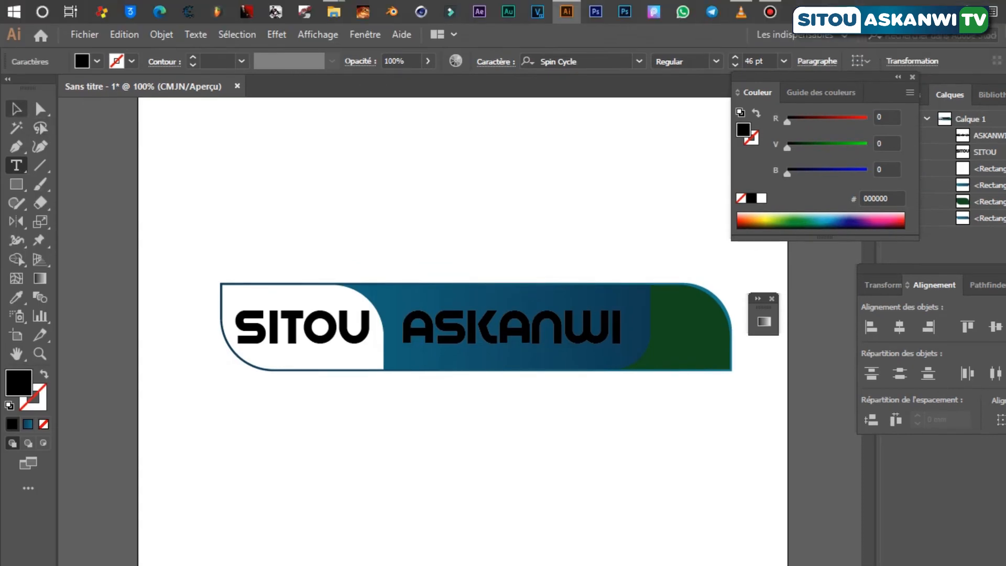
key("Escape")
left_click_drag(508, 313, 501, 294)
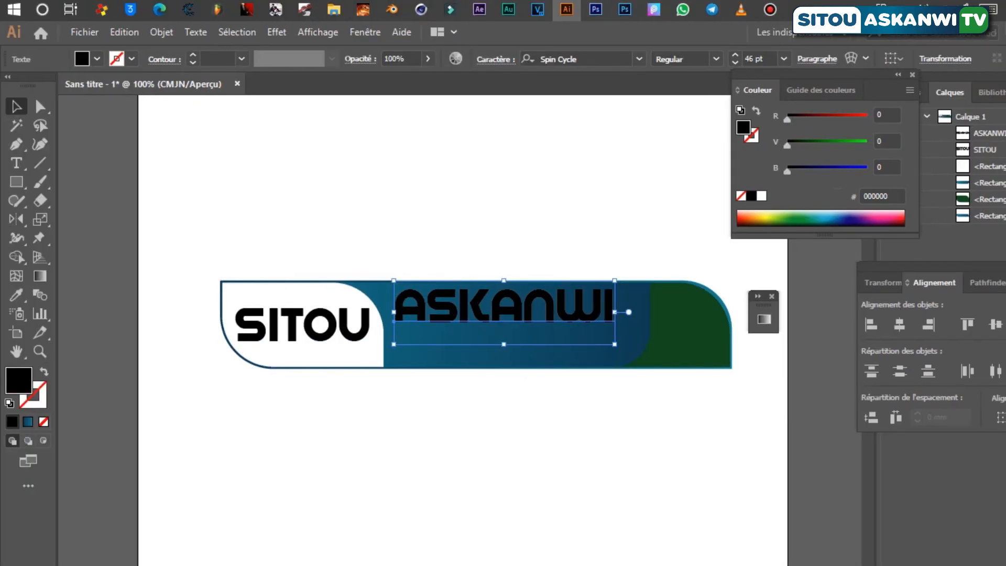
left_click(301, 323, "shift")
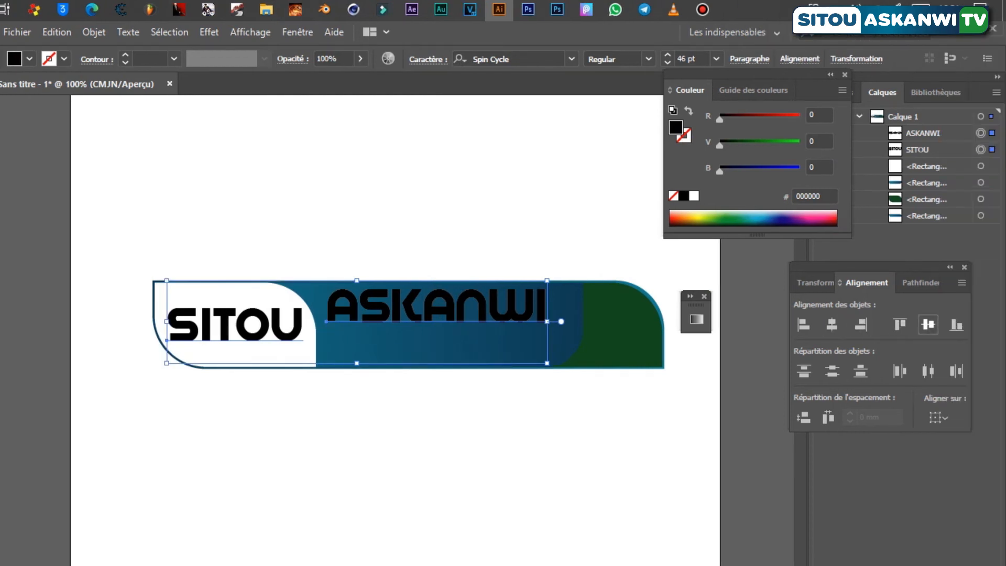
left_click(927, 324)
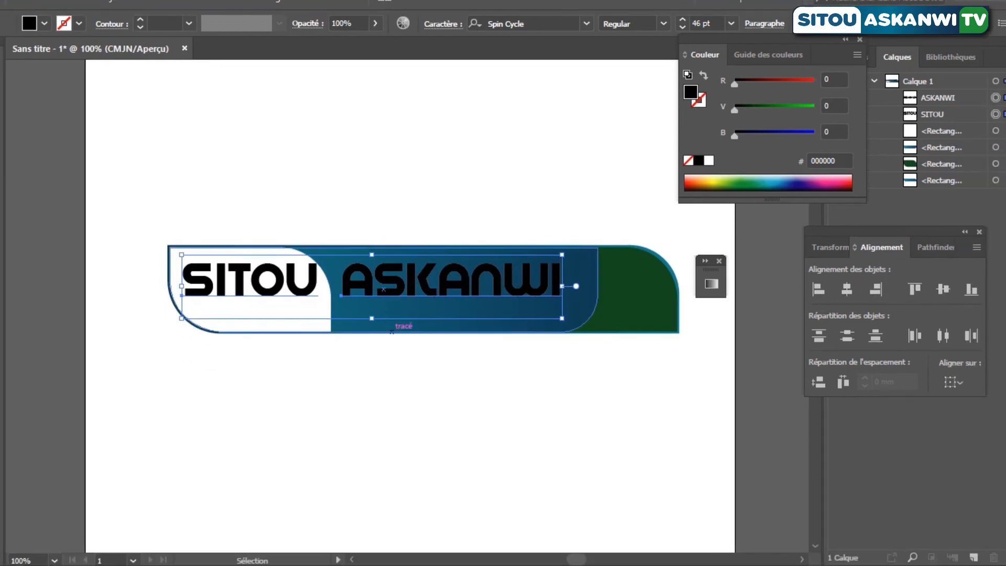
Step: Nudge both selected texts down together until they sit at mid-height of the banner
key("Down")
key("Down")
key("Down")
key("Down")
key("Down")
key("Down")
key("Down")
key("Down")
key("Down")
key("Down")
key("Down")
key("Down")
key("Down")
key("Down")
key("Down")
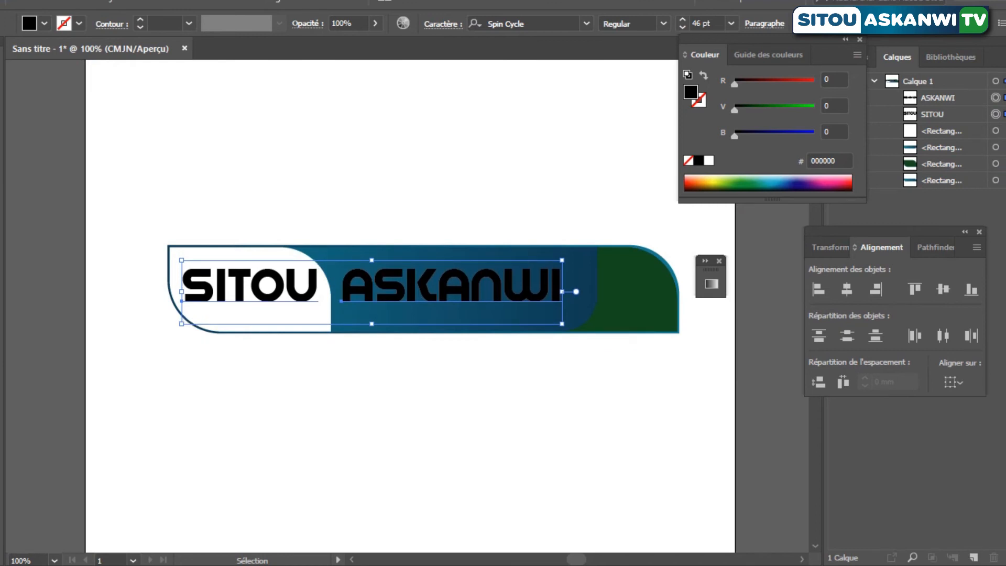
key("Down")
key("Down")
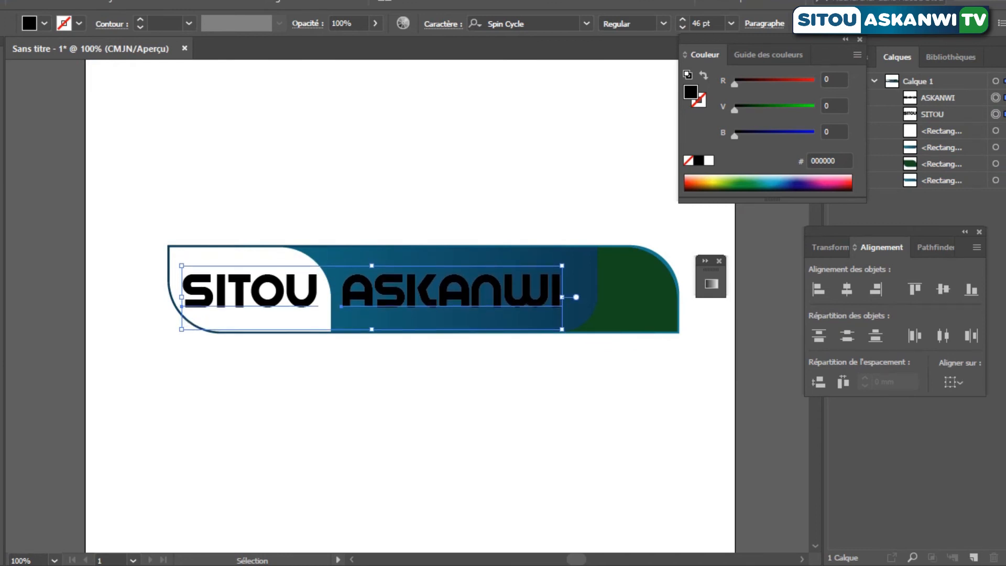
Step: Align both texts and all the banner shapes by their vertical centres, and deselect everything
left_click_drag(146, 207, 755, 348)
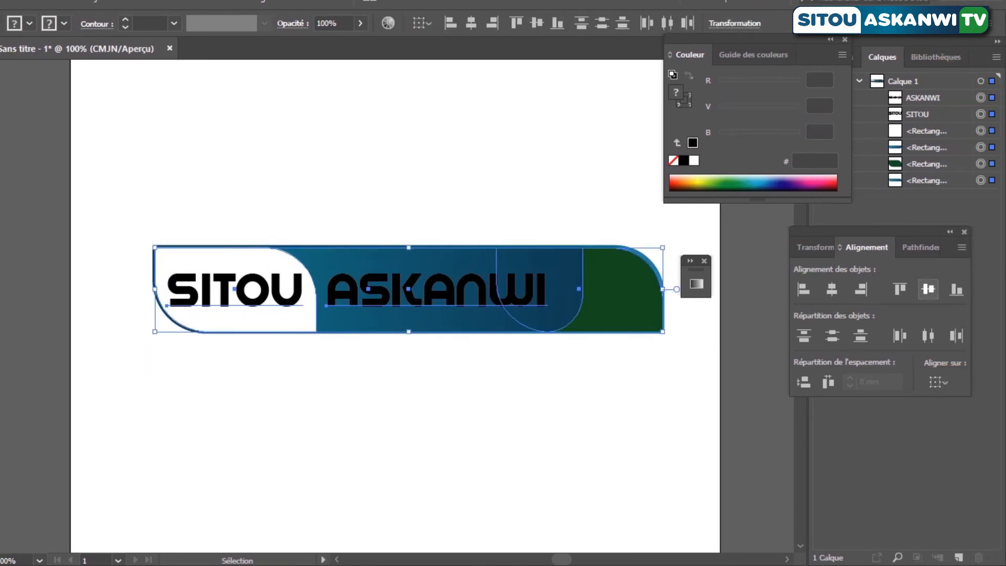
left_click(927, 289)
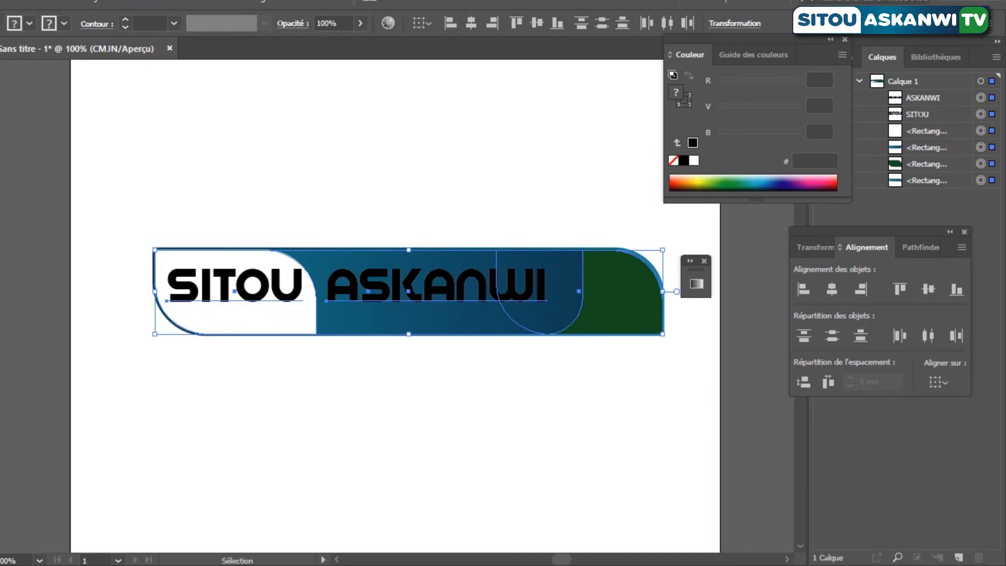
key("ctrl+shift+a")
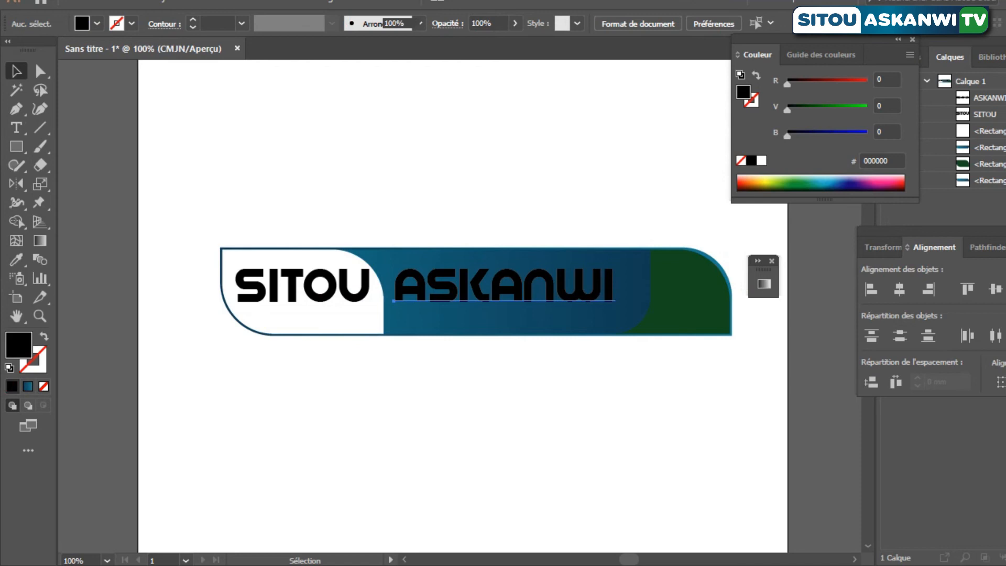
Step: Nudge the SITOU and ASKANWI texts down together until the letters look vertically centred in the banner, and deselect them
left_click(503, 286)
left_click(302, 286, "shift")
key("Down")
key("Down")
key("Down")
key("Down")
key("Down")
key("Down")
key("Down")
key("Down")
key("Down")
key("Down")
key("Down")
key("Down")
key("Down")
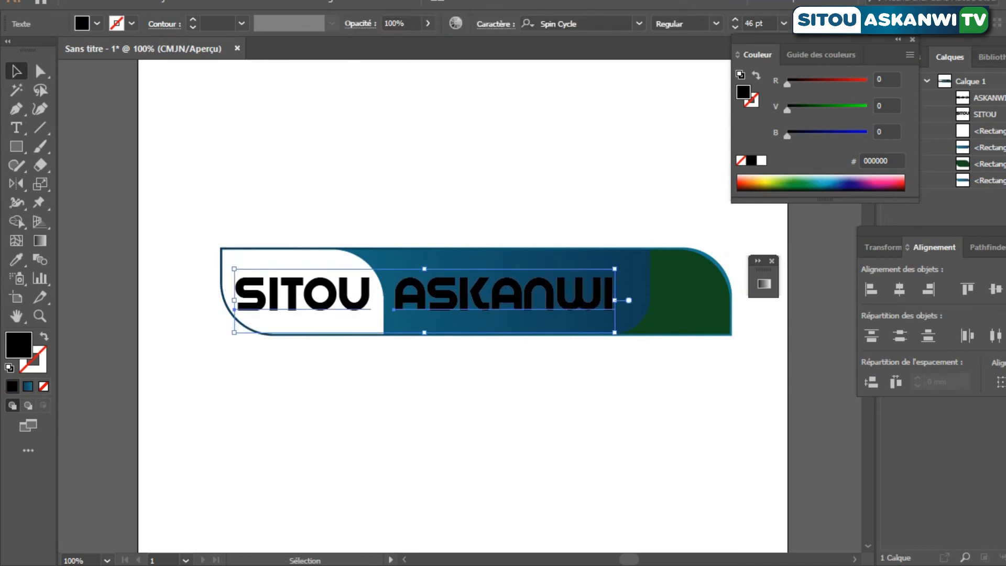
key("ctrl+shift+a")
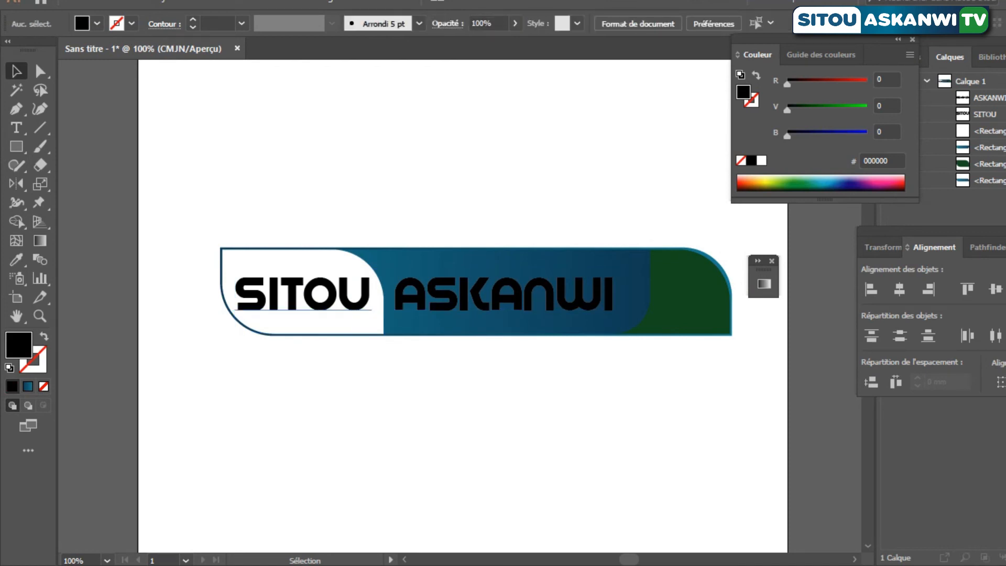
Step: Duplicate the SITOU text, change the copy to TV, and place it in the green section level with the other words
left_click_drag(360, 291, 690, 273)
left_click_drag(750, 309, 729, 299)
double_click(668, 307)
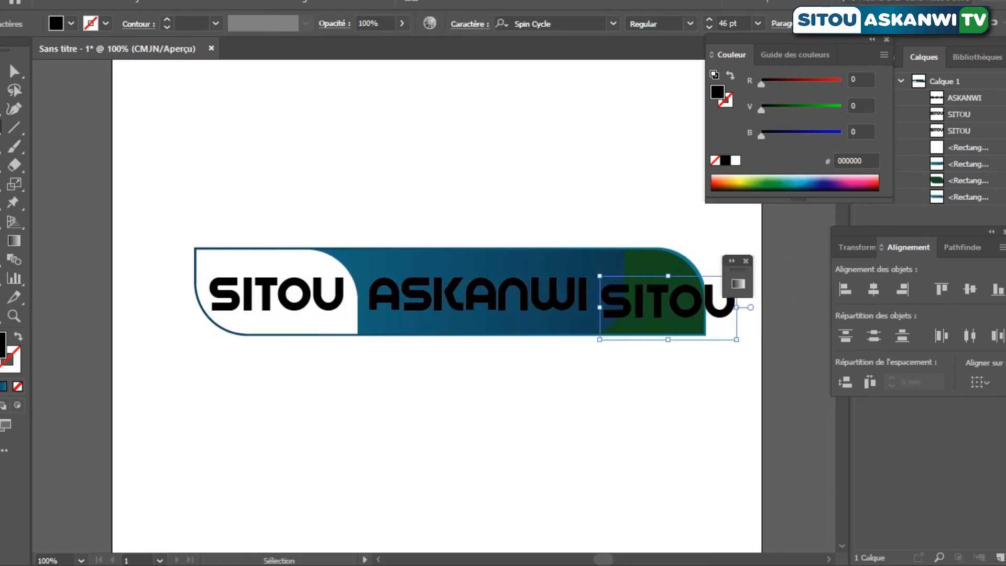
key("ctrl+a")
type("TC")
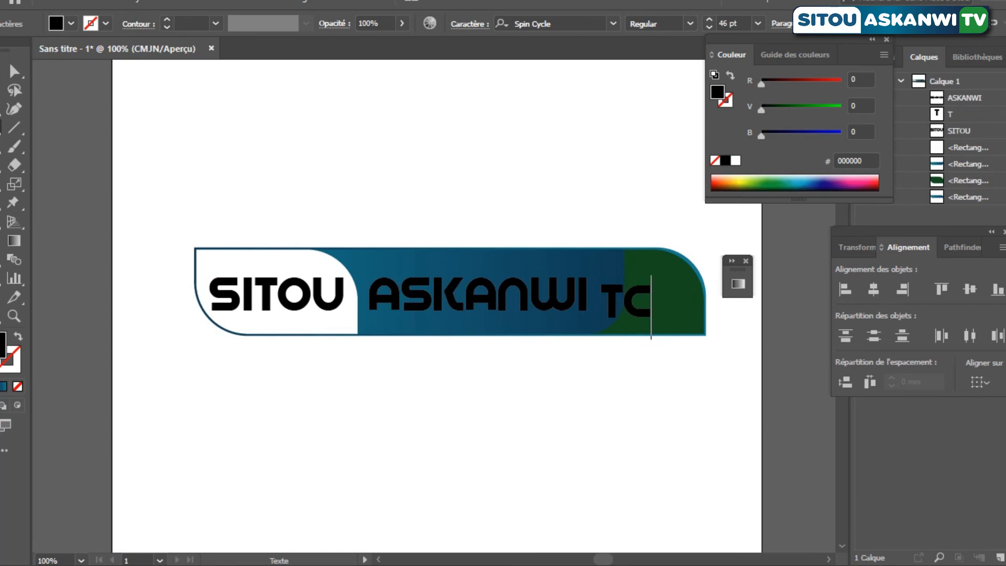
key("BackSpace")
type("V")
key("Escape")
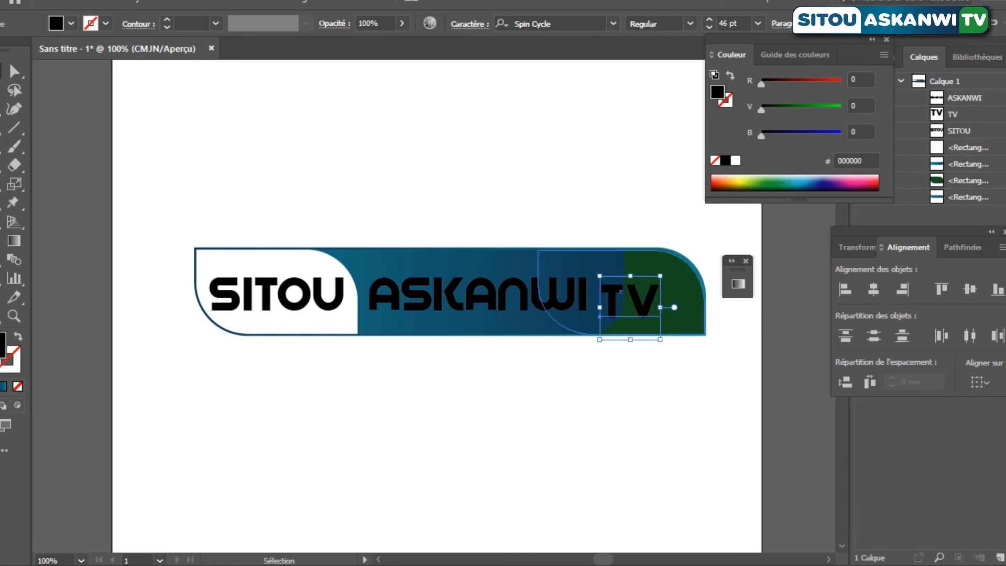
left_click_drag(650, 302, 682, 294)
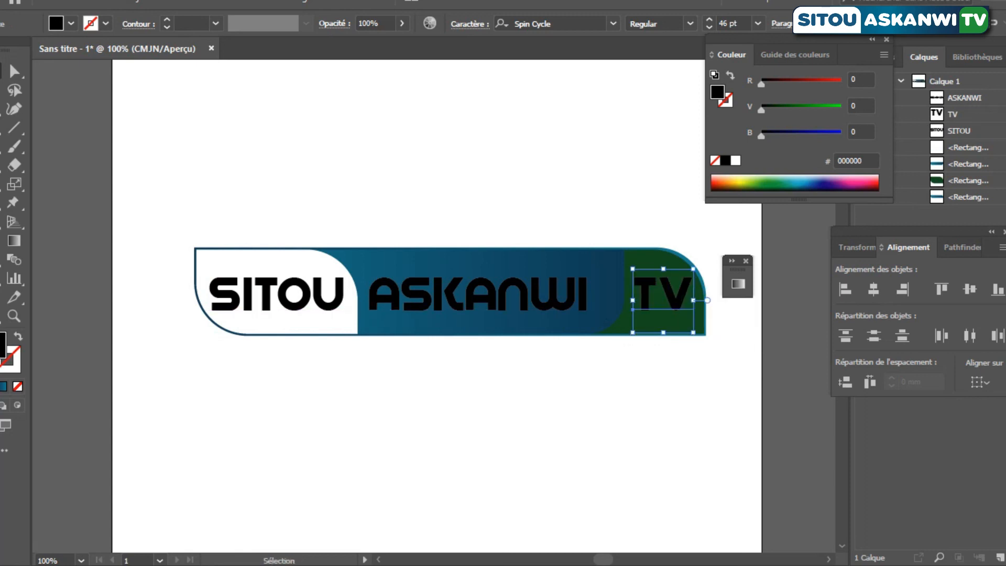
key("ctrl+shift+a")
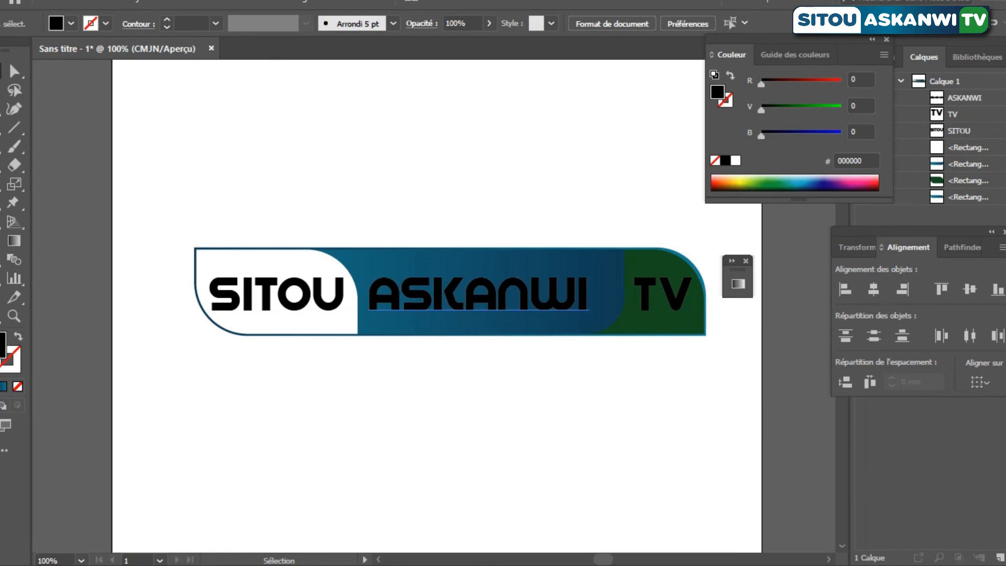
Step: Fill the ASKANWI text with white
left_click(477, 293)
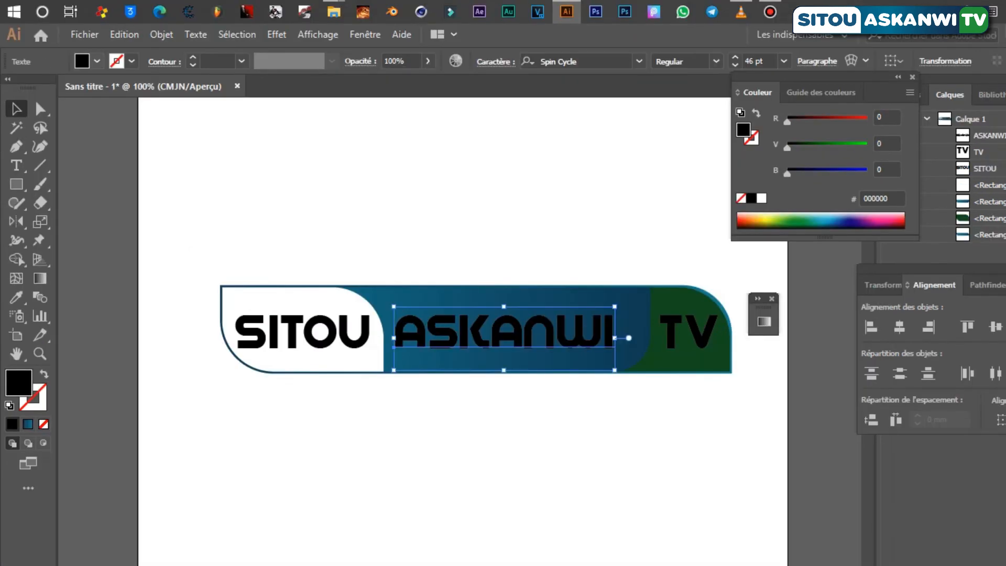
left_click(71, 24)
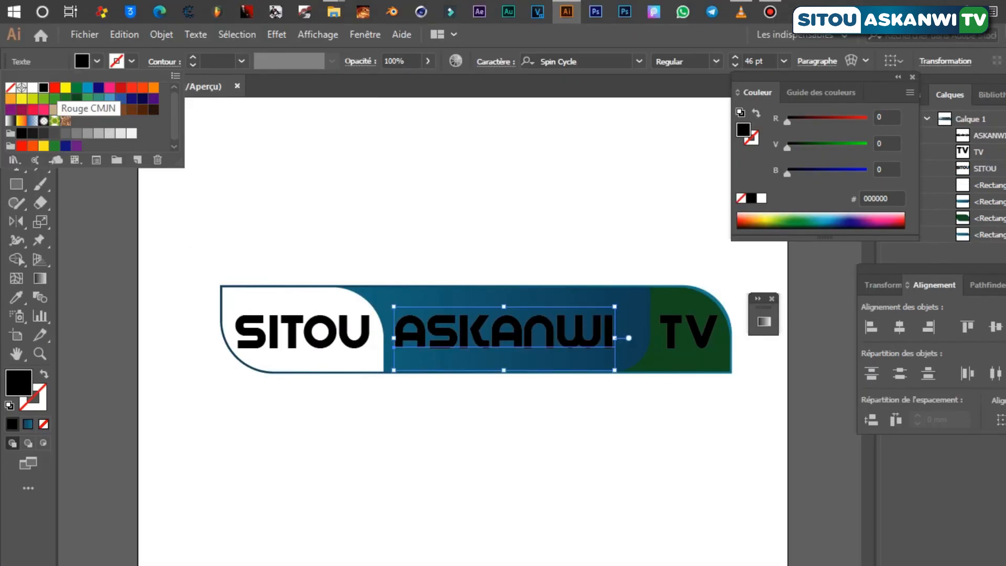
left_click(32, 88)
key("Escape")
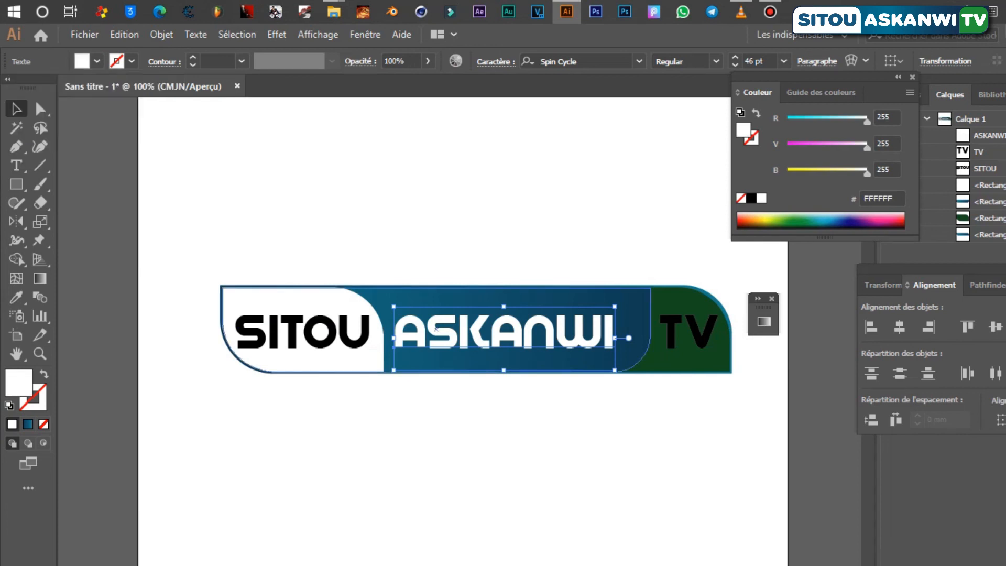
Step: Fill the SITOU text with the dark green swatch (12491D) to match the green section
left_click(303, 331)
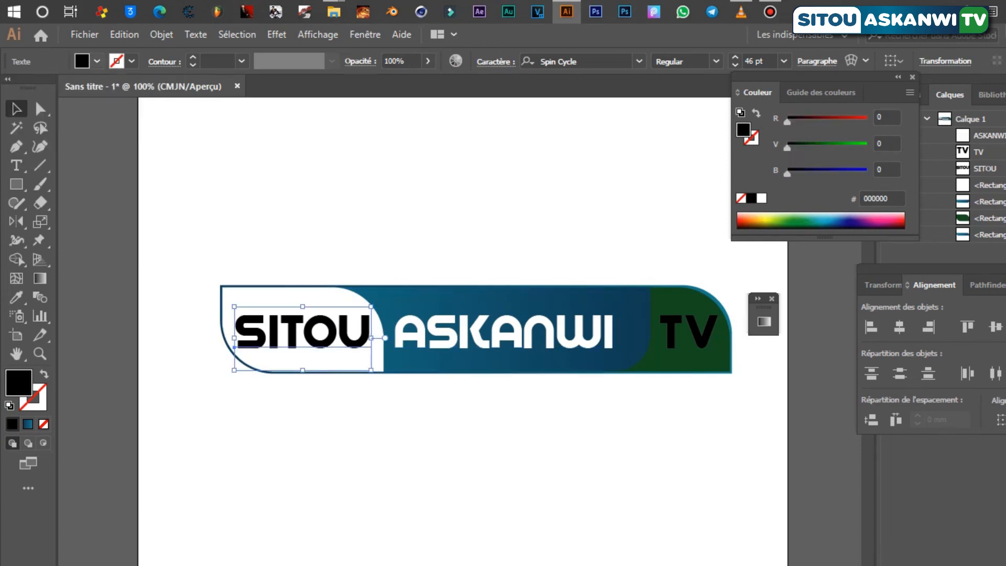
left_click(97, 61)
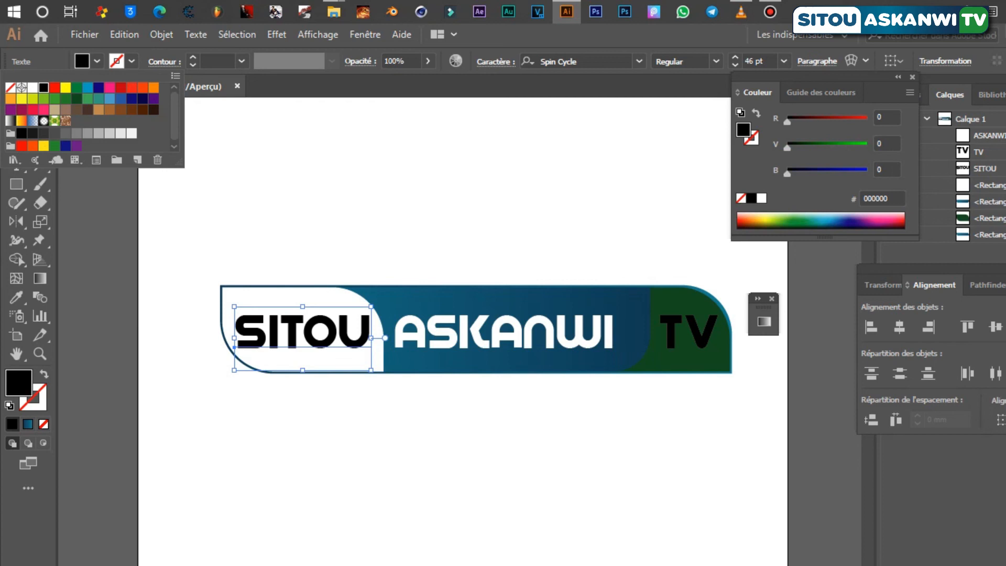
left_click(77, 99)
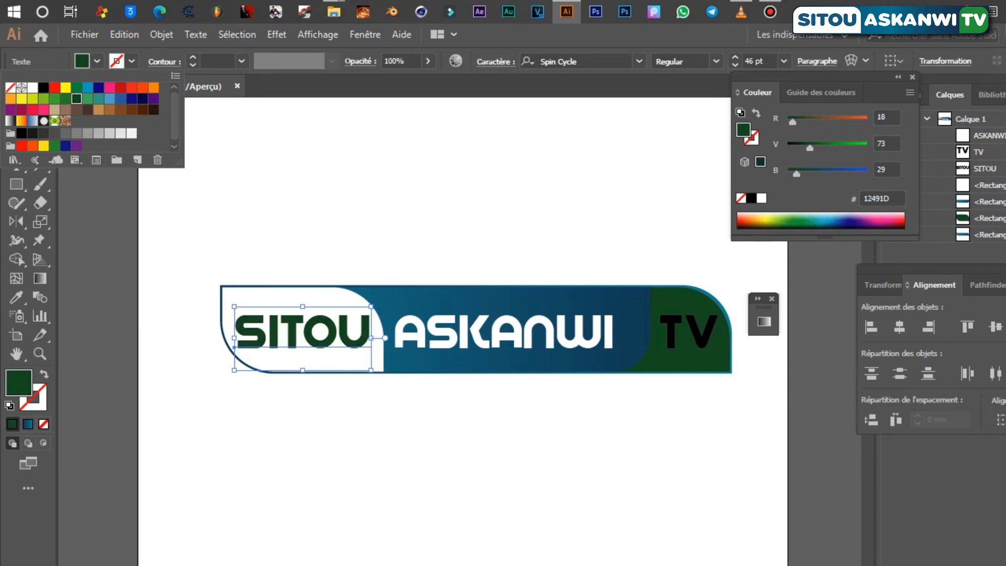
key("Escape")
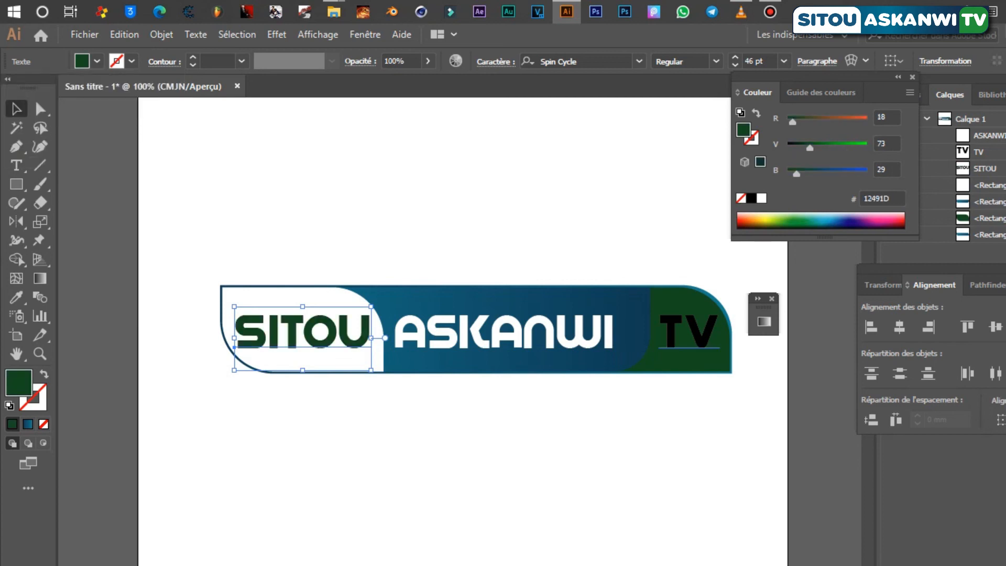
Step: Fill the TV text with the very light grey swatch (F2F2F2) and deselect it
left_click(688, 331)
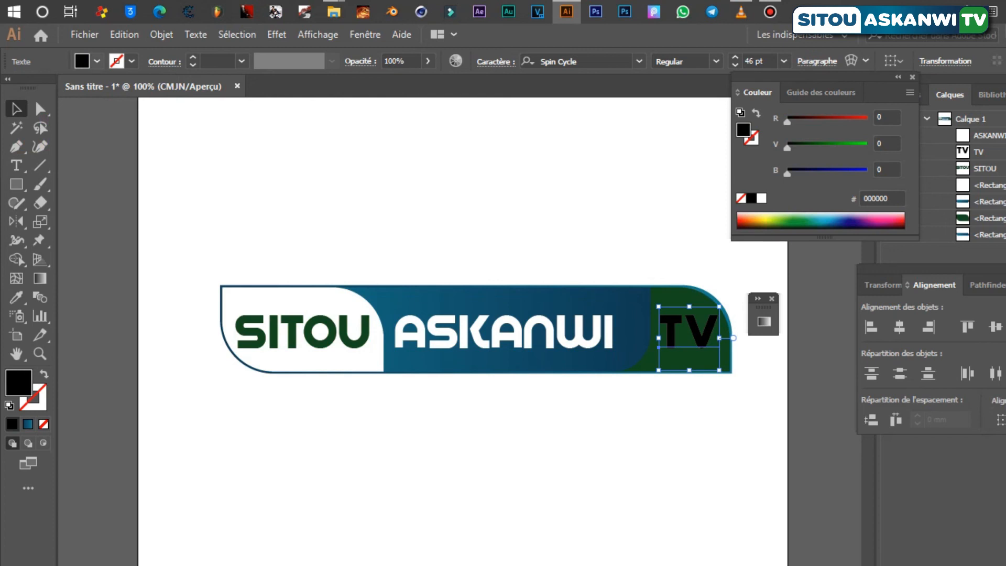
left_click(97, 61)
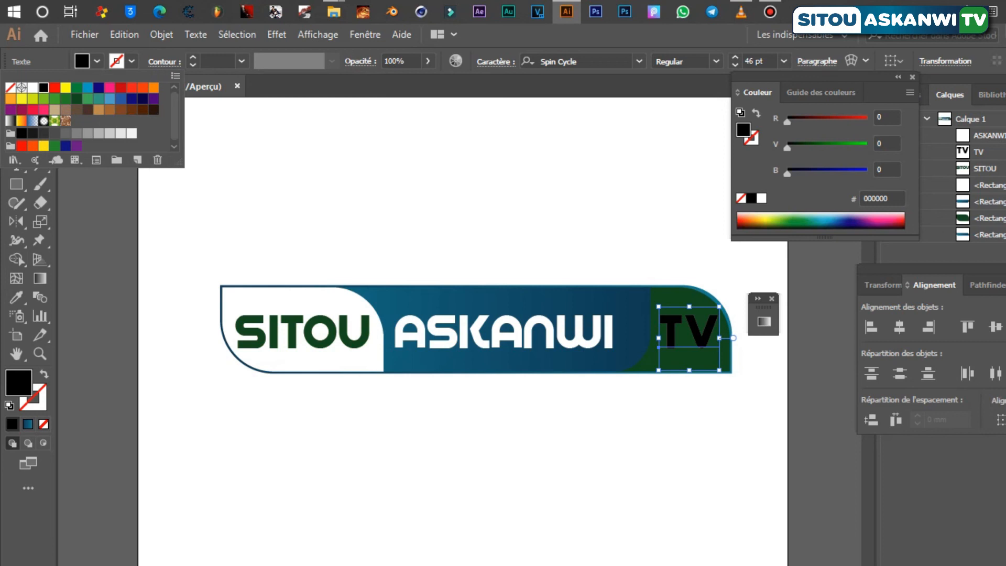
left_click(131, 133)
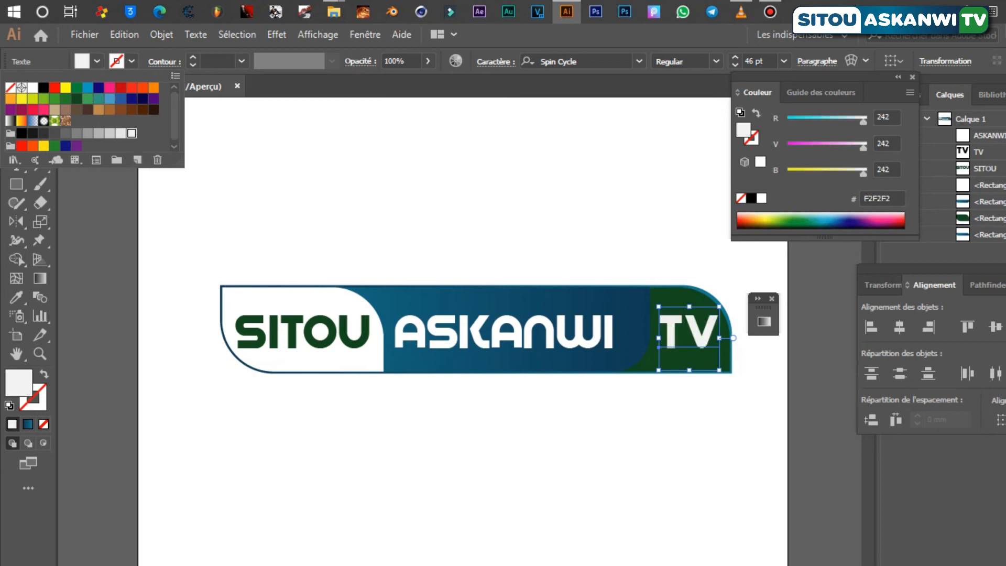
key("Escape")
key("ctrl+shift+a")
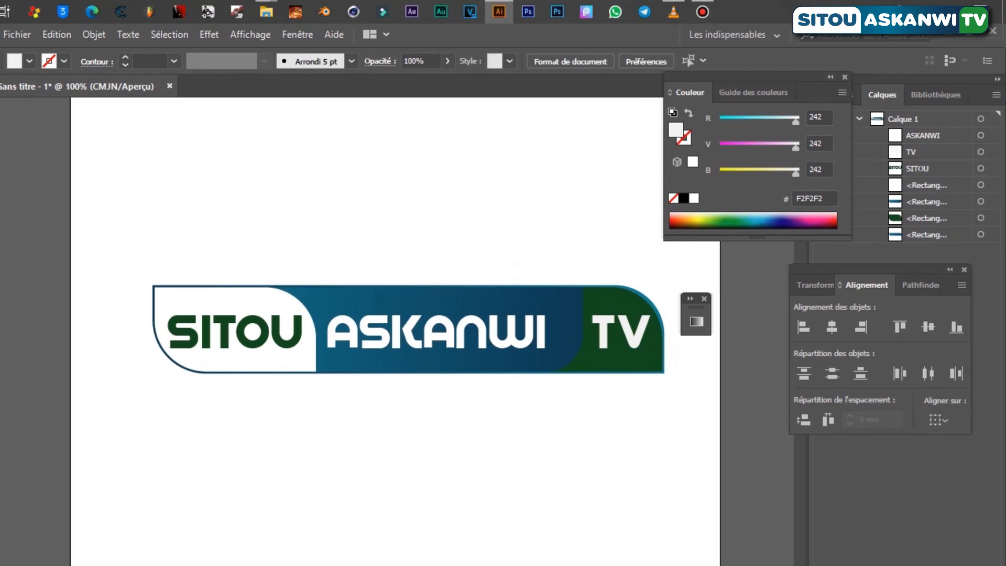
Step: Export the banner to the Bureau folder in PNG format under the file name Sans titre - 1
scroll(367, 330, "right", 3)
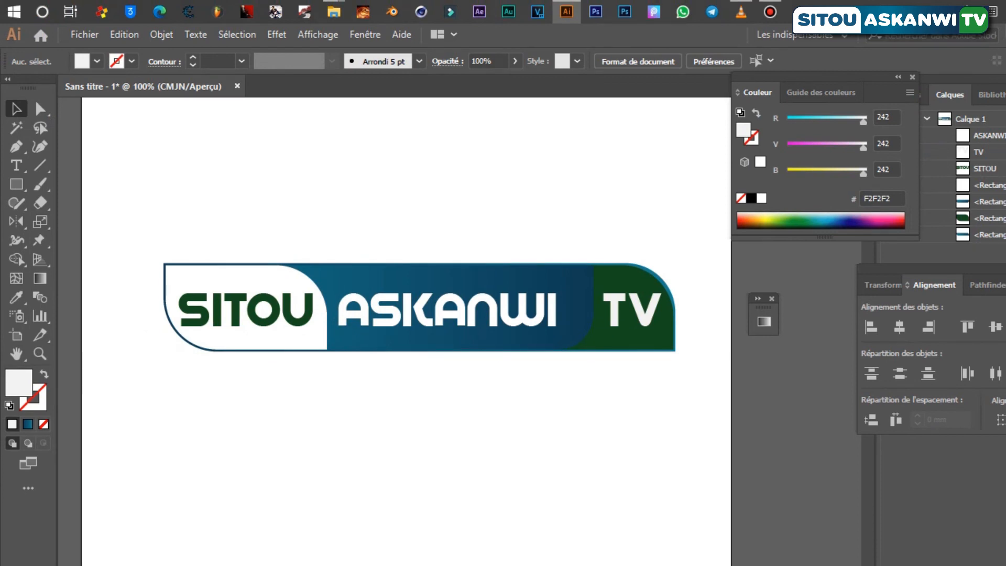
key("alt")
key("alt+f")
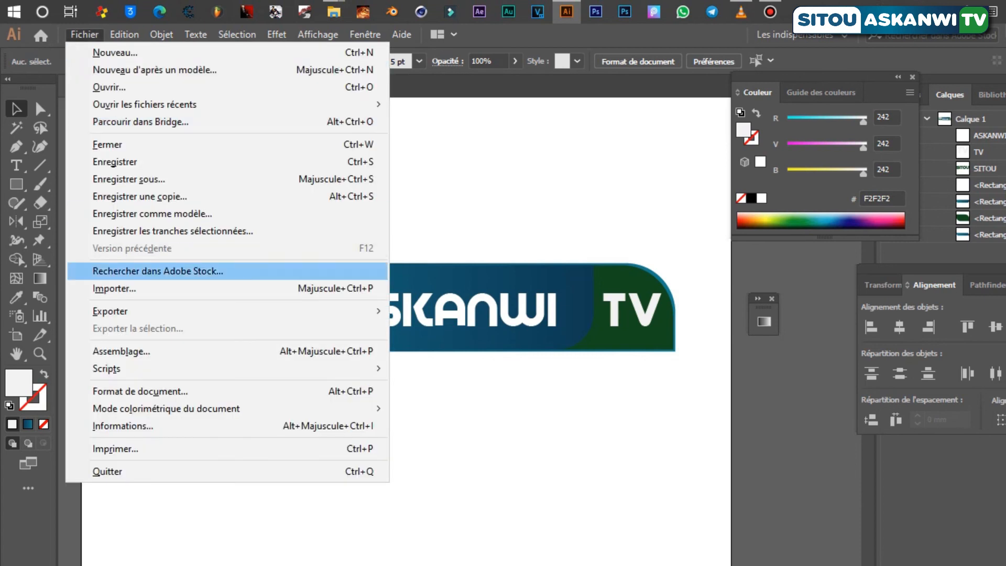
key("e")
key("Escape")
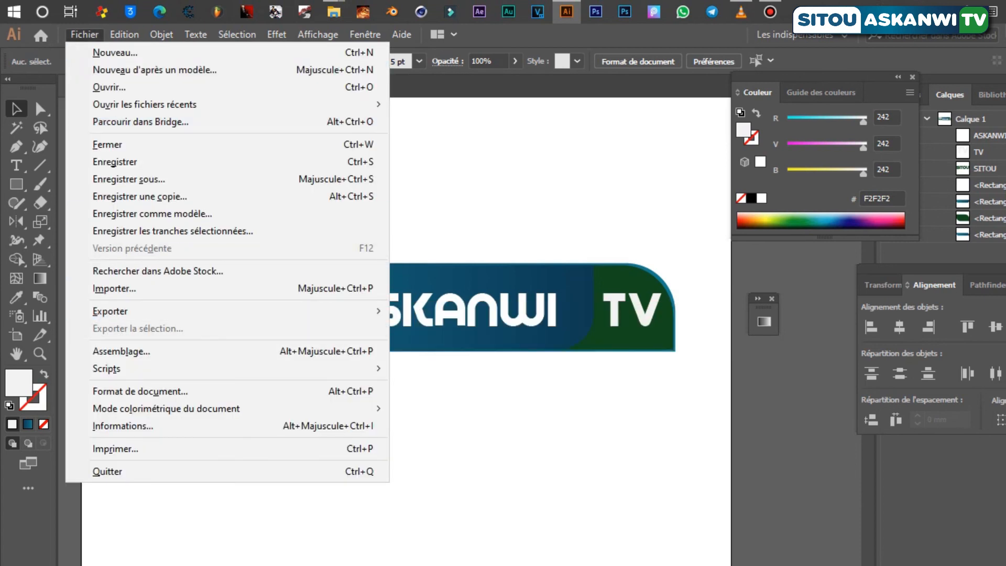
key("e")
key("Right")
key("Down")
key("Return")
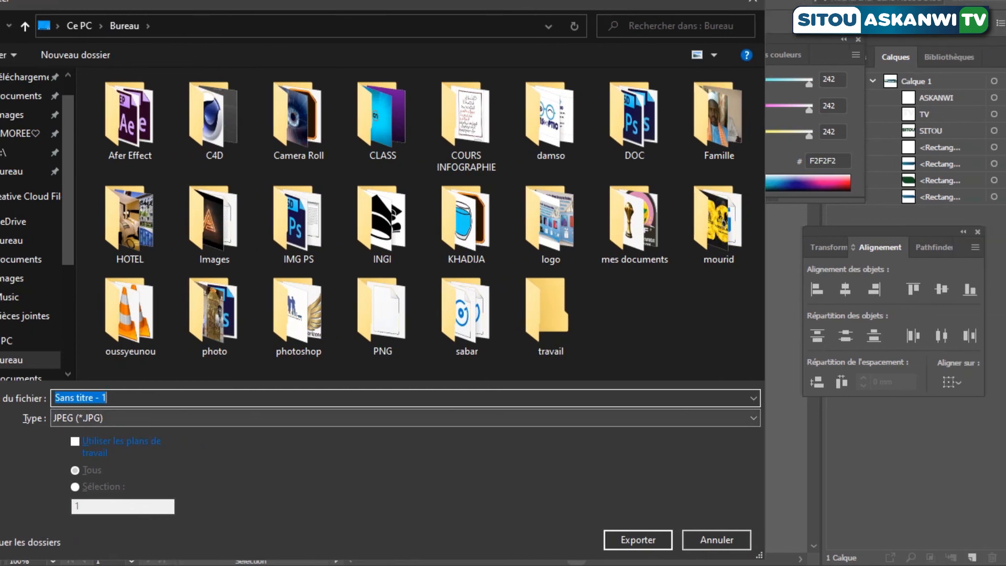
left_click(398, 417)
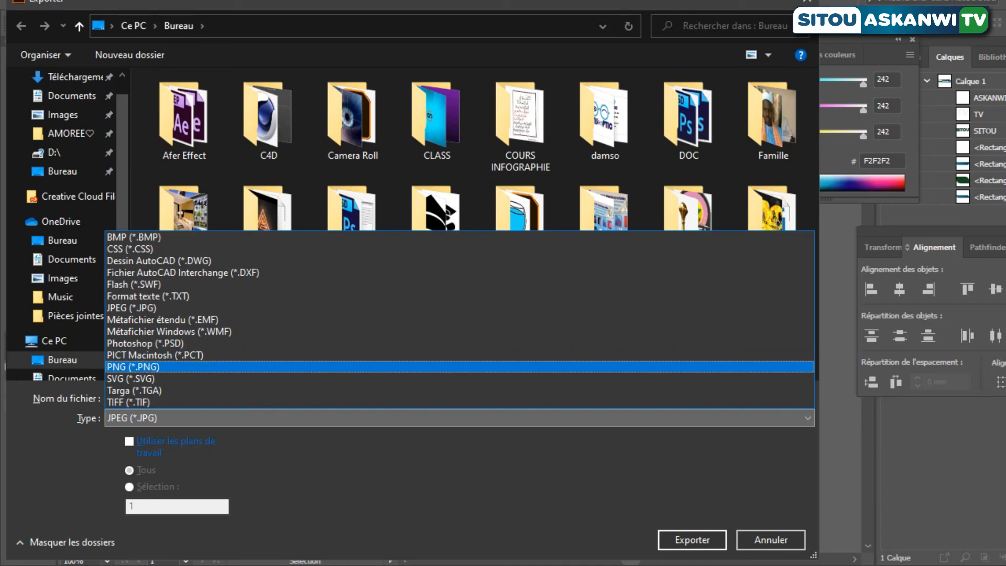
key("Return")
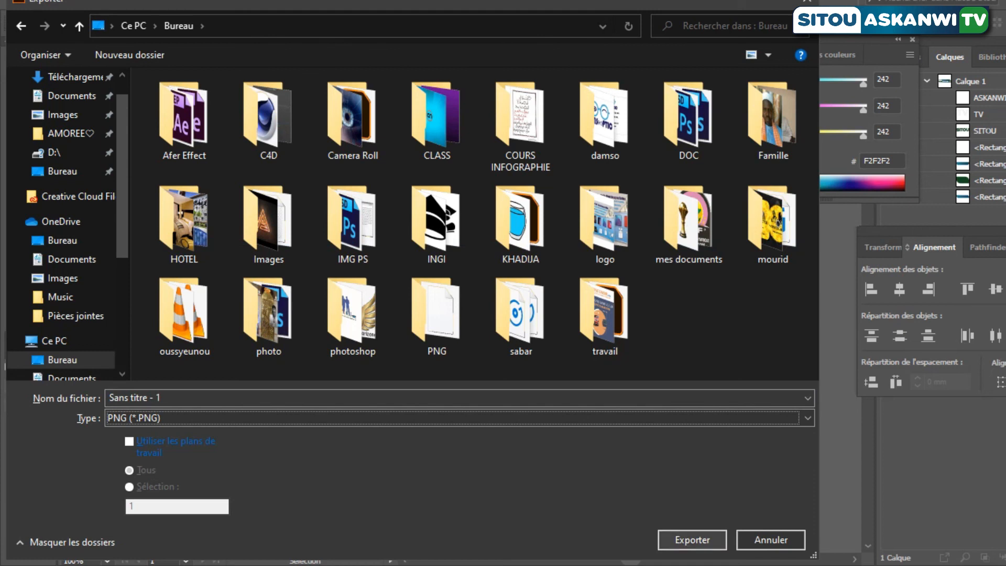
left_click(692, 540)
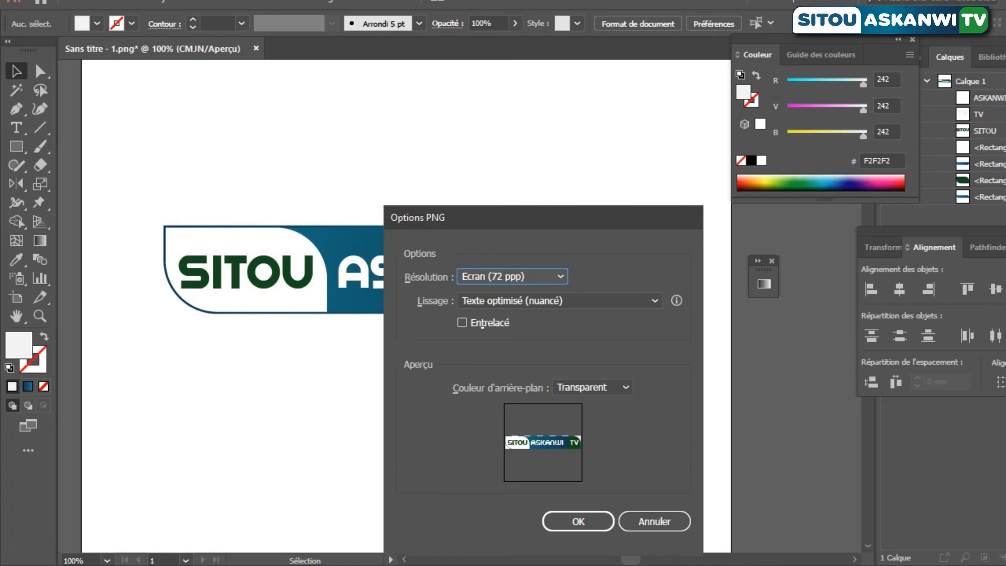
Step: Set the PNG resolution to Moyenne (150 ppp) and keep the background colour Transparent
key("alt+Down")
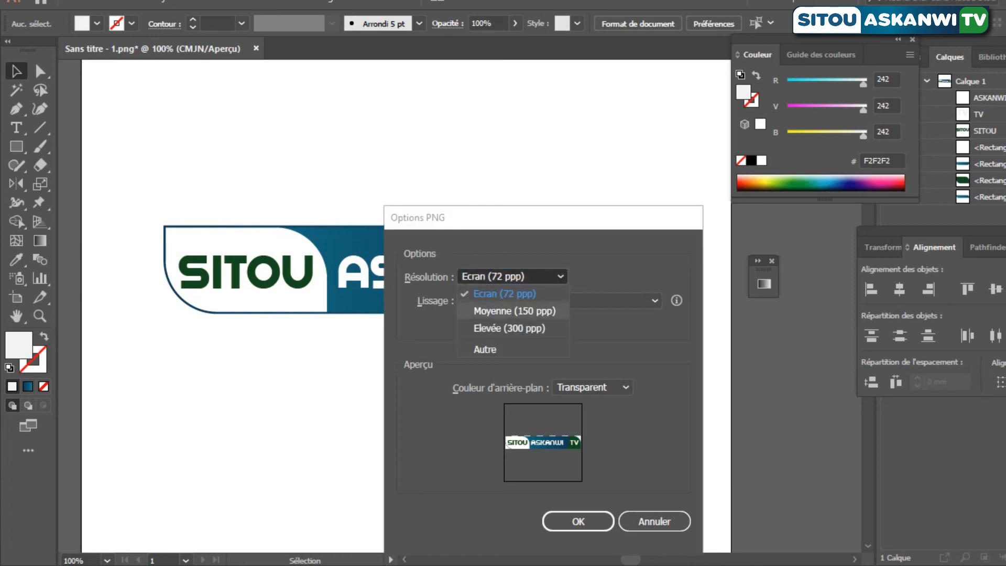
key("Down")
key("Return")
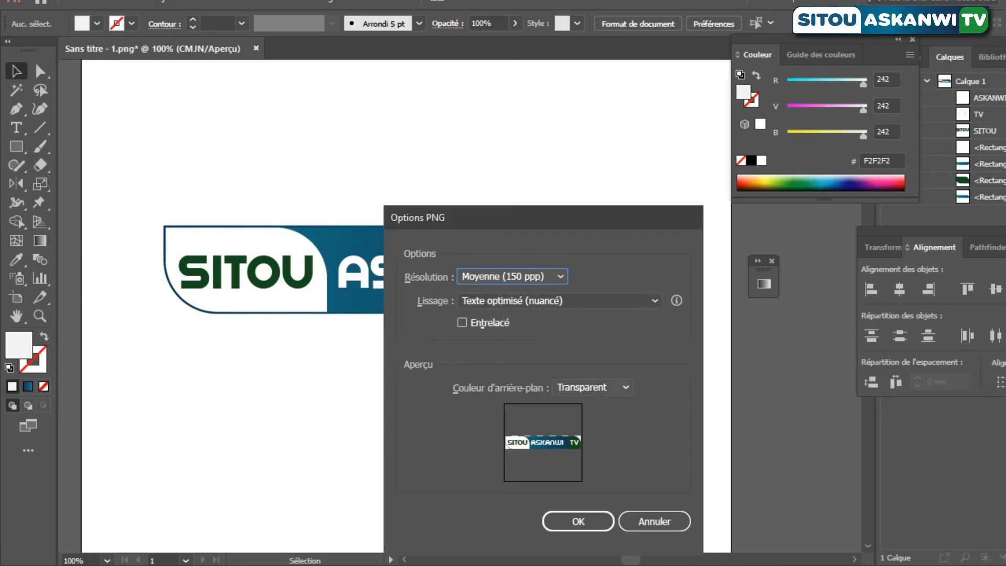
left_click(592, 387)
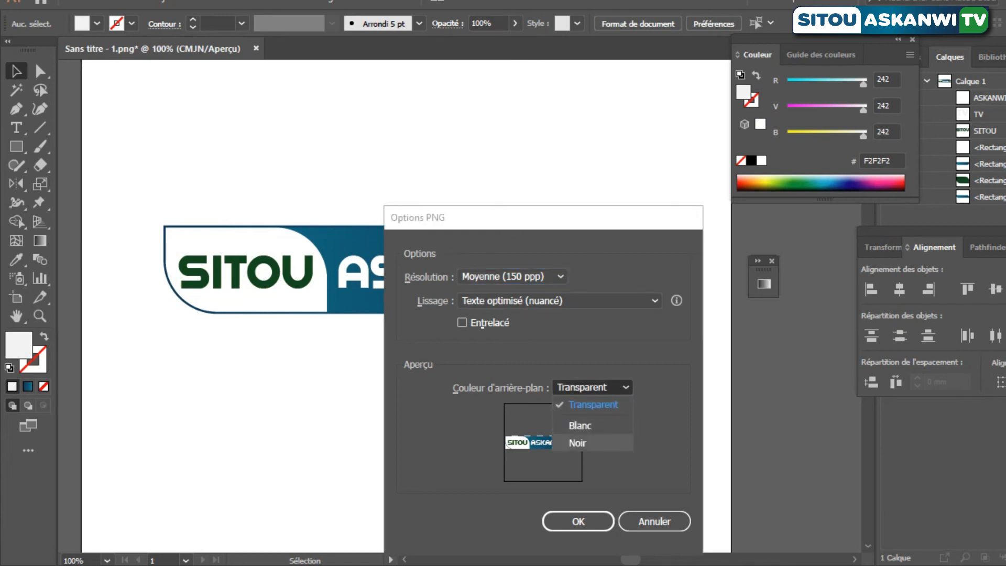
key("Escape")
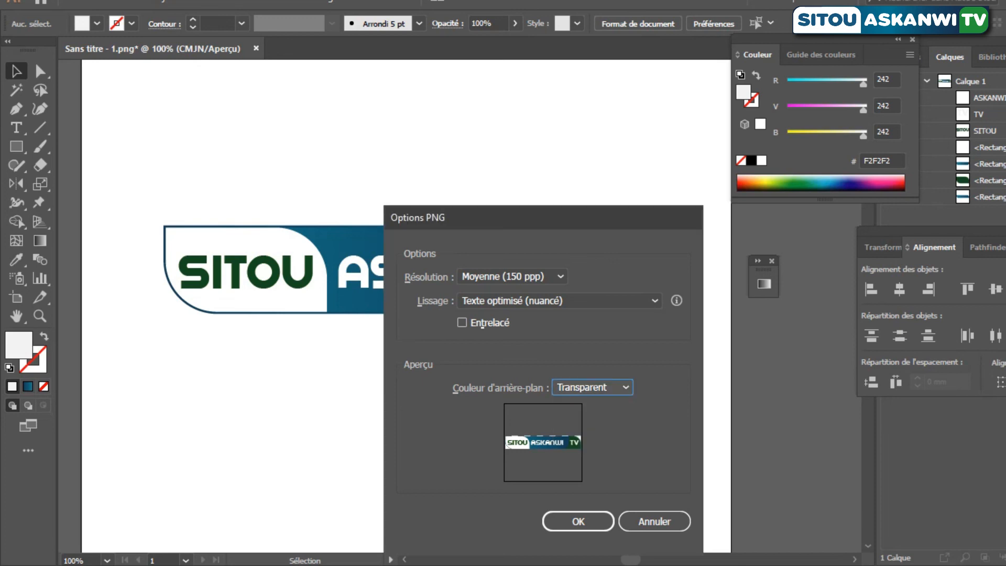